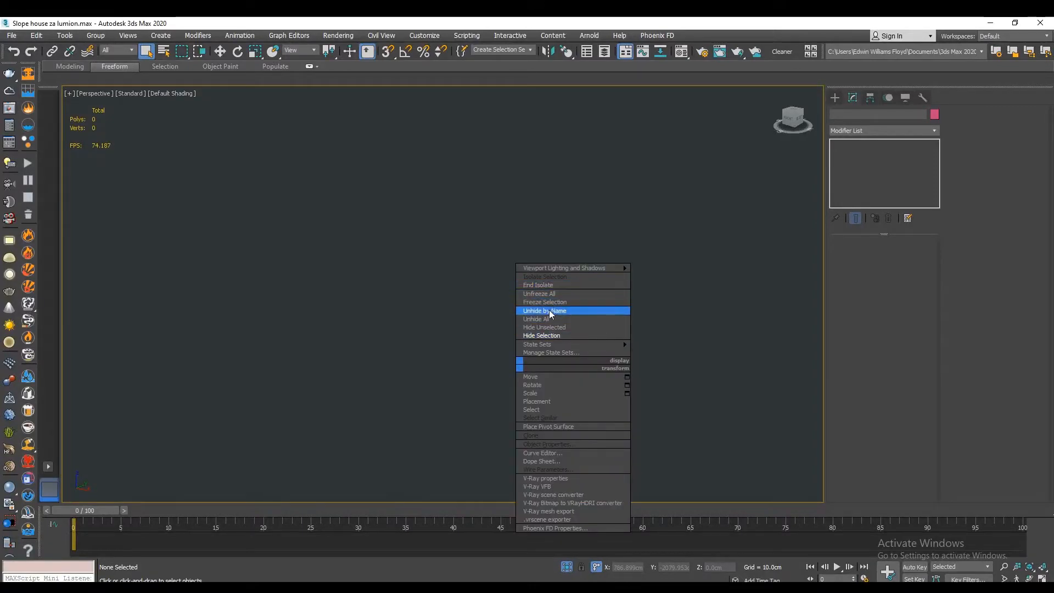
Step: Unhide all objects in the house scene
click(549, 319)
scroll(546, 322, up, 5)
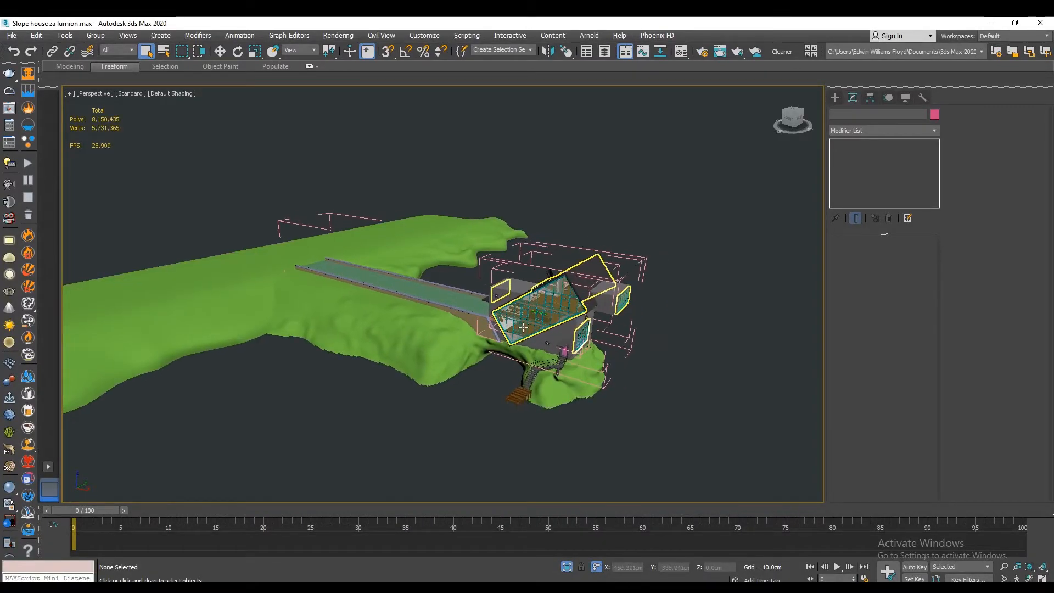
middle_drag(529, 328, 472, 311)
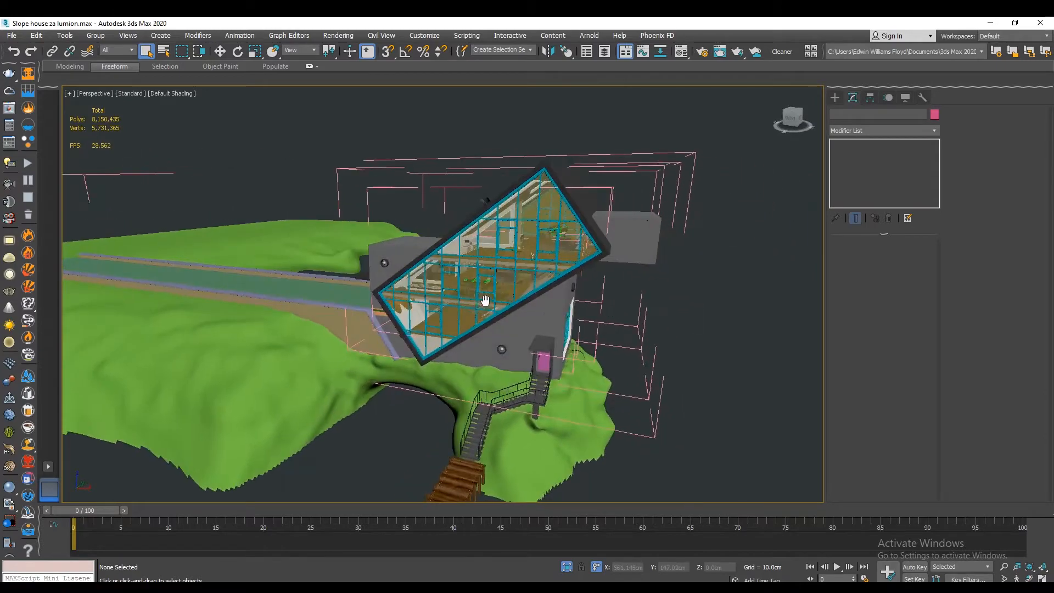
scroll(477, 303, up, 5)
alt+middle_drag(483, 297, 524, 285)
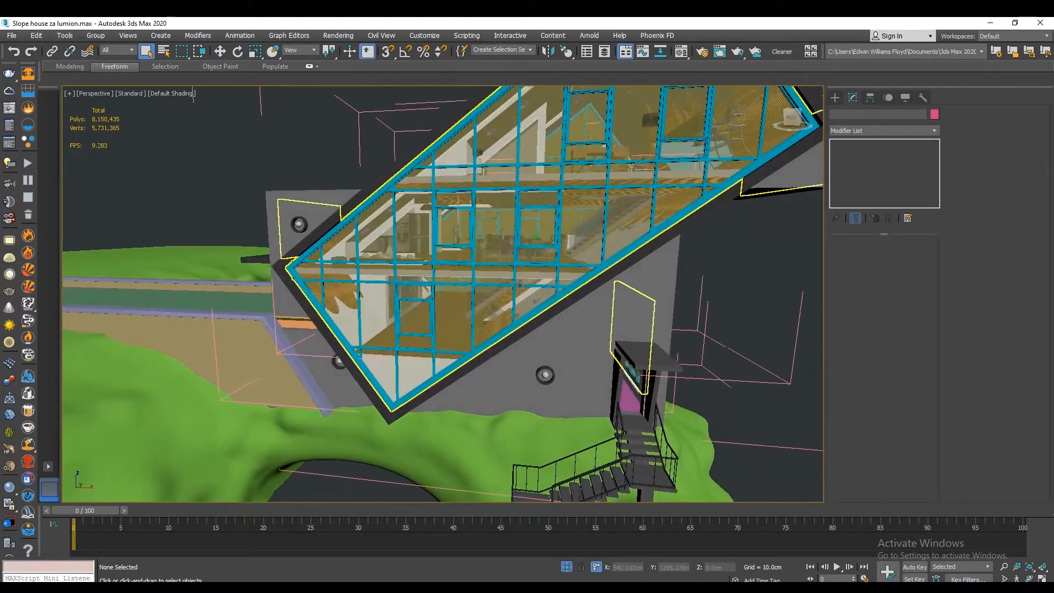
Step: Hide the glazed window group on the tilted front facade
click(519, 285)
right_click(525, 287)
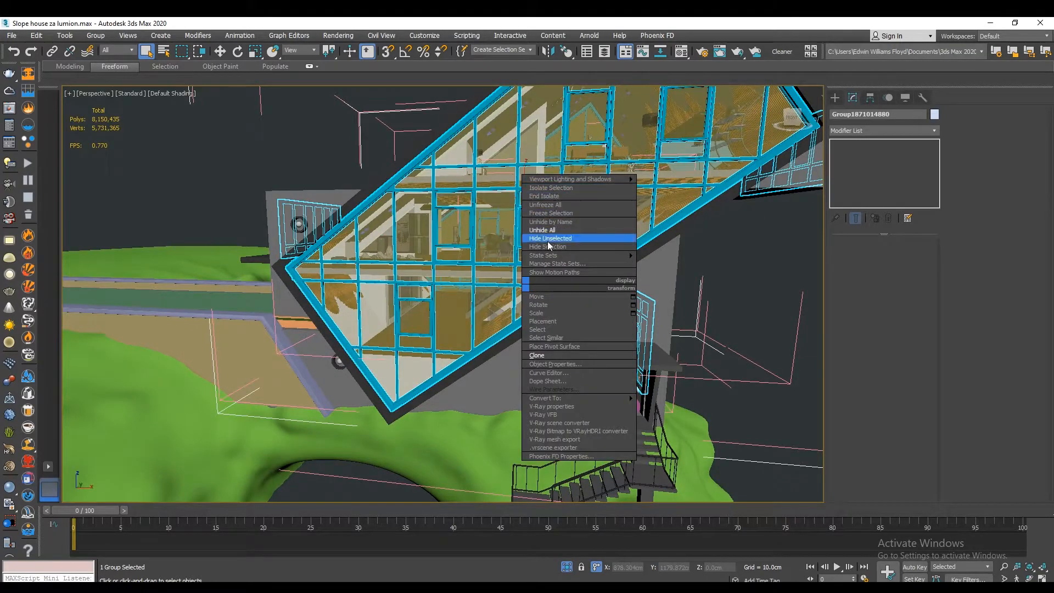
click(547, 247)
Step: Examine the interior through the open facade, including the room with the TV stand and the adjoining bathroom
alt+middle_drag(483, 258, 407, 269)
scroll(455, 244, up, 5)
middle_drag(610, 254, 451, 263)
scroll(440, 230, up, 2)
alt+middle_drag(445, 217, 285, 253)
scroll(362, 236, down, 2)
scroll(440, 282, up, 4)
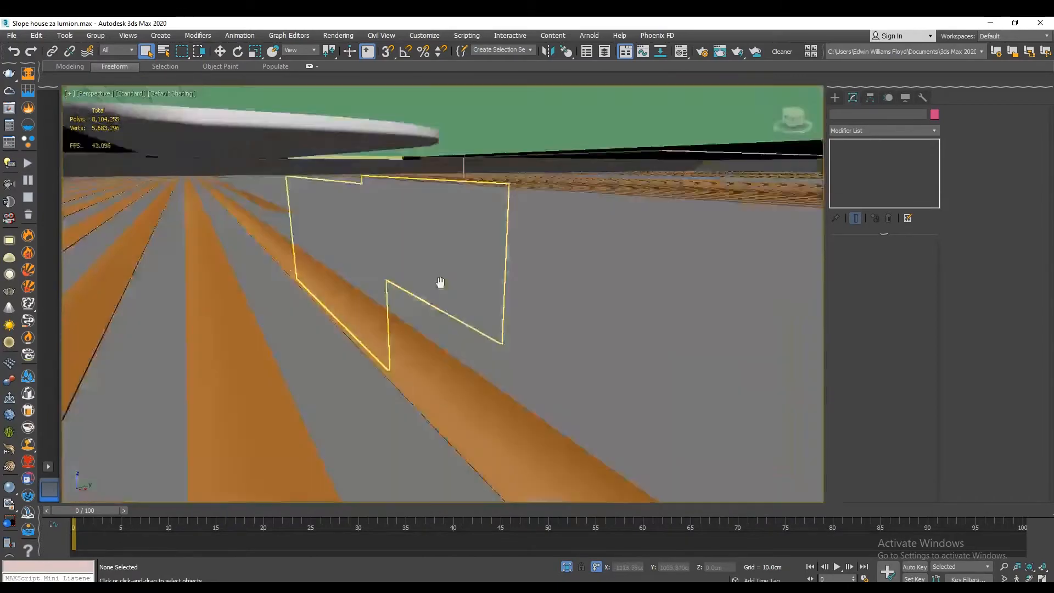
middle_drag(440, 282, 482, 285)
scroll(456, 274, down, 3)
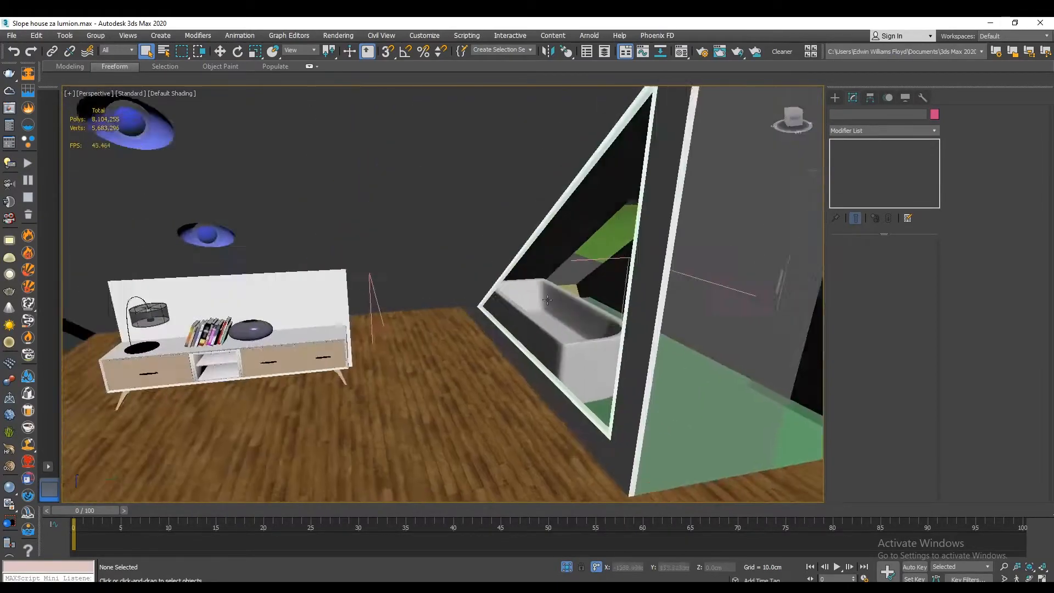
scroll(465, 290, down, 6)
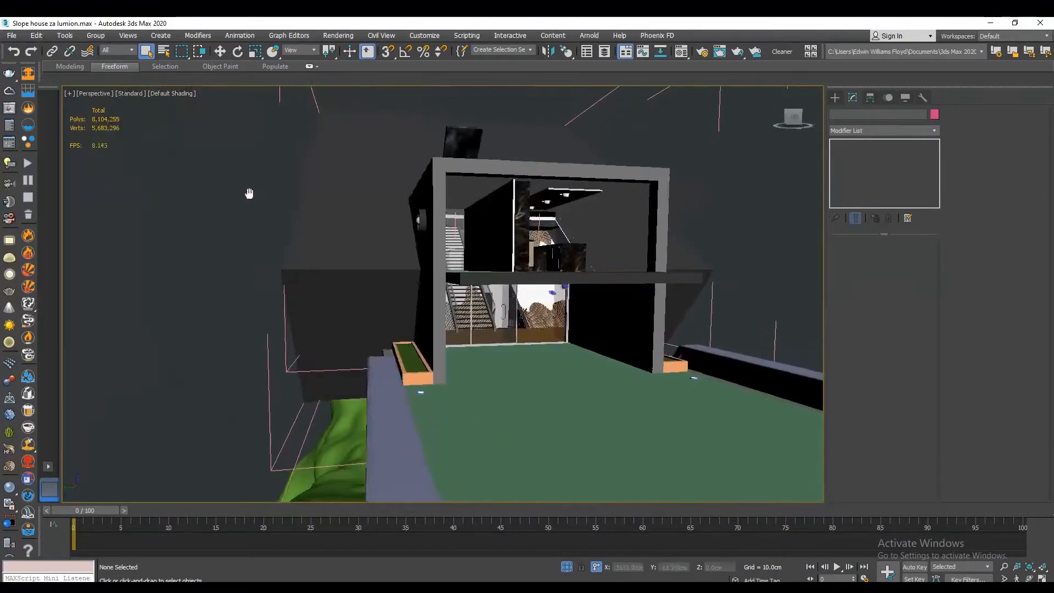
Step: Examine the gym behind the end-wall opening and the house's overall exterior
alt+middle_drag(326, 206, 485, 215)
scroll(416, 402, up, 5)
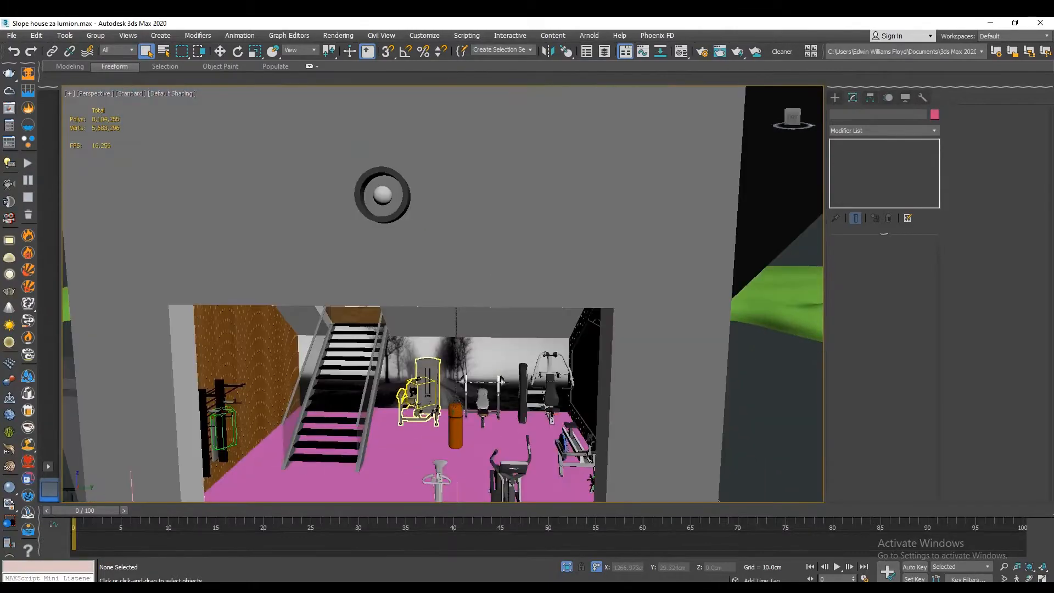
scroll(416, 405, up, 8)
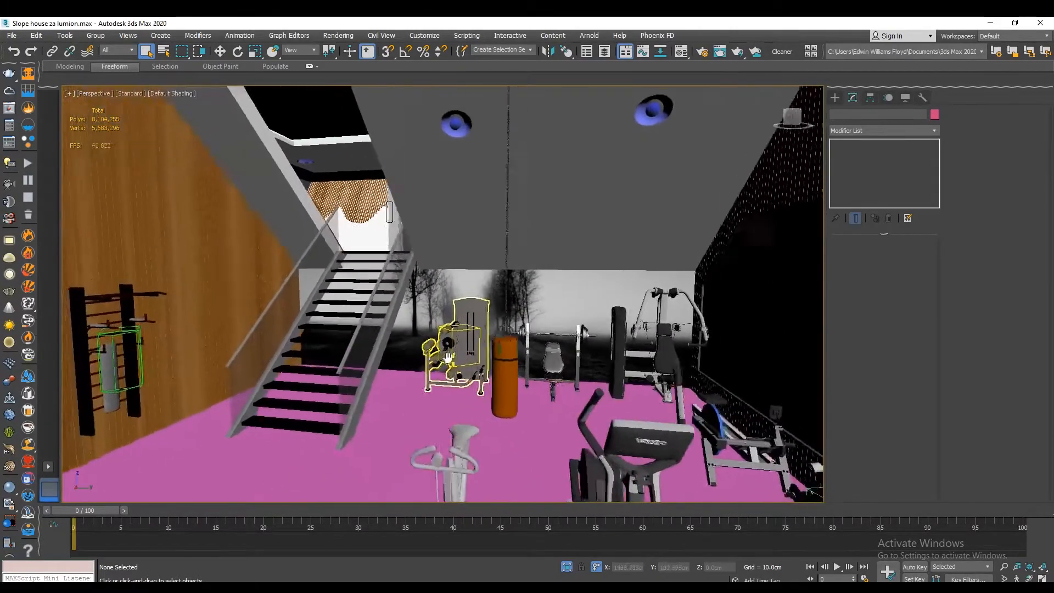
middle_drag(448, 357, 427, 384)
scroll(575, 377, down, 8)
middle_drag(547, 368, 516, 346)
alt+middle_drag(516, 346, 532, 362)
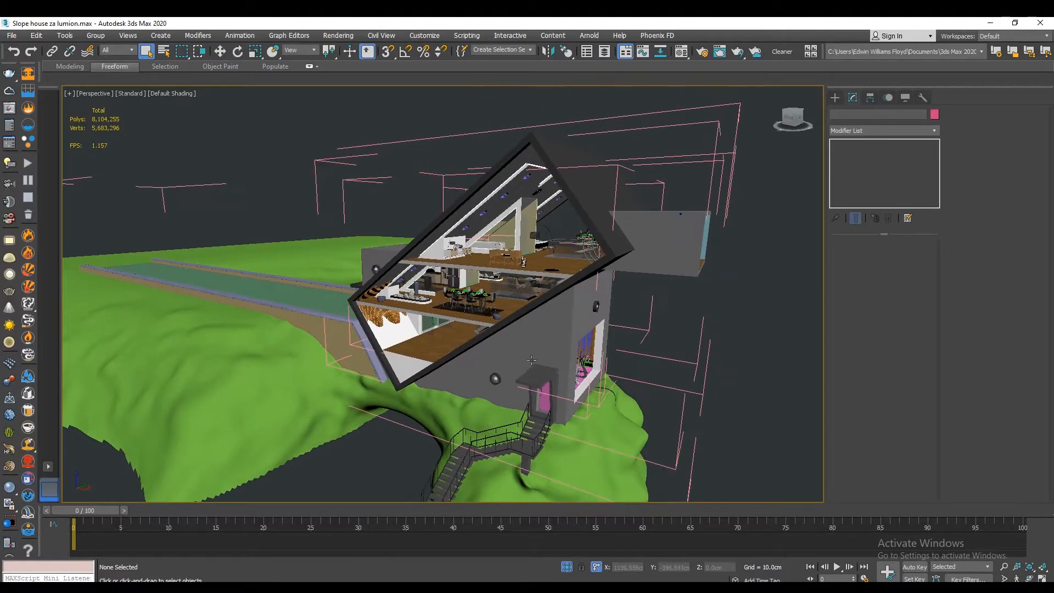
Step: Unhide all objects to bring back the glazed window group
right_click(536, 354)
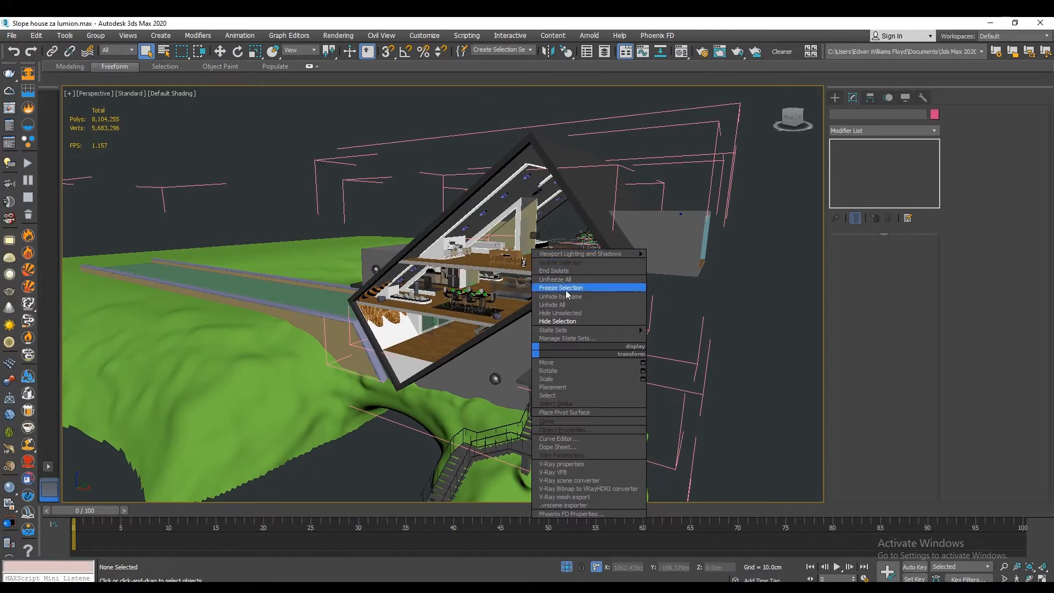
click(551, 305)
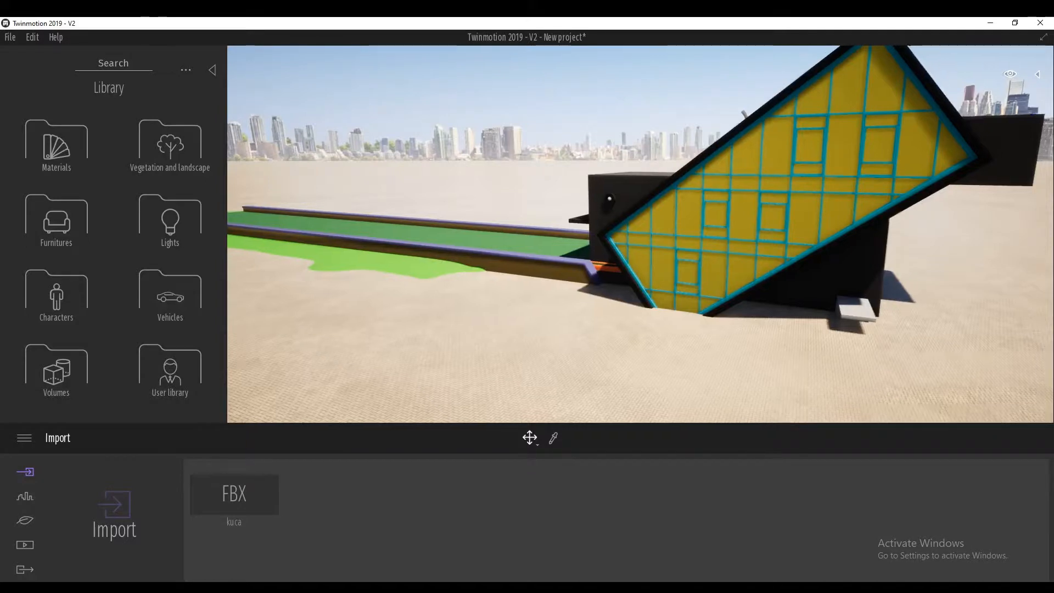
Step: Switch to Twinmotion and hide the Starting Ground object in the scenegraph
key(Up)
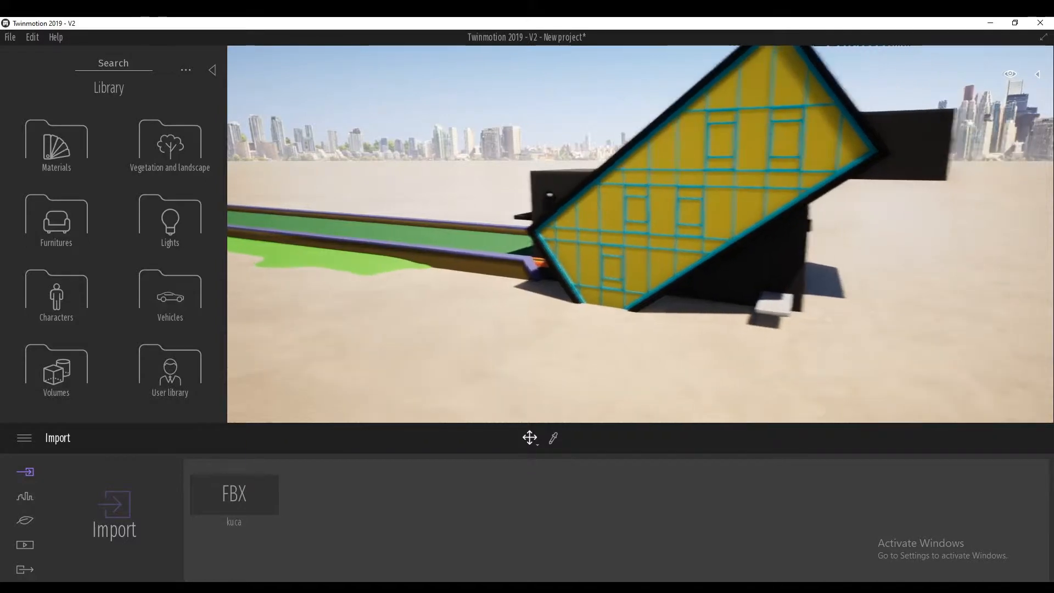
middle_drag(871, 324, 715, 389)
click(605, 216)
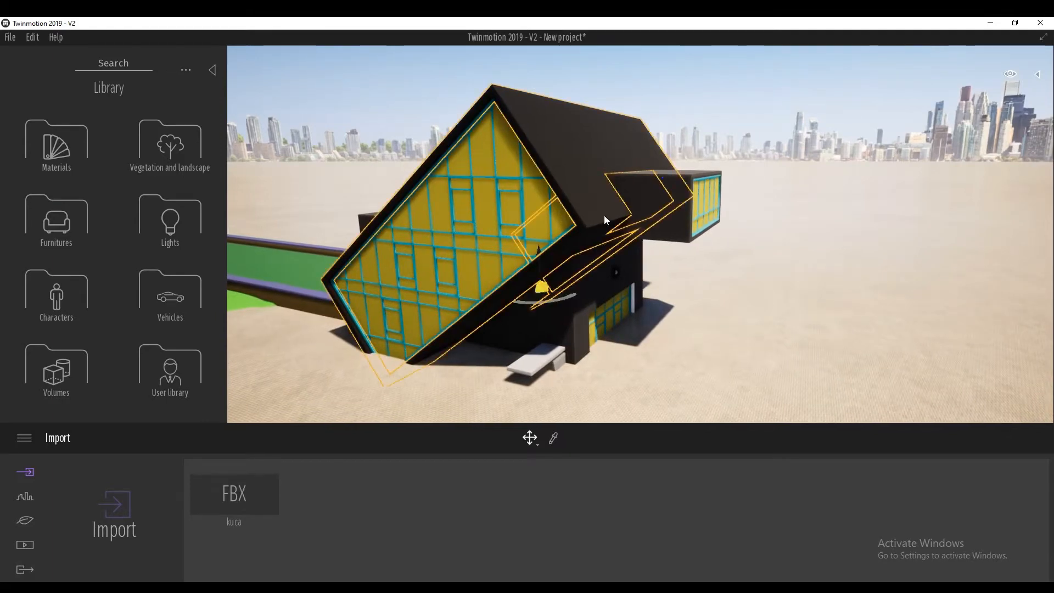
right_drag(604, 216, 625, 239)
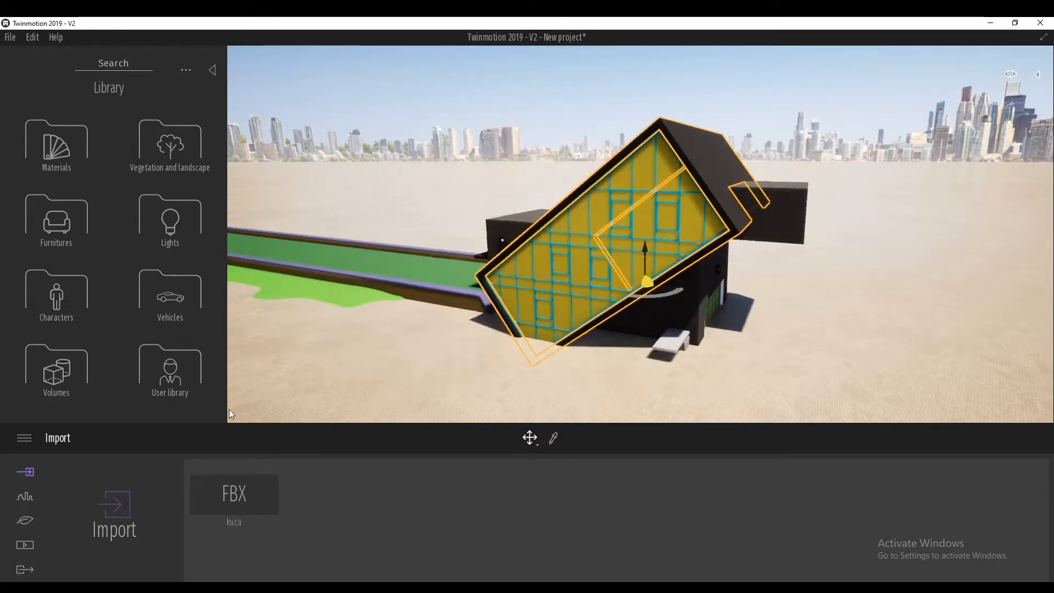
click(1041, 76)
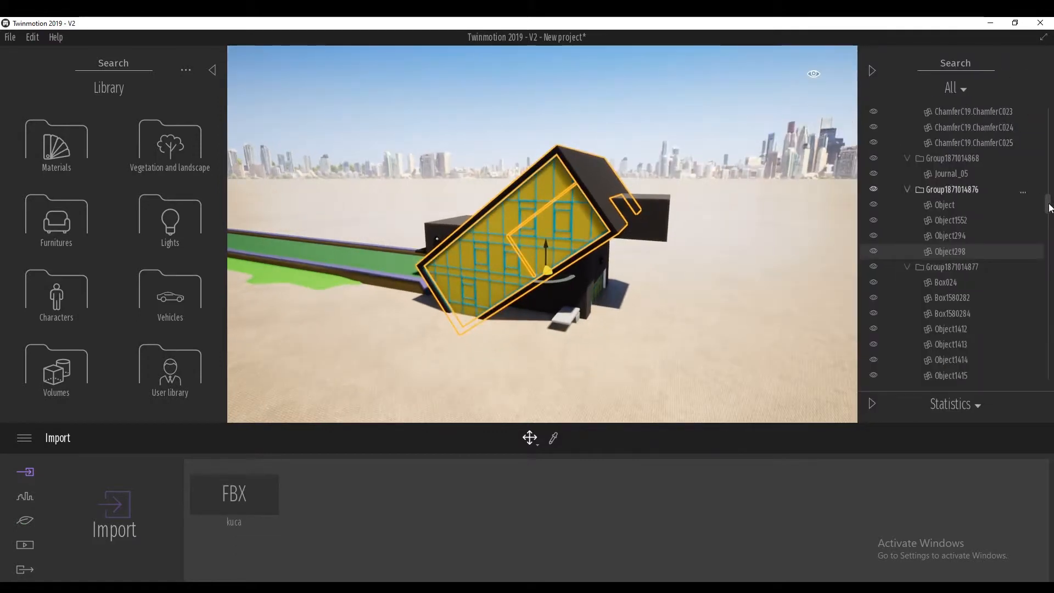
drag(1049, 203, 1051, 108)
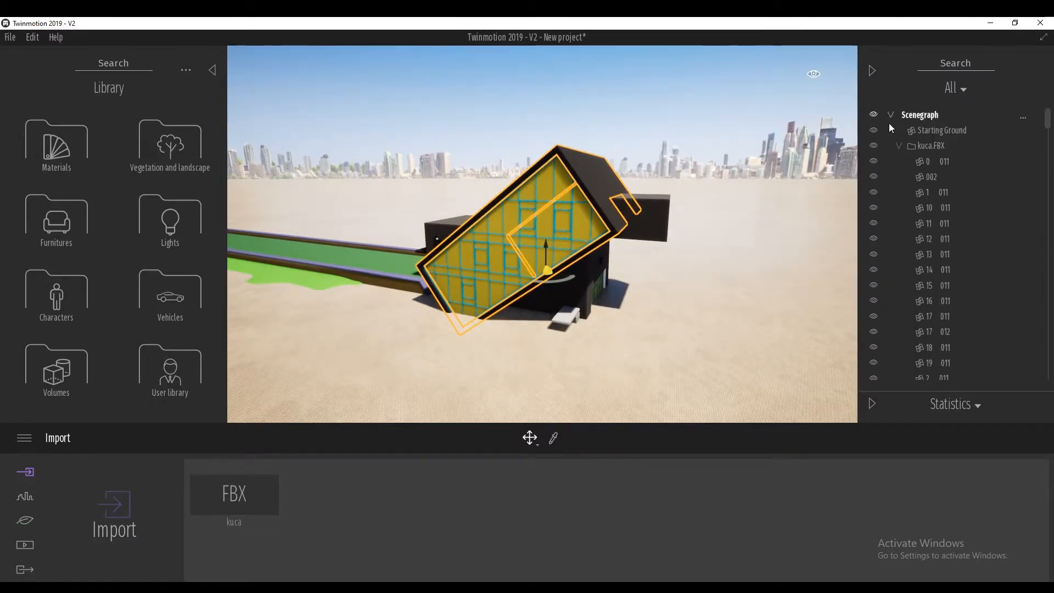
click(874, 131)
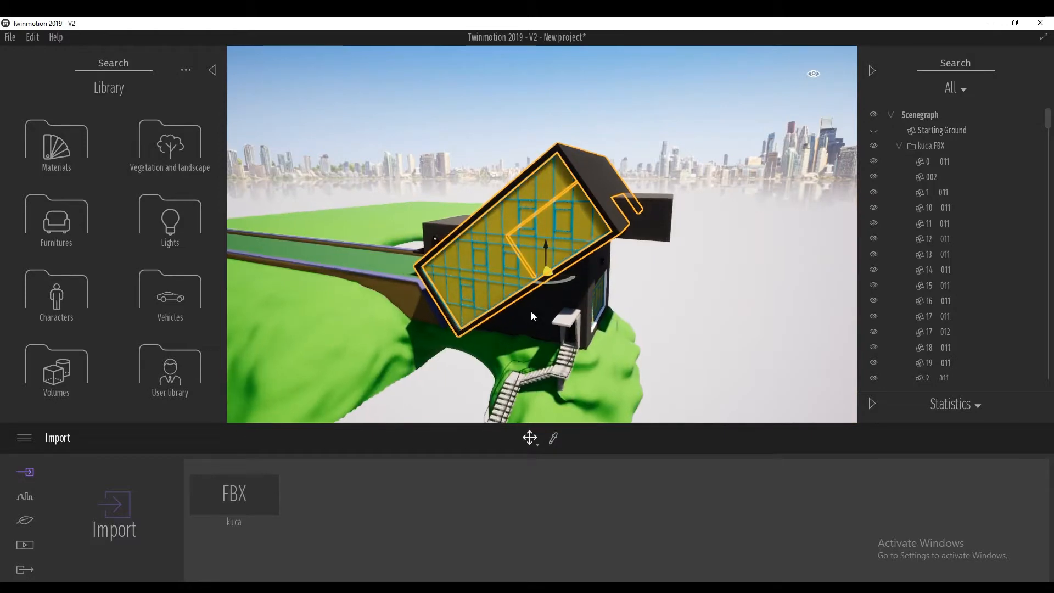
Step: Apply the Grassy ground material from the Nature ground materials to the terrain around the house
middle_drag(561, 309, 560, 257)
middle_drag(495, 379, 465, 411)
scroll(502, 351, up, 3)
middle_drag(533, 294, 538, 332)
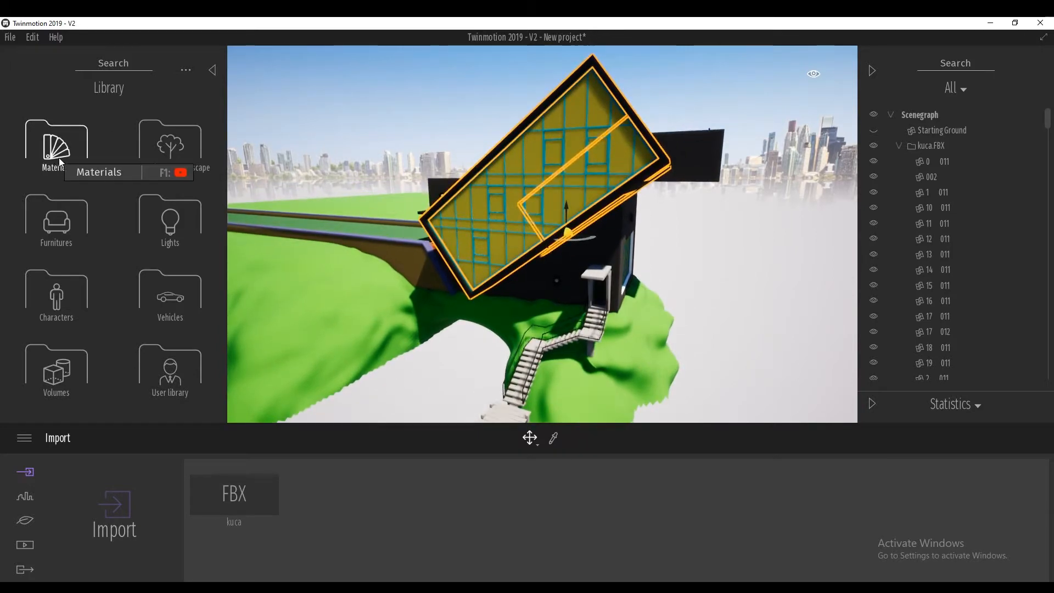
click(64, 160)
scroll(100, 324, down, 1)
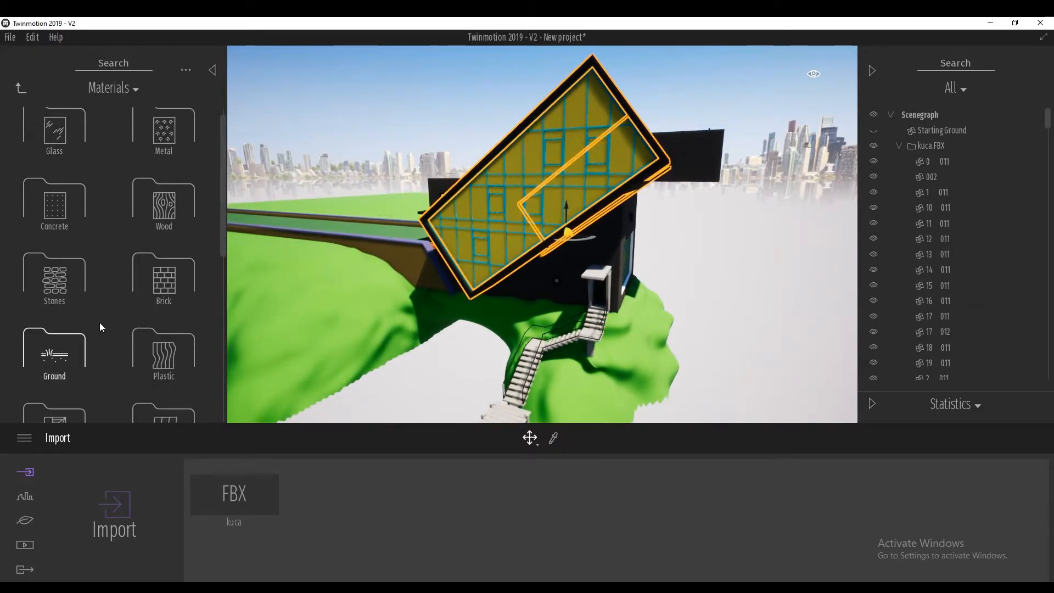
click(55, 352)
click(166, 159)
drag(161, 289, 337, 335)
click(338, 334)
middle_drag(379, 329, 451, 272)
Step: Enable the ocean in the scene's nature settings
click(25, 497)
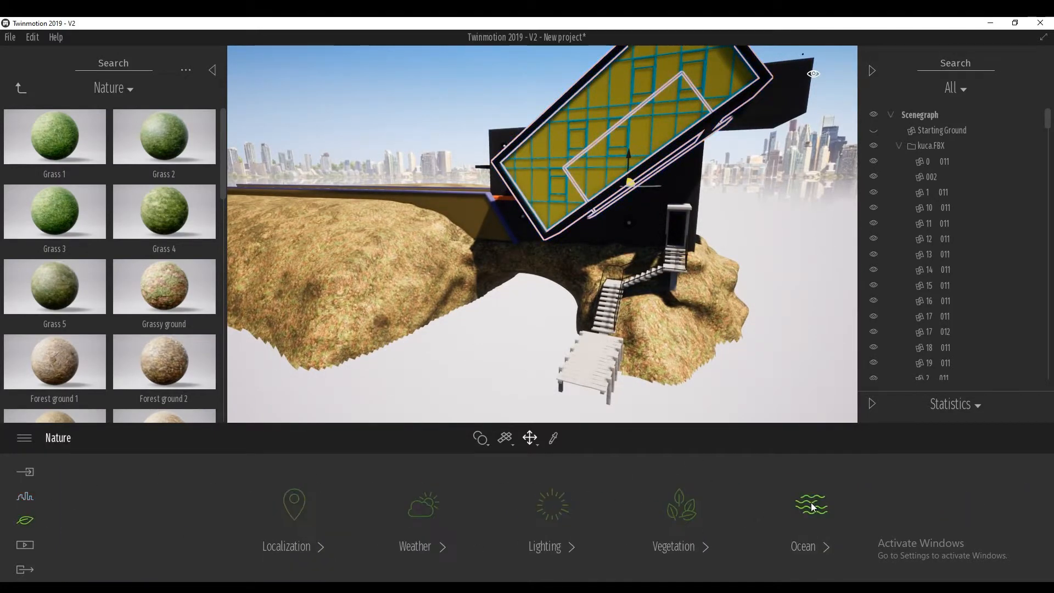
click(434, 511)
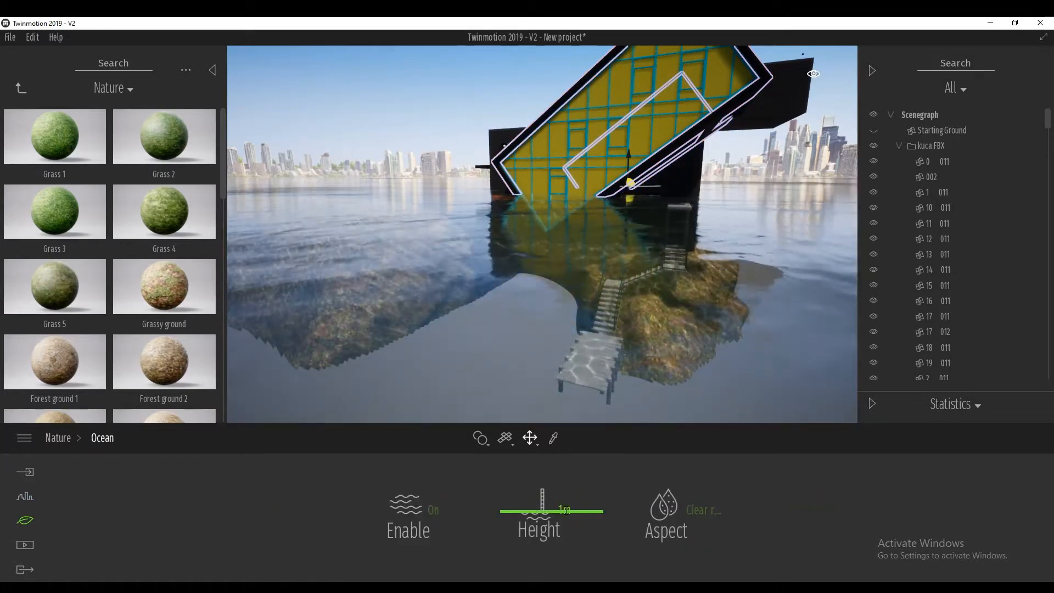
middle_drag(586, 270, 543, 234)
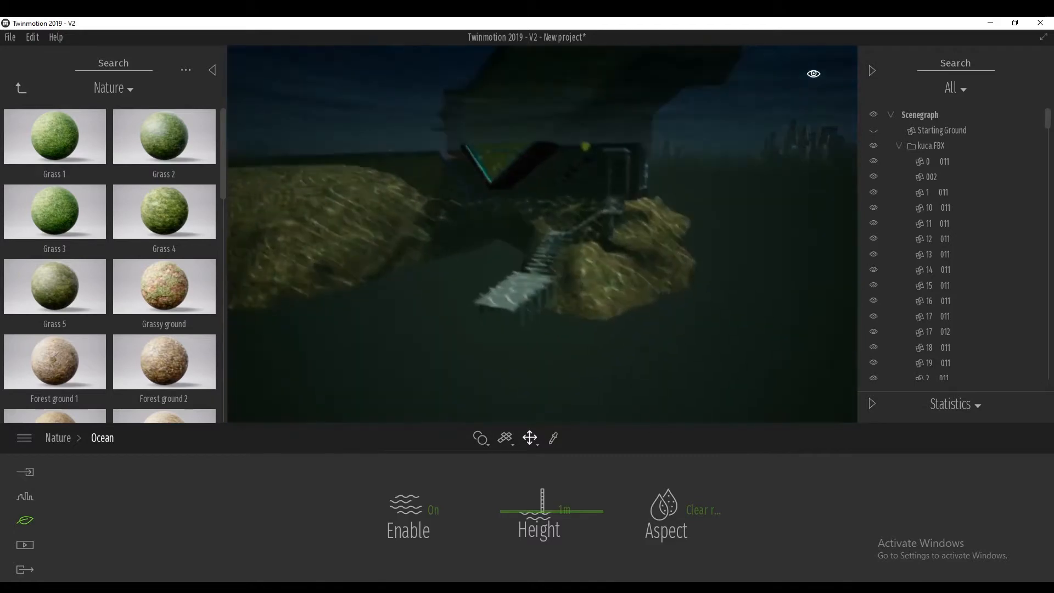
Step: Lower the ocean height to -7 m, checking the waterline against the pier's posts
drag(509, 512, 512, 517)
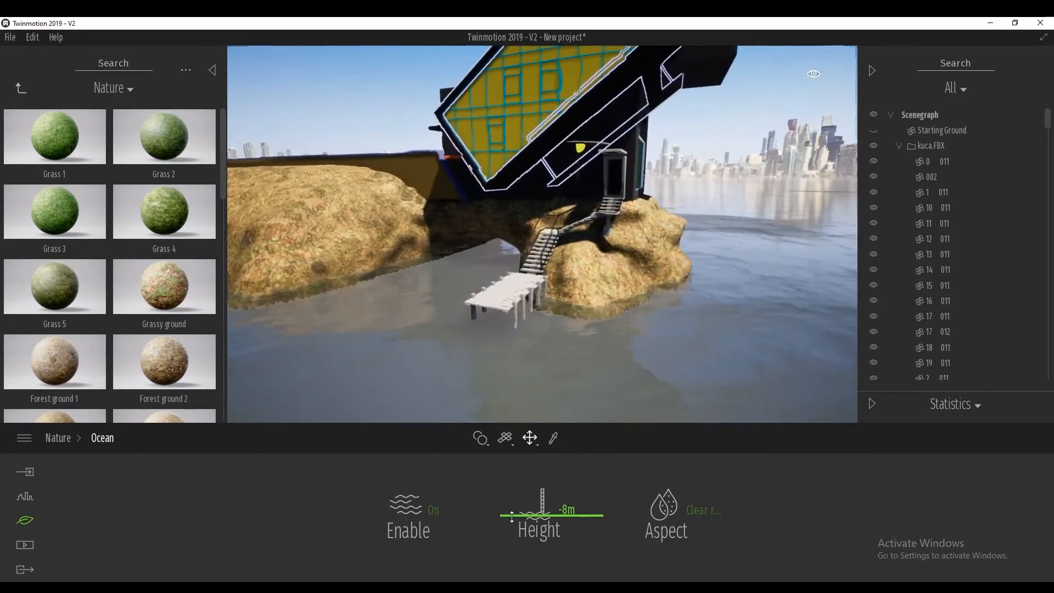
scroll(541, 334, up, 5)
middle_drag(543, 339, 536, 248)
right_drag(536, 249, 510, 219)
scroll(536, 276, up, 3)
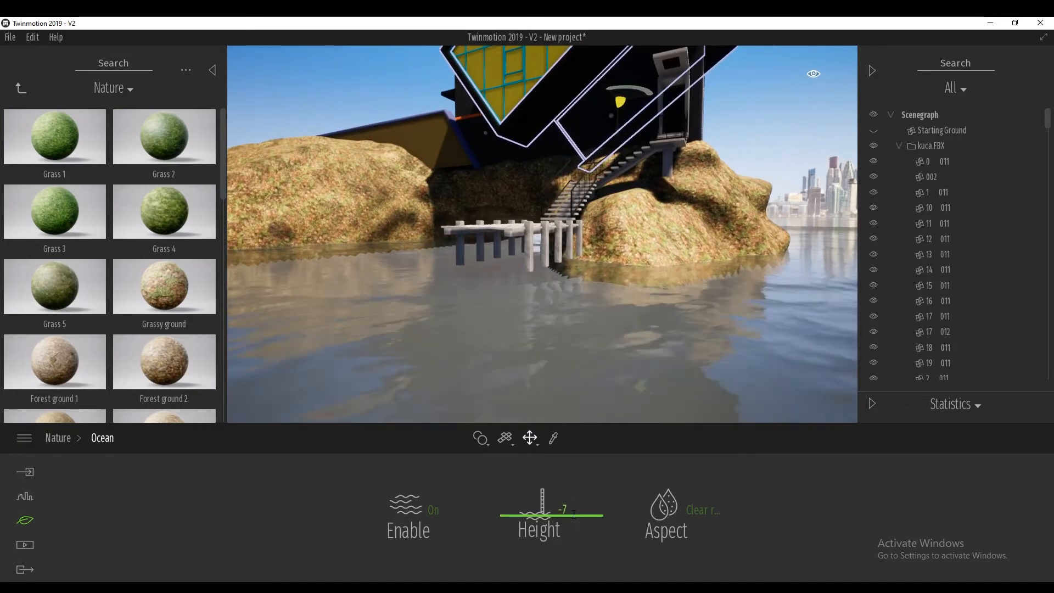
scroll(532, 246, up, 3)
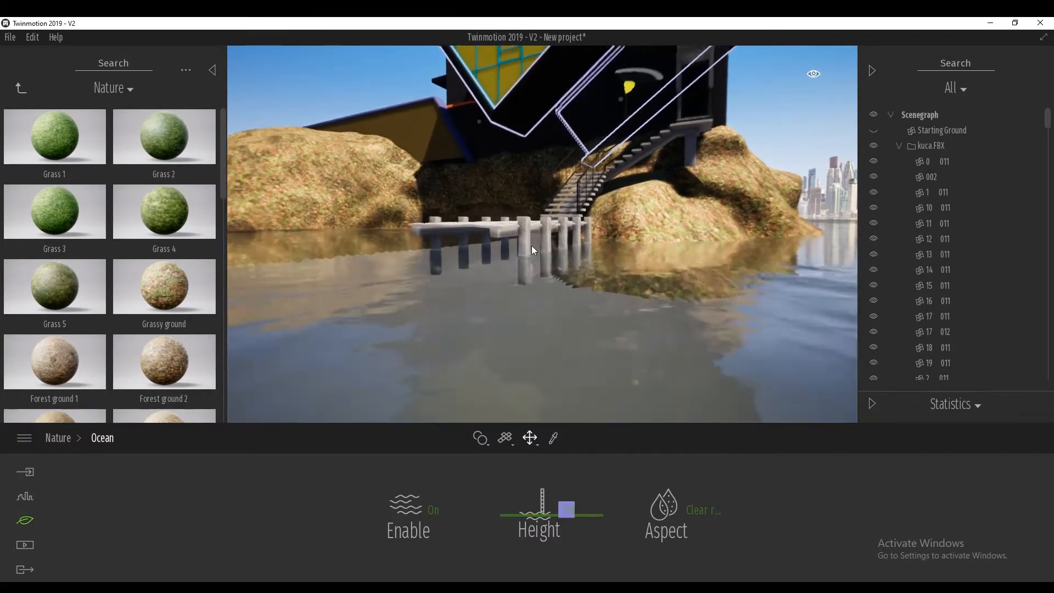
scroll(532, 246, up, 5)
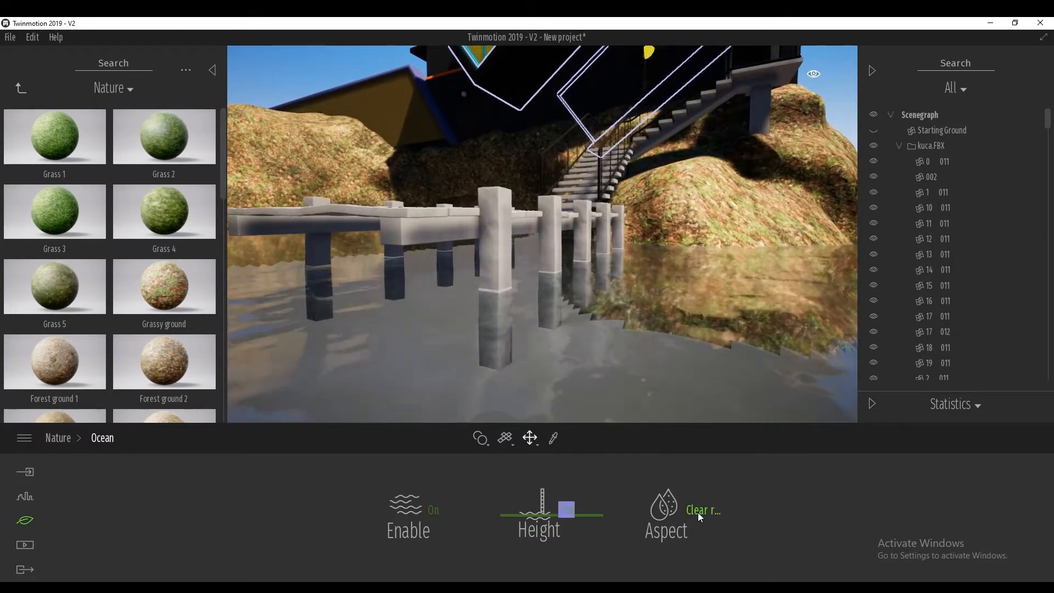
Step: Set the ocean's aspect to Atlantic ocean
click(698, 512)
click(648, 368)
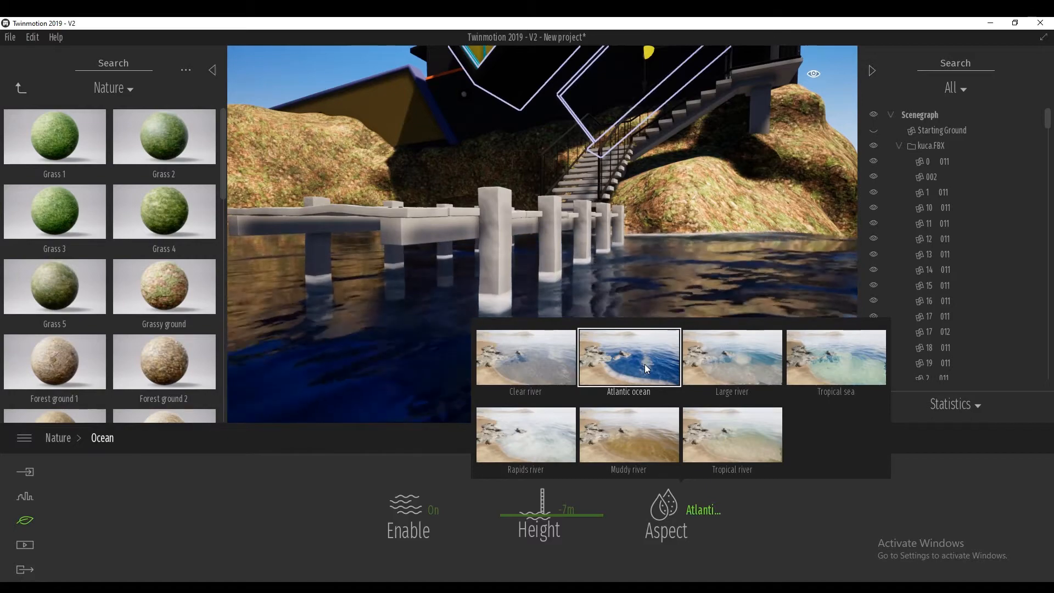
scroll(670, 275, down, 4)
right_drag(670, 270, 648, 346)
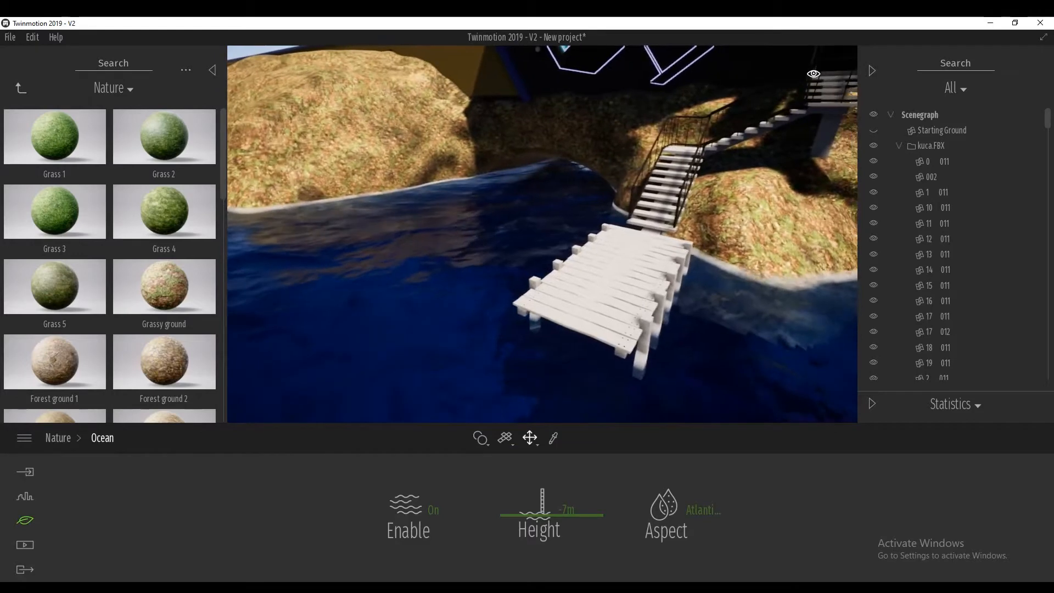
Step: Apply the Chestnut 01 A wood material to the pier
click(22, 88)
click(21, 91)
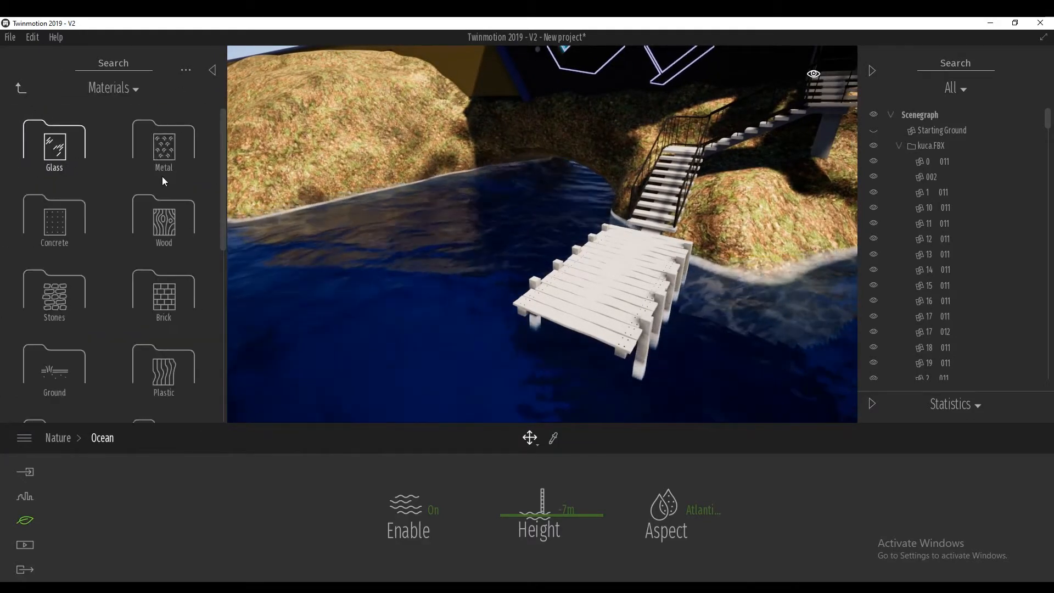
click(164, 242)
drag(61, 222, 617, 330)
key(d)
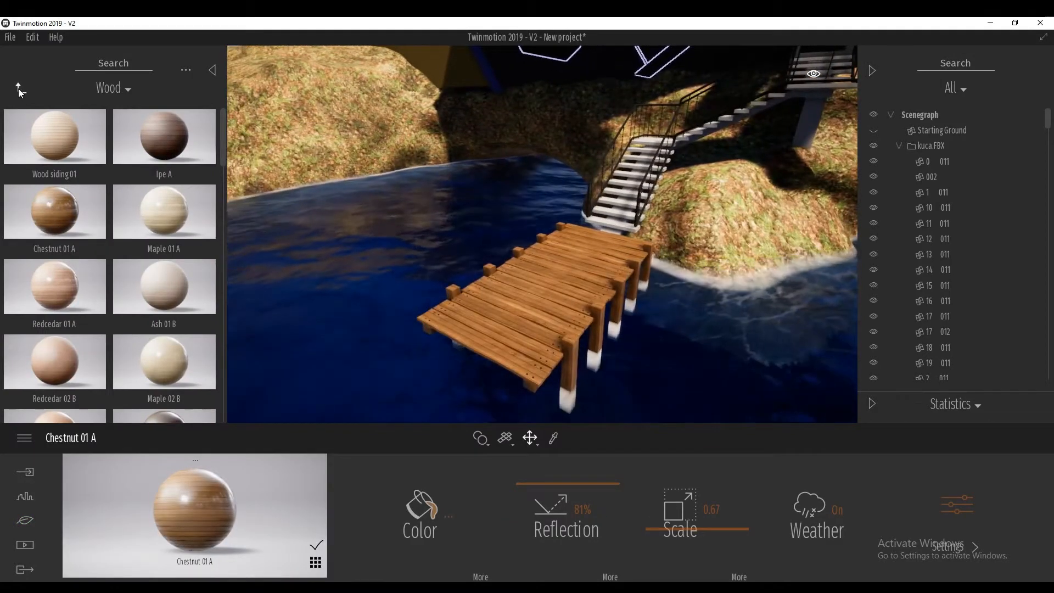
Step: Place a Zodiac 1 boat from the vehicle library in the water beside the pier's outer end
click(19, 88)
scroll(137, 223, down, 3)
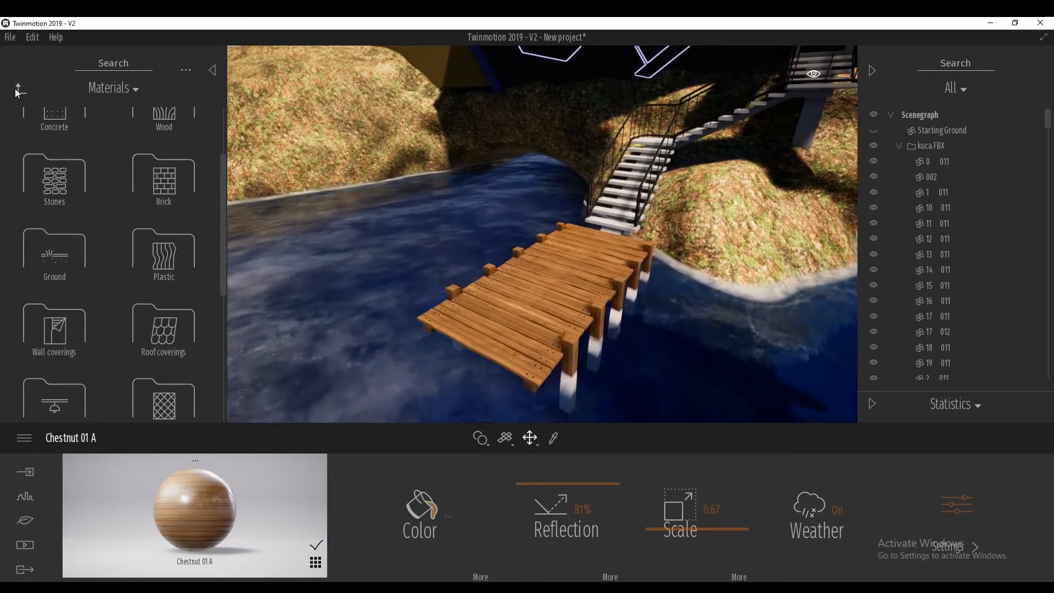
click(18, 88)
click(170, 296)
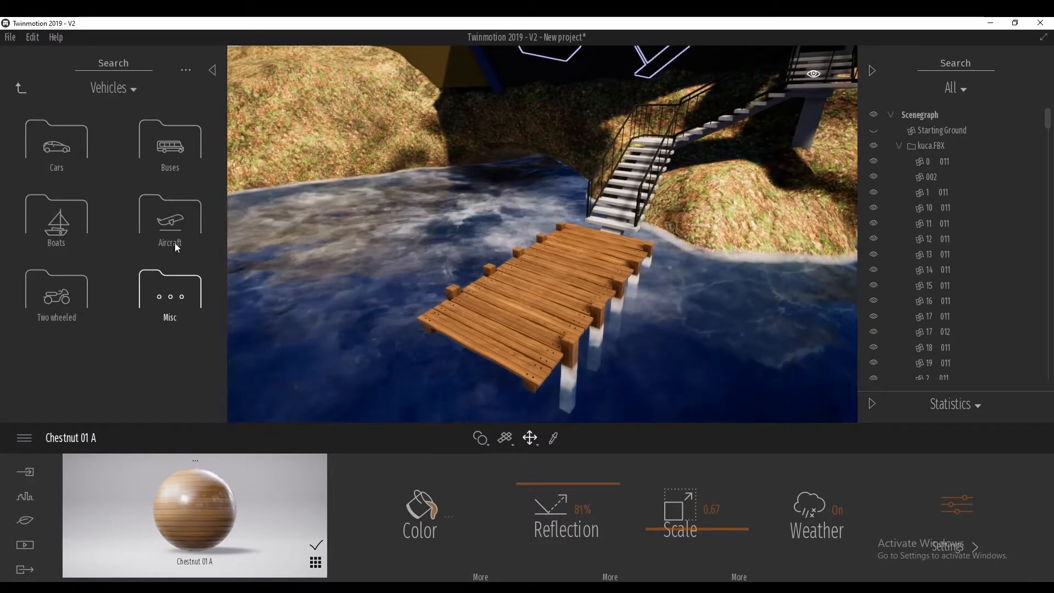
click(65, 241)
drag(55, 150, 164, 145)
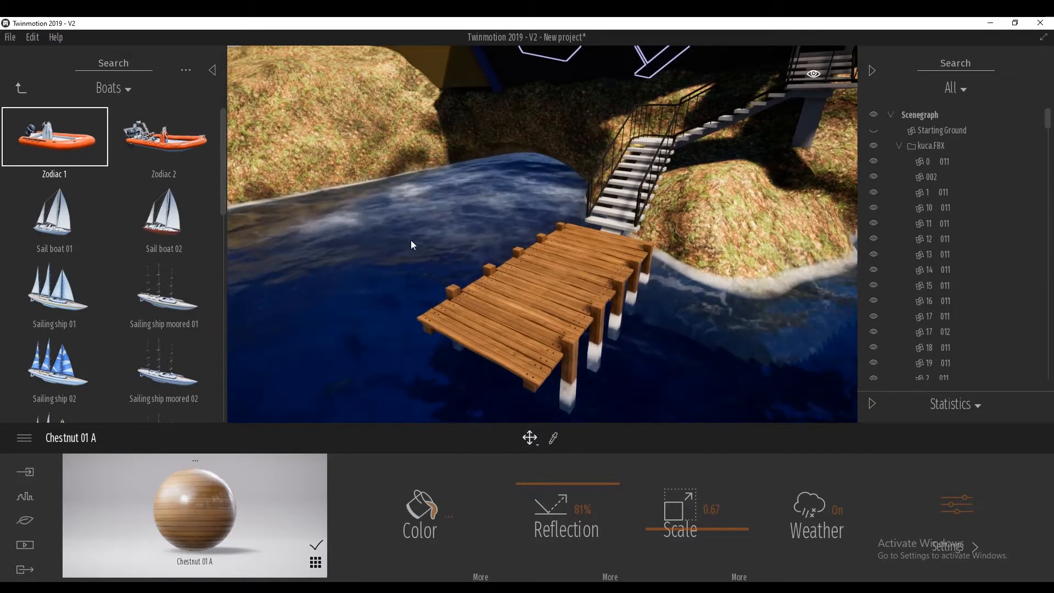
drag(282, 189, 426, 261)
drag(65, 139, 350, 368)
key(Escape)
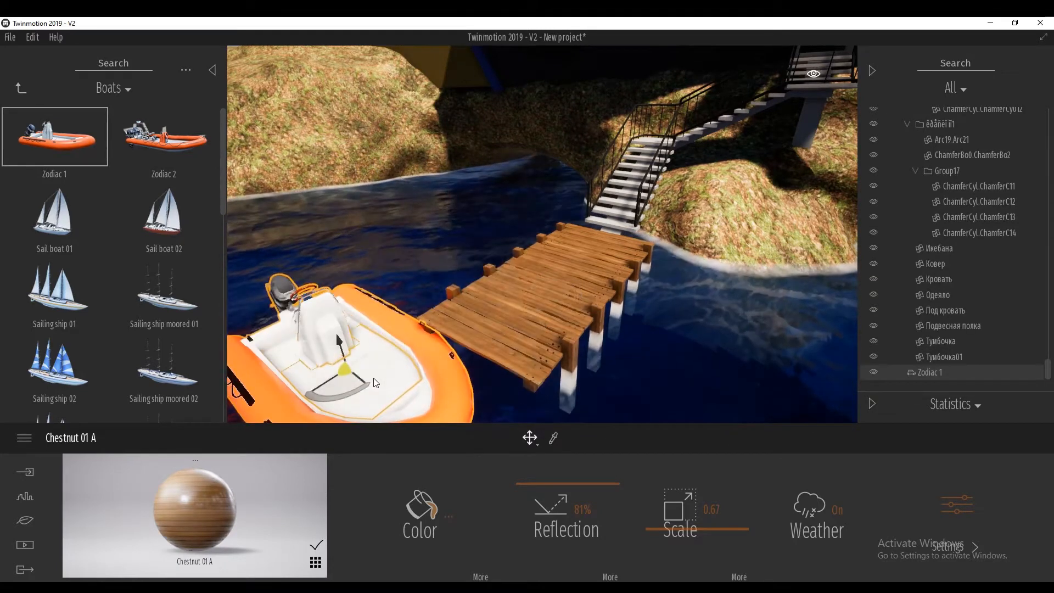
Step: Move the Zodiac 1 boat so that it lies close alongside the pier's outer end
right_drag(388, 380, 453, 308)
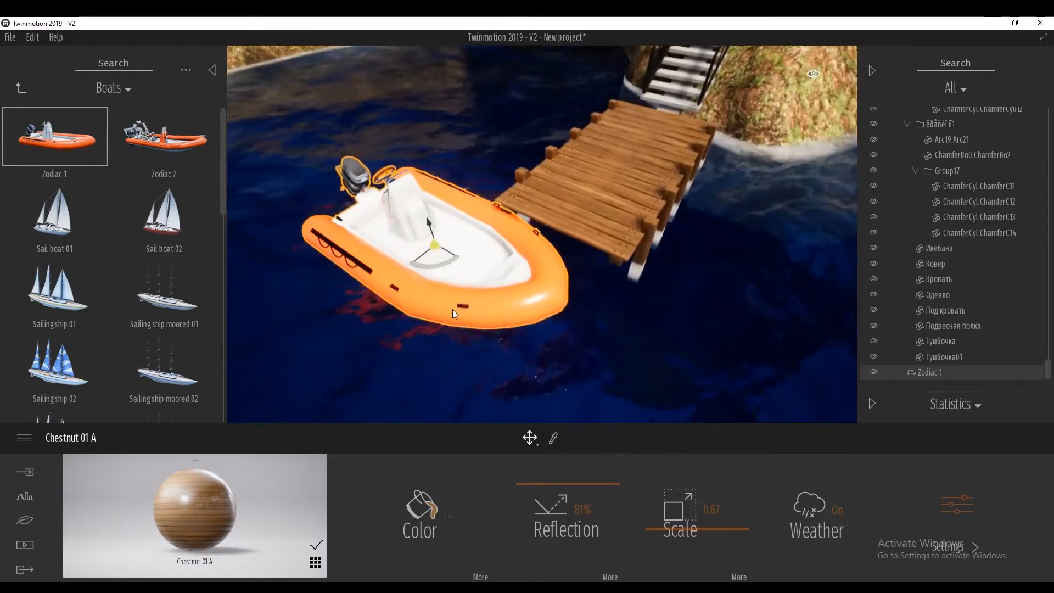
drag(437, 261, 512, 321)
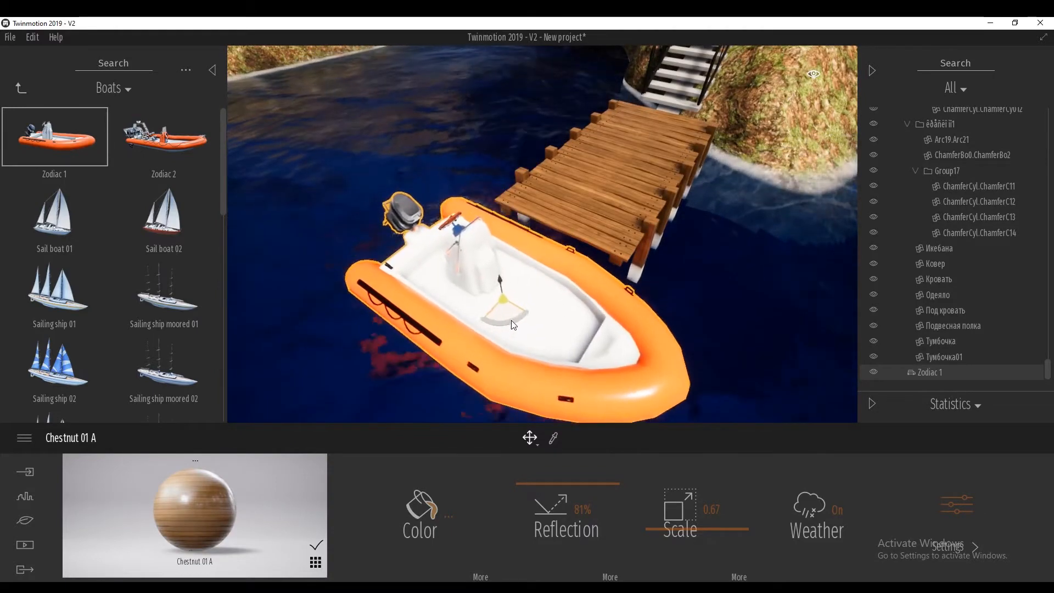
right_drag(512, 321, 473, 247)
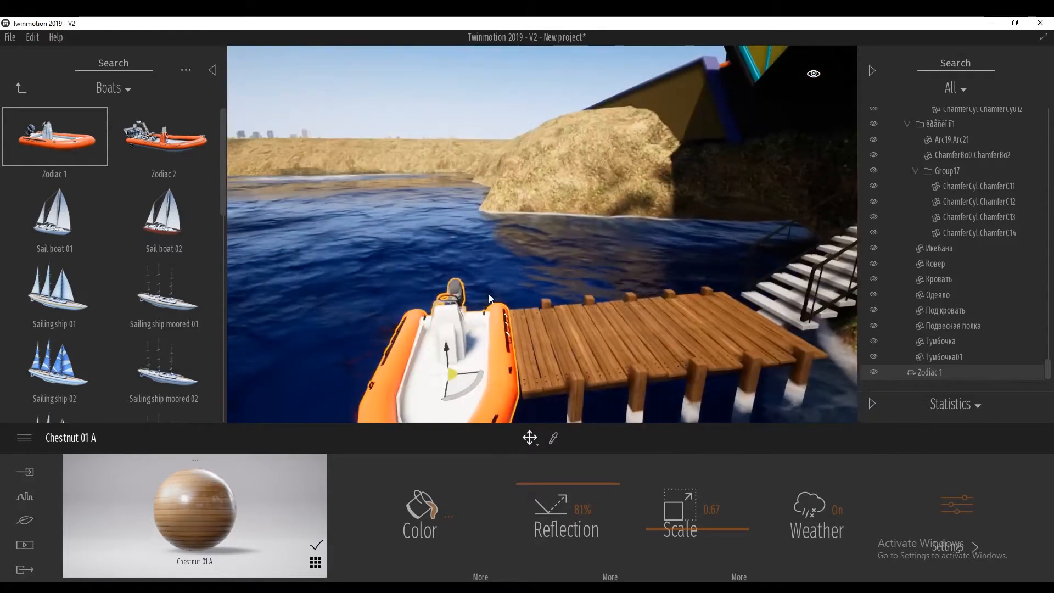
Step: Place the Fabrice human character from the library on the pier's outer end, beside the boat
click(24, 92)
click(24, 90)
click(68, 308)
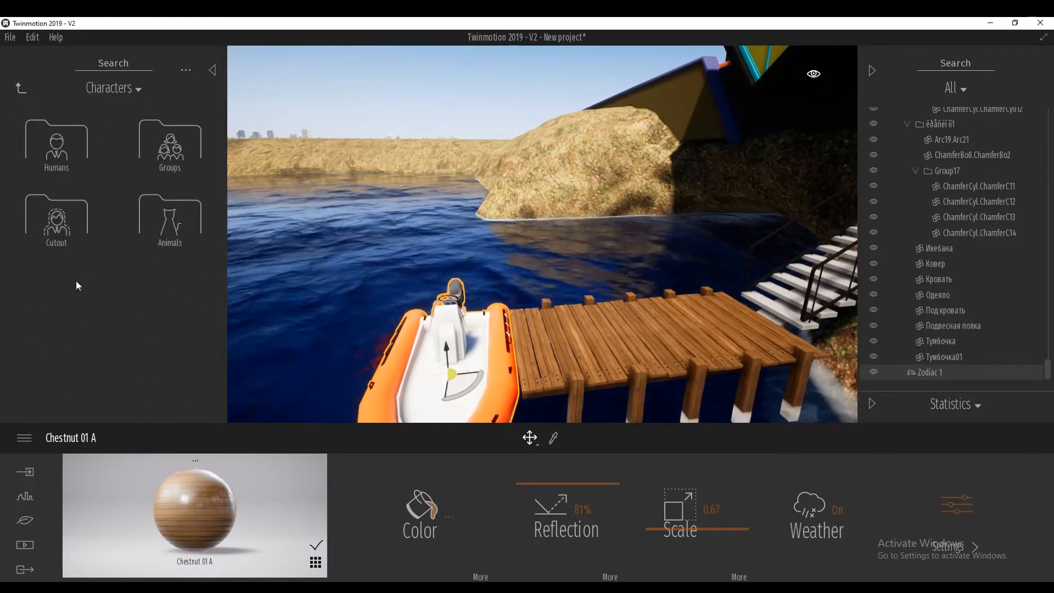
click(59, 166)
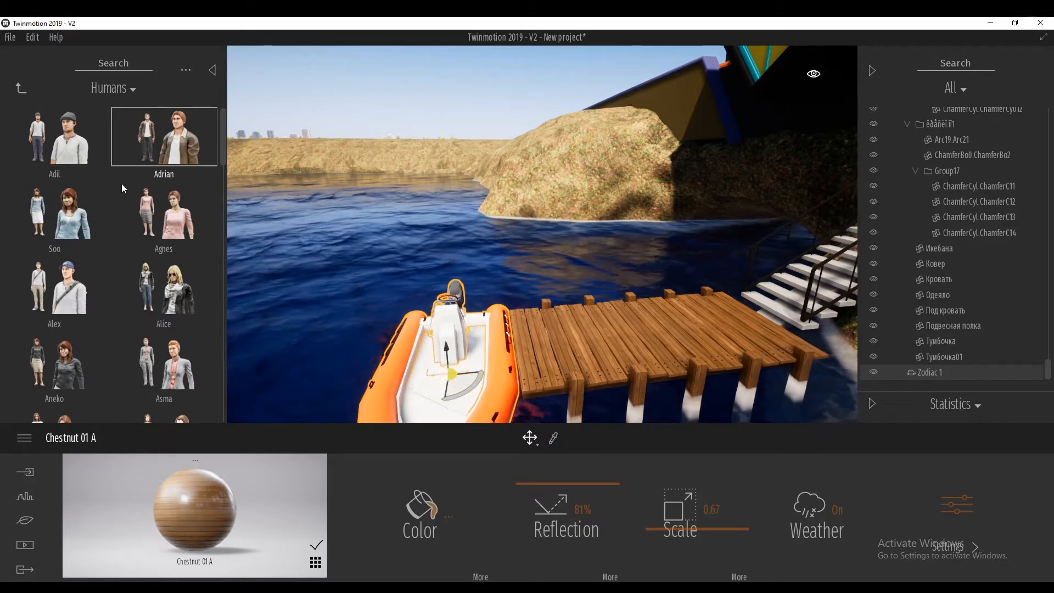
drag(193, 198, 552, 340)
scroll(143, 281, down, 5)
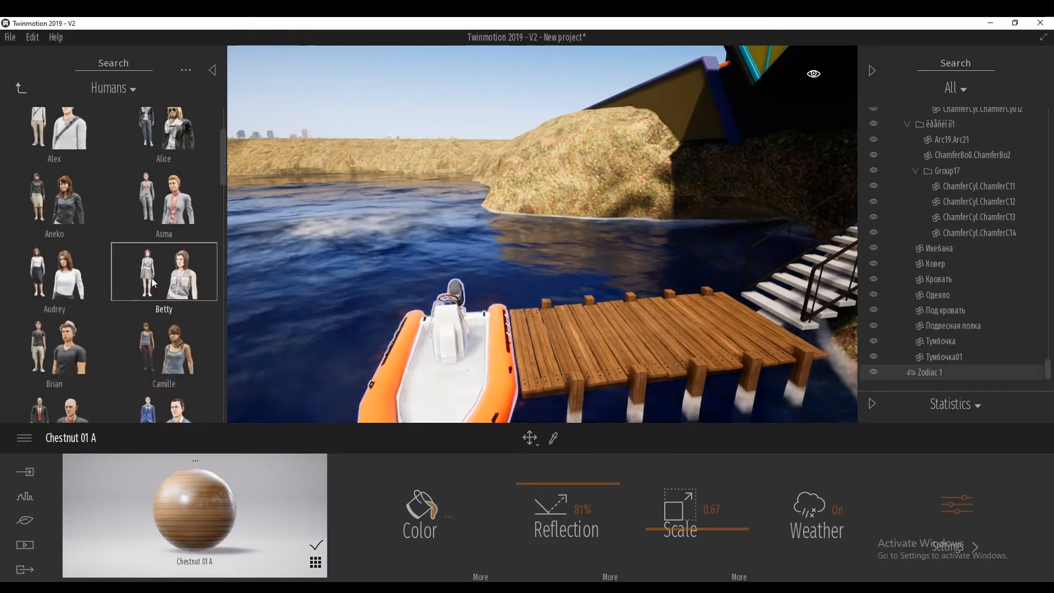
scroll(150, 277, down, 4)
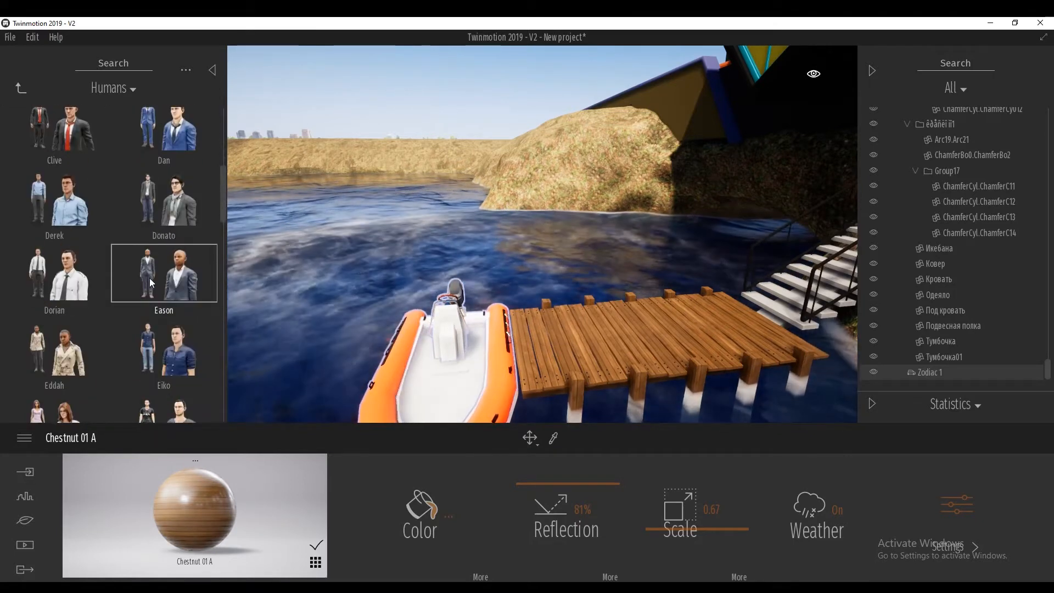
scroll(162, 280, down, 1)
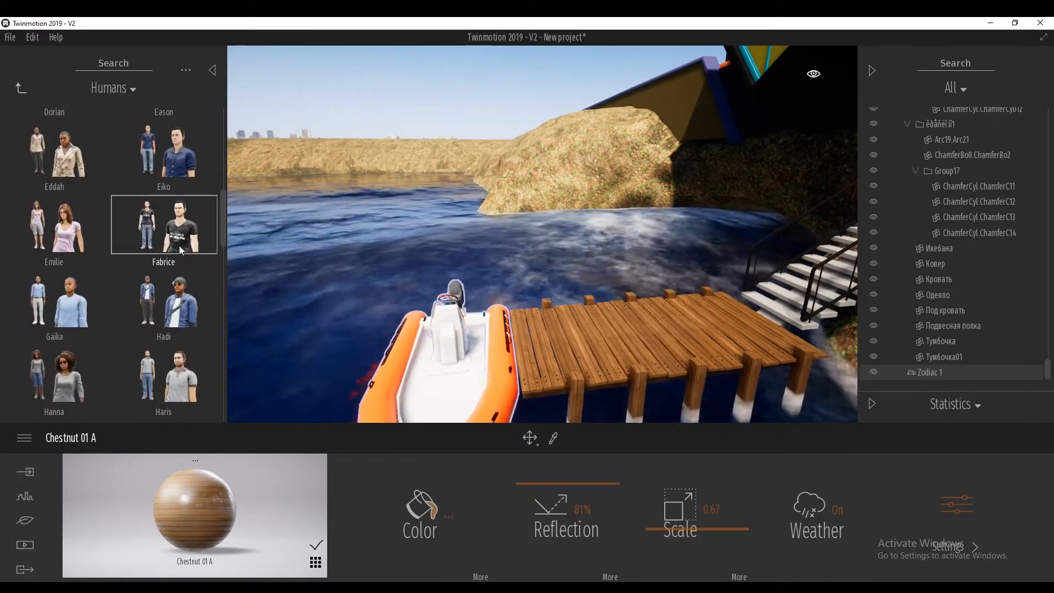
drag(519, 333, 536, 341)
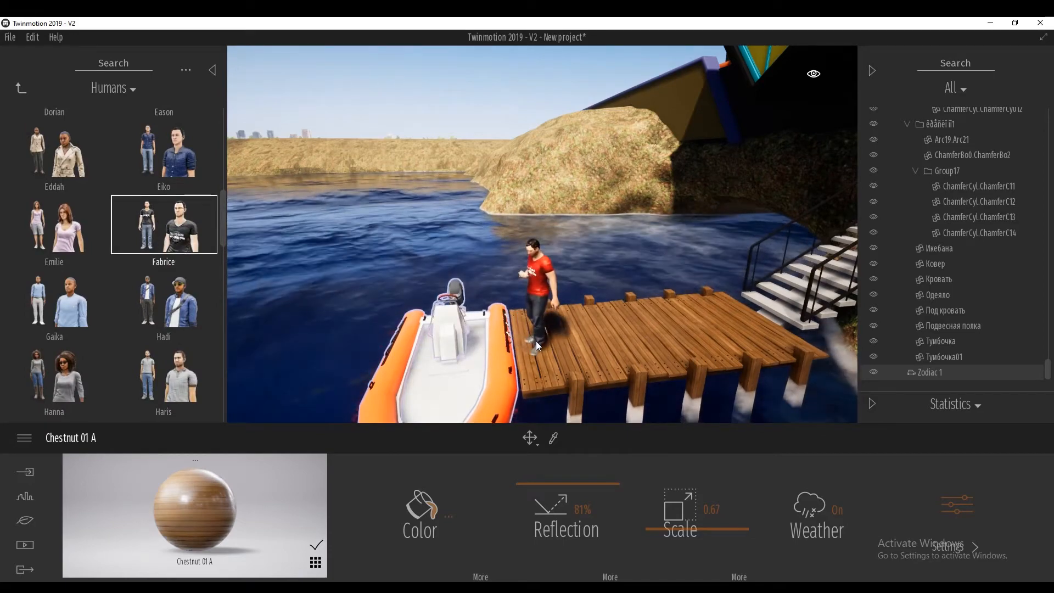
click(536, 341)
mouse_move(586, 334)
right_down()
mouse_move(591, 352)
mouse_move(585, 325)
right_up()
key(Escape)
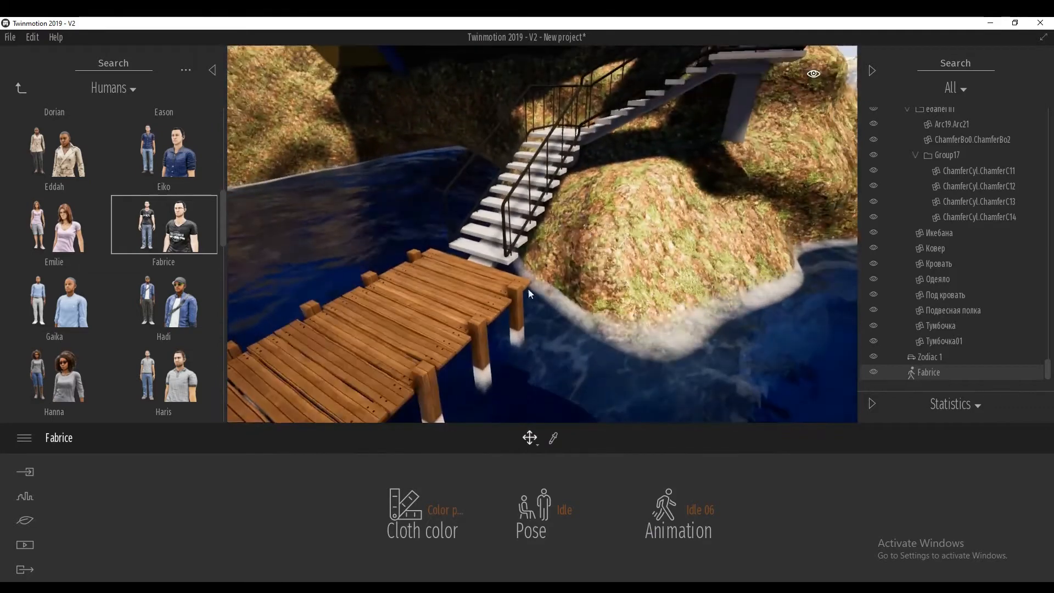
Step: Place two Rock 6 boulders from the landscape library side by side on the waterline of the mound beside the stairs
click(21, 87)
click(21, 91)
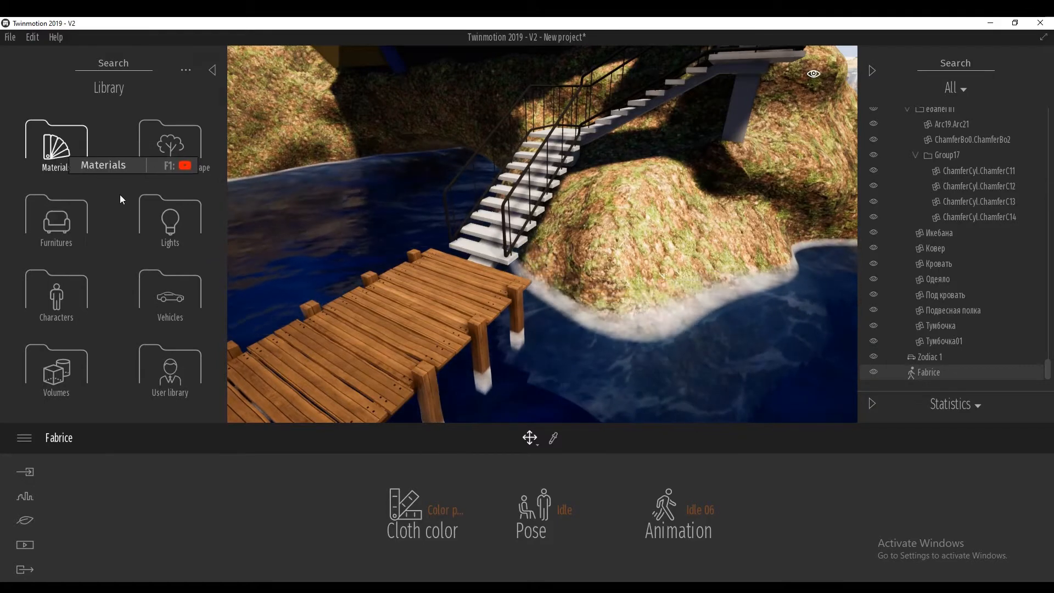
click(187, 177)
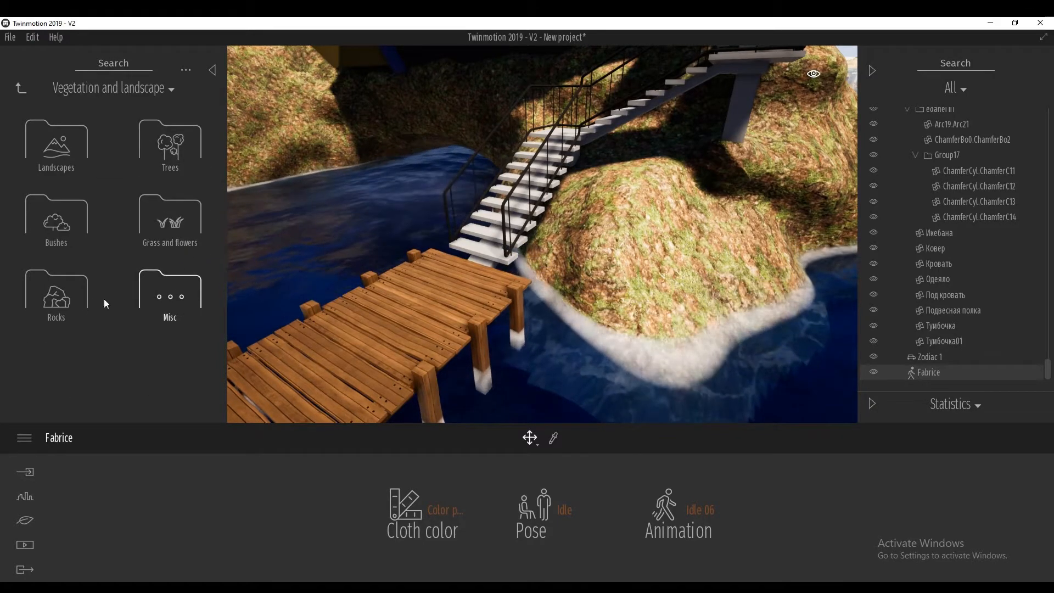
click(75, 294)
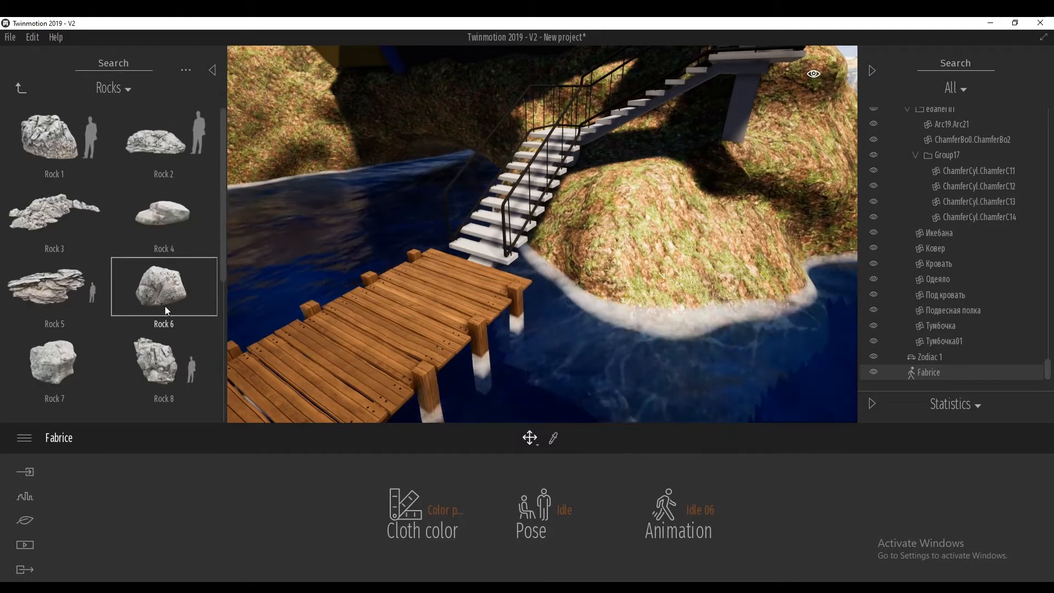
drag(174, 295, 759, 289)
click(757, 290)
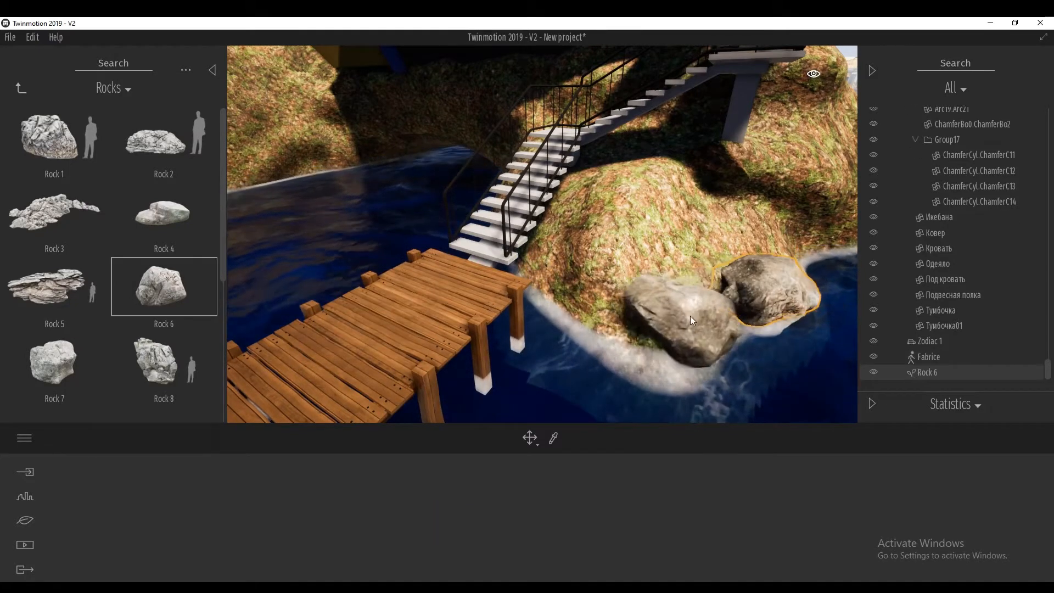
click(701, 307)
Step: Place three Rock 2 rocks: at the mound's far waterline, at the foot of the stairs and across the cove
click(149, 147)
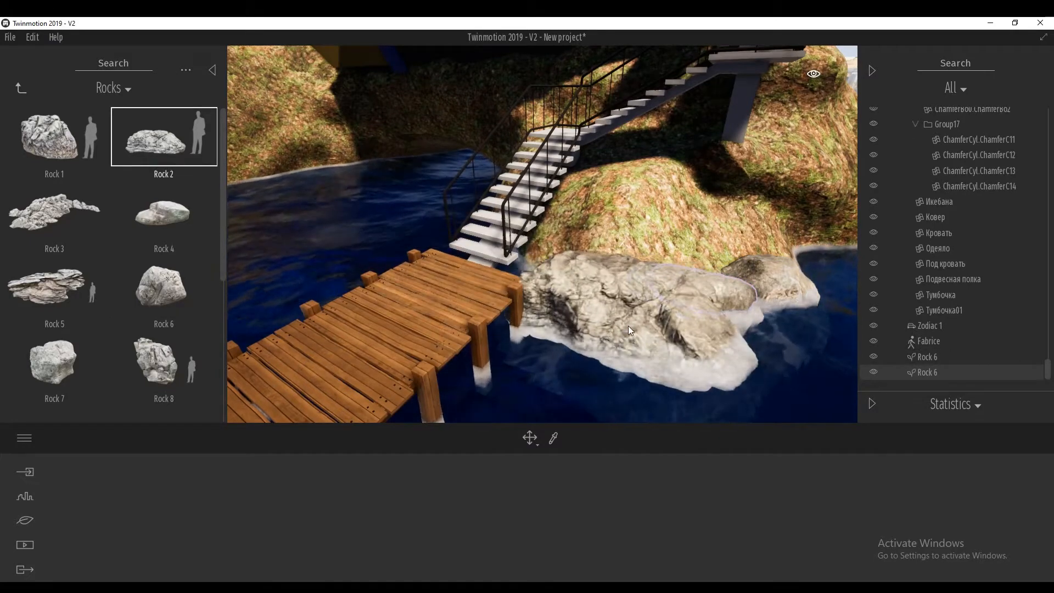
scroll(626, 325, up, 5)
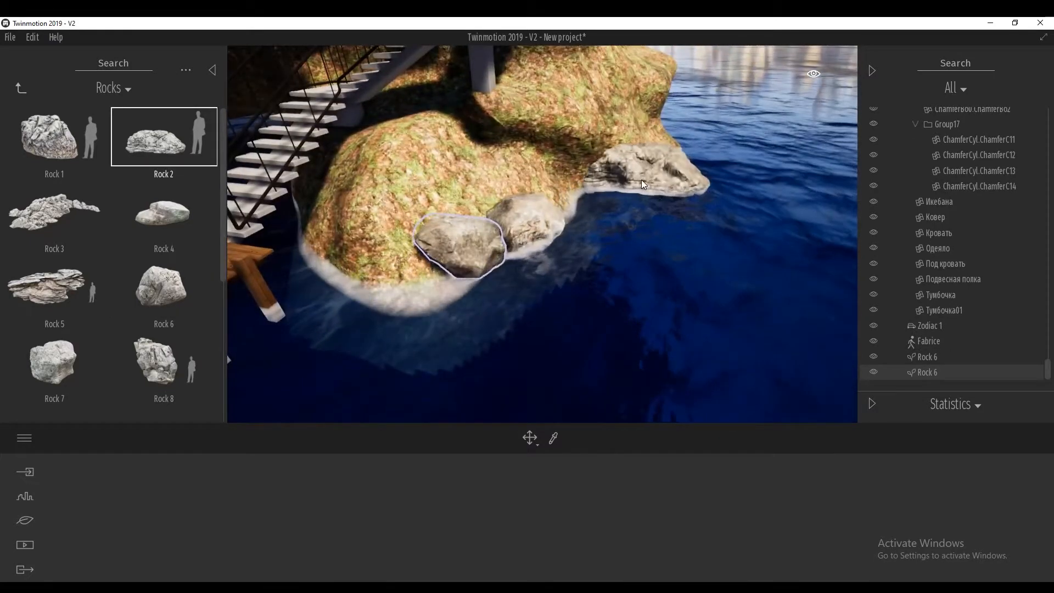
click(621, 197)
key(a)
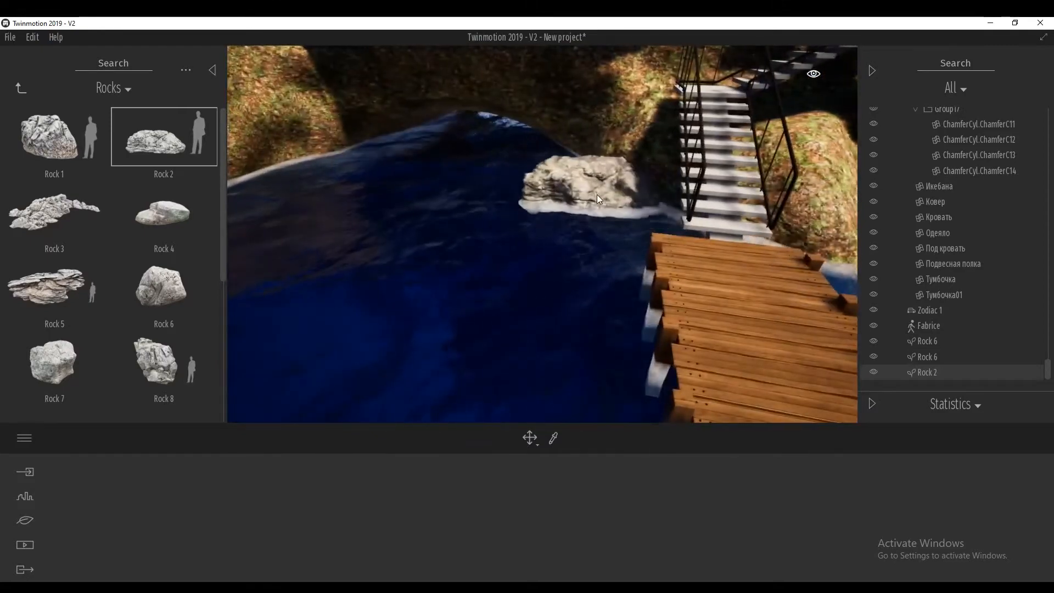
click(597, 194)
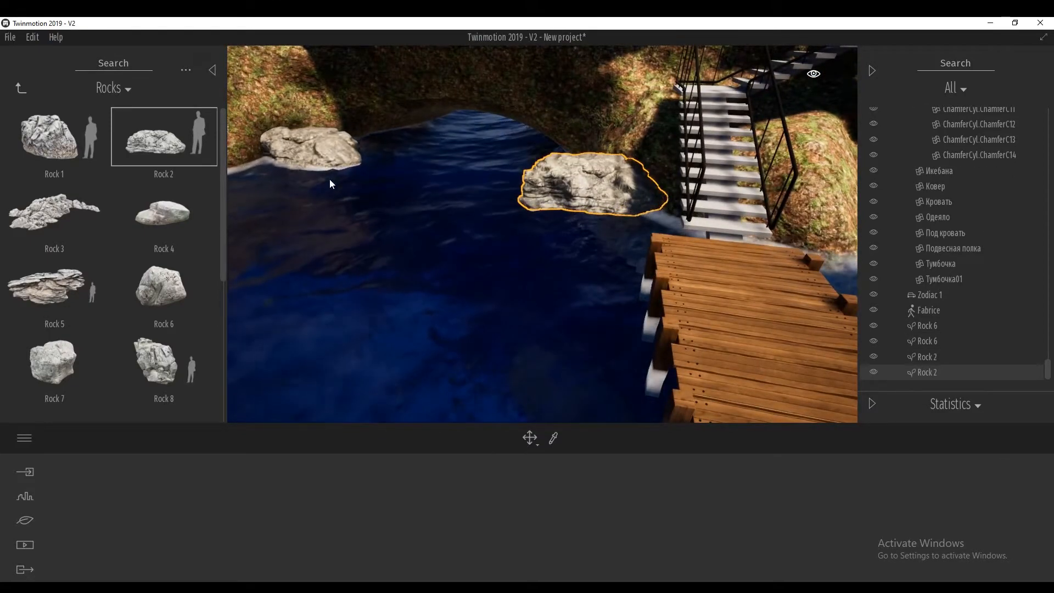
click(314, 160)
right_drag(319, 184, 325, 182)
Step: Place two Rock 5 formations next to each other along the shoreline across the cove from the pier
click(44, 204)
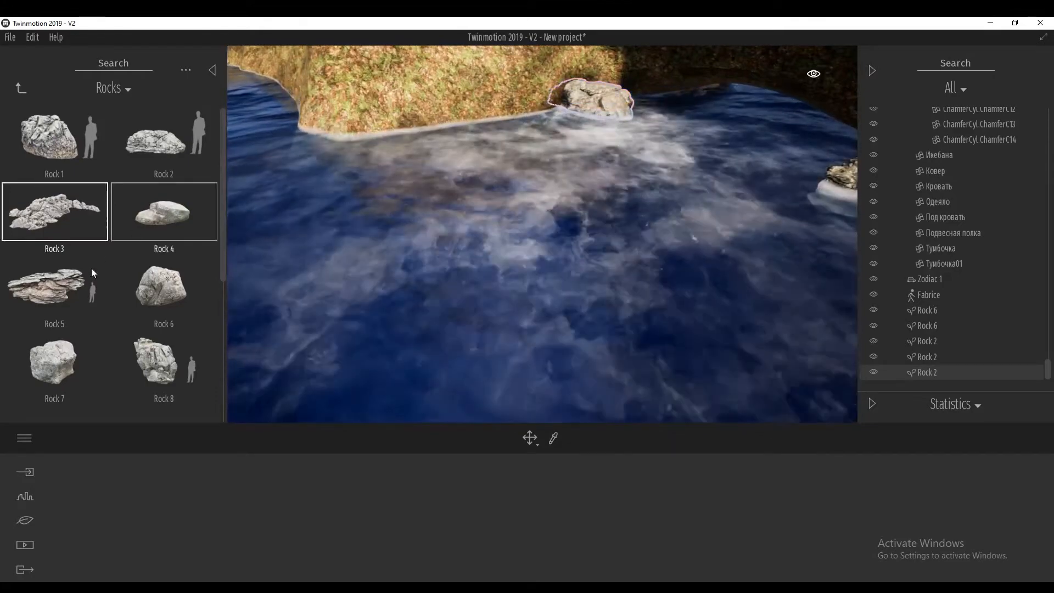
click(62, 282)
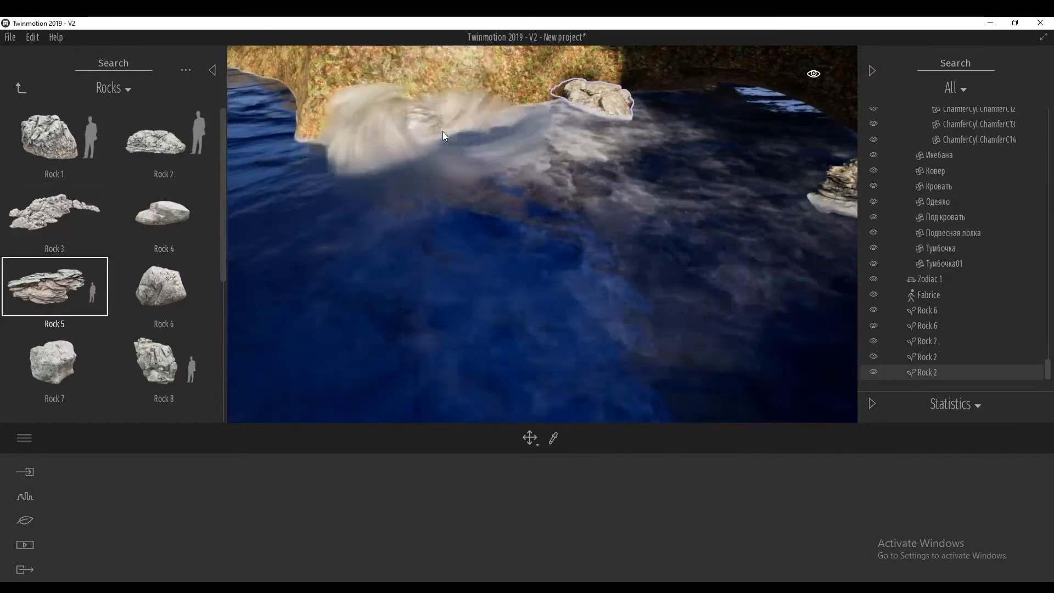
click(445, 131)
right_drag(445, 131, 401, 112)
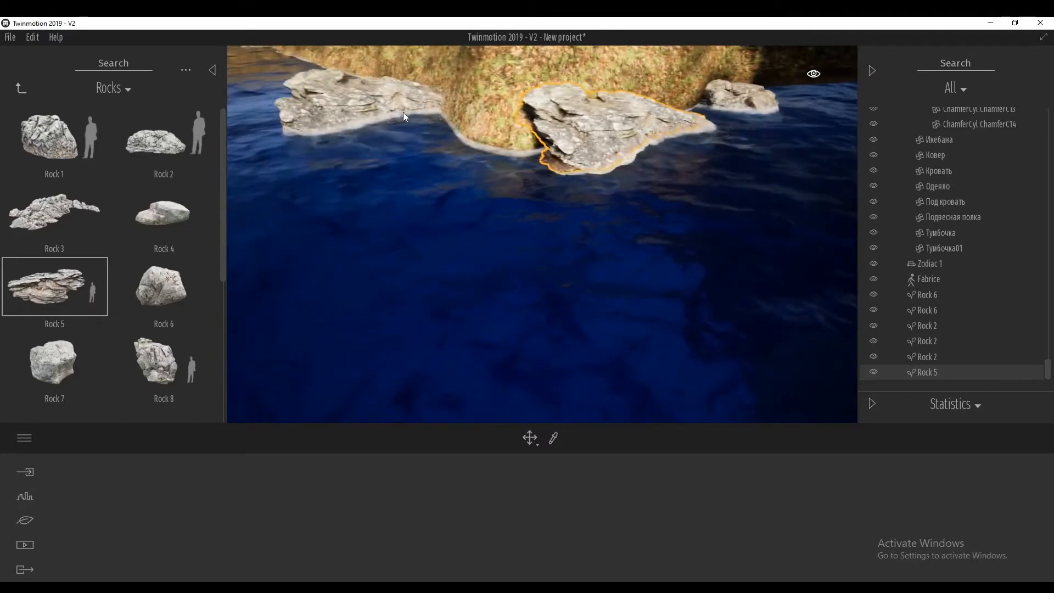
click(440, 128)
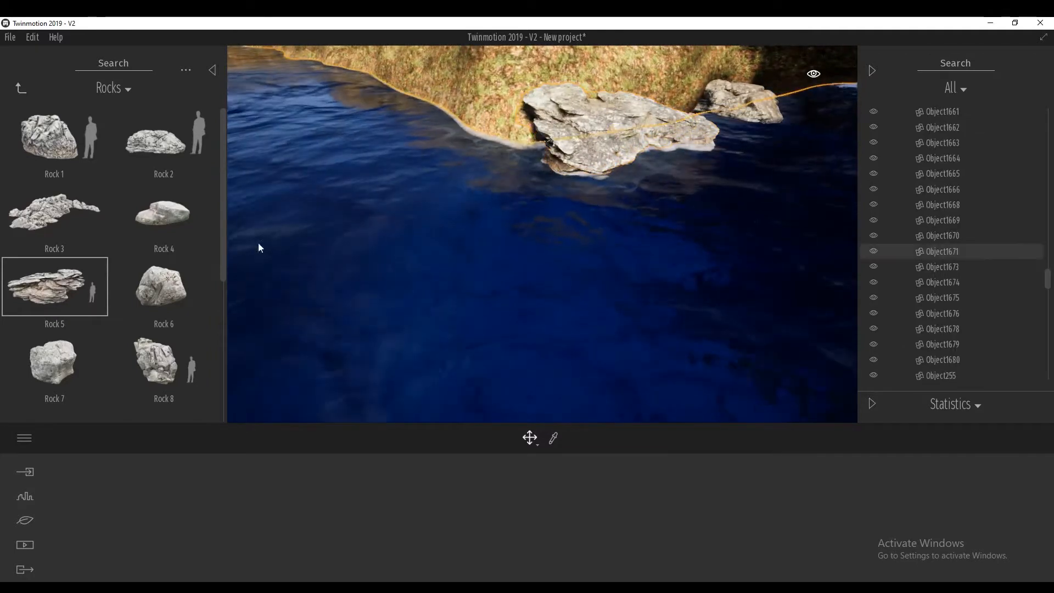
click(88, 285)
click(465, 131)
right_drag(467, 131, 456, 136)
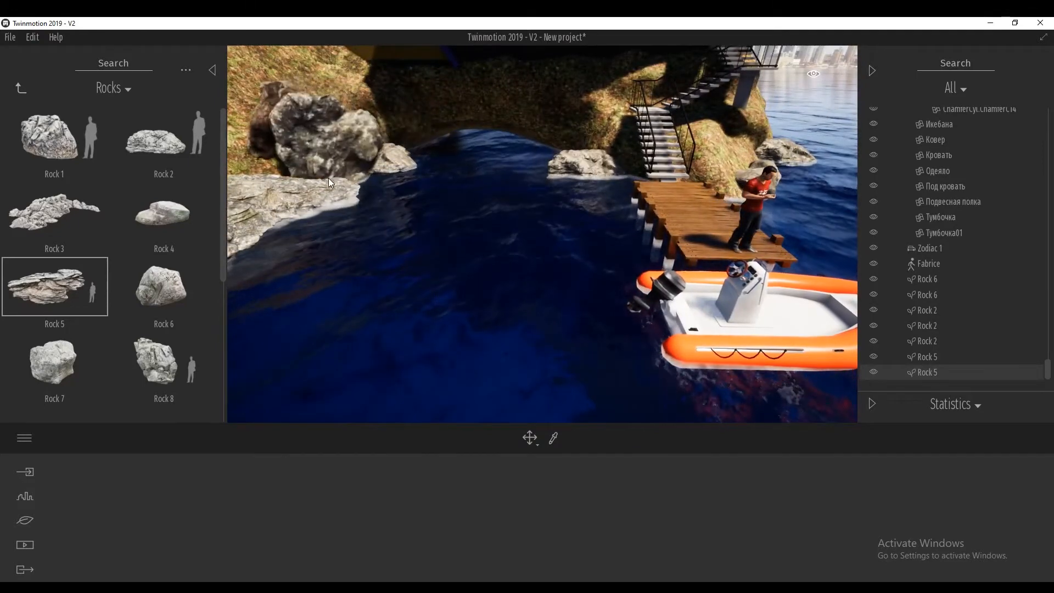
Step: Place two more Rock 5 formations along the waterline below the house, on the side away from the pier
key(d)
right_drag(285, 201, 531, 192)
click(533, 122)
key(d)
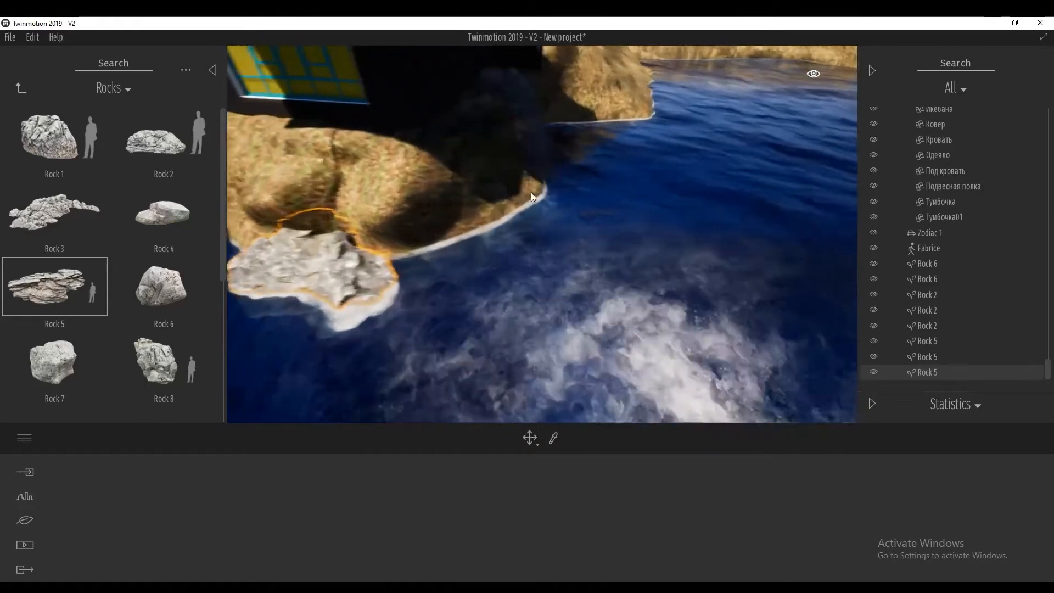
click(490, 228)
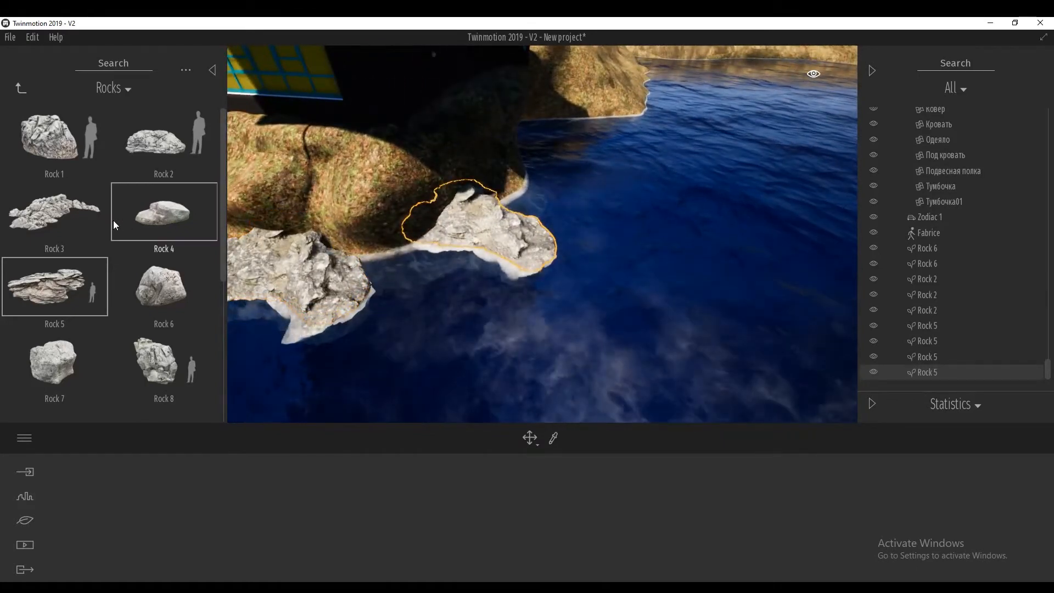
Step: Add two Rock 6 boulders around the Rock 5 formation below the house, one in the gap and one behind it
click(148, 212)
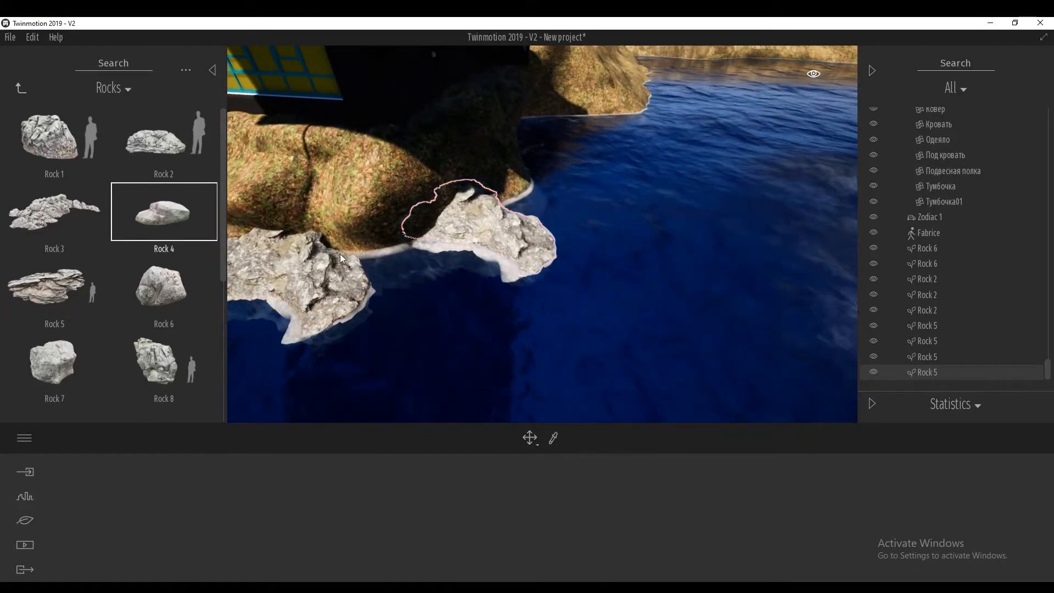
click(176, 279)
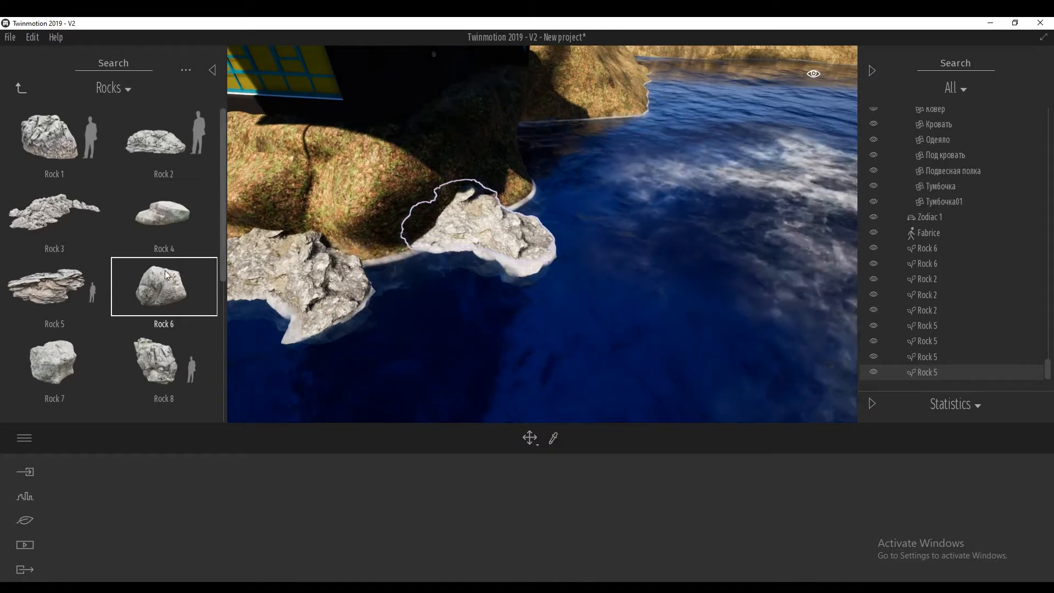
click(367, 253)
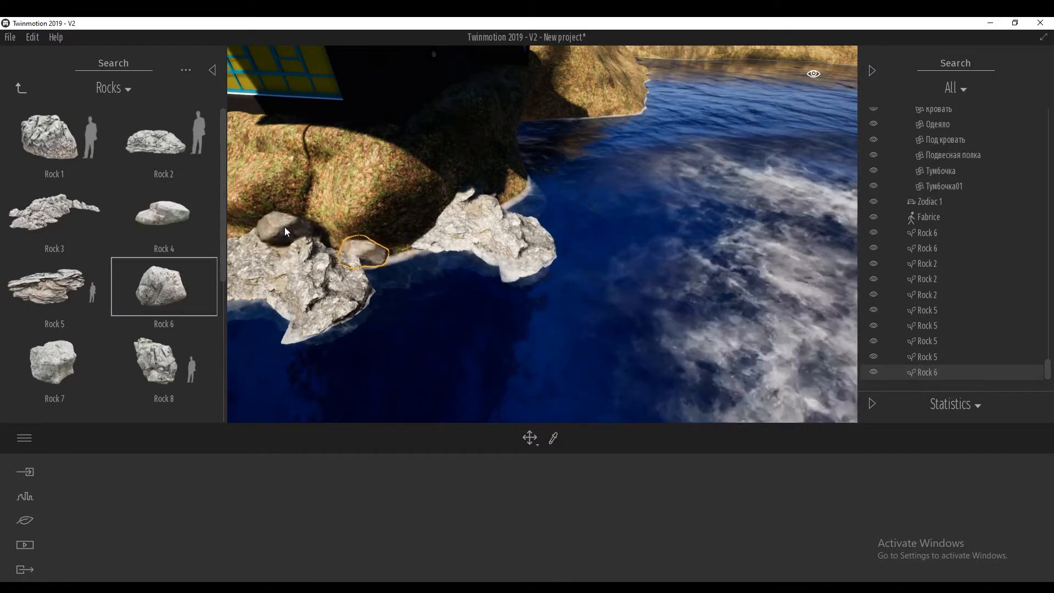
click(285, 226)
Step: Add two Rock 7 boulders to the same cluster, one at its pier-side end and one against the slope behind it
key(a)
click(65, 373)
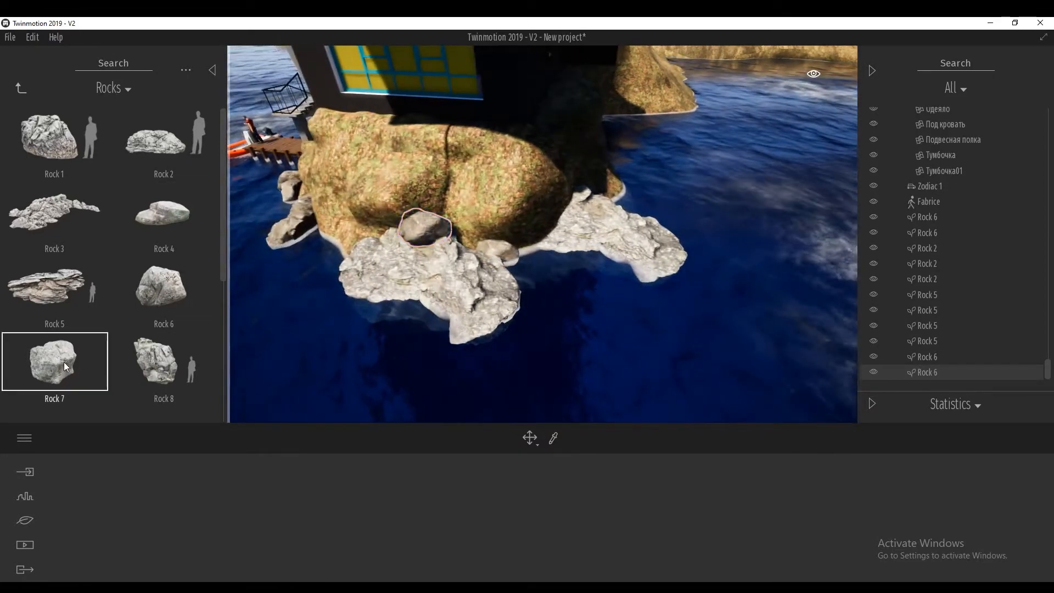
click(361, 250)
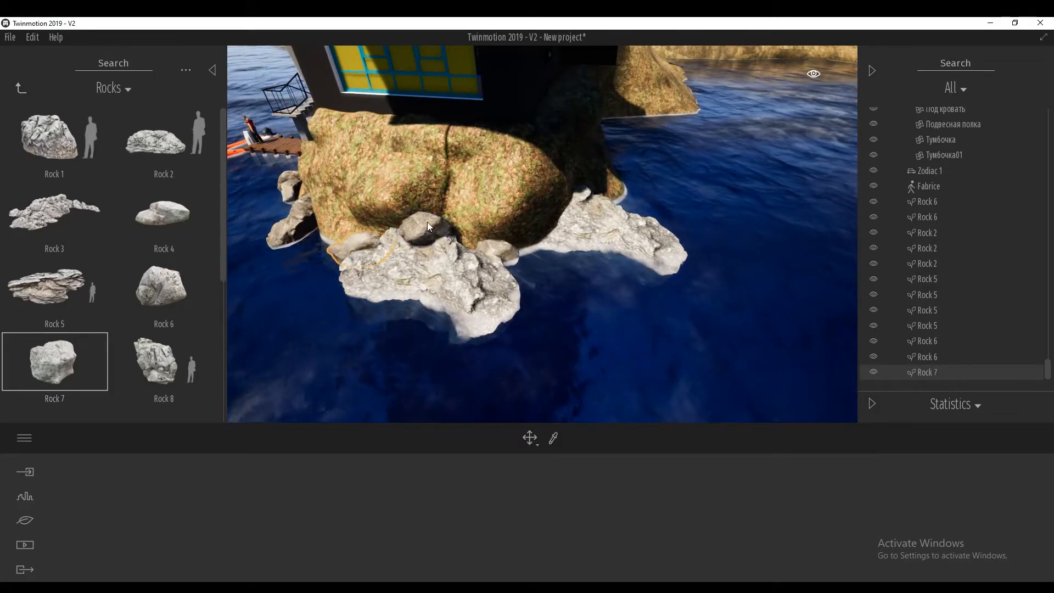
click(442, 203)
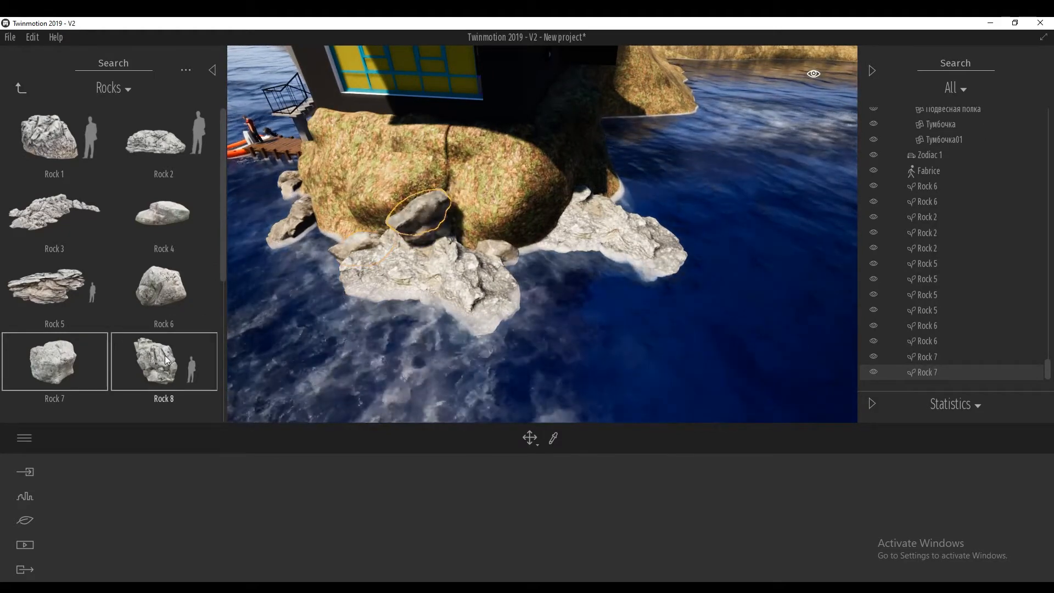
Step: Place three Rock 8 boulders: in the rock cluster below the house, on the opposite shore and at the cove's inner waterline
click(173, 353)
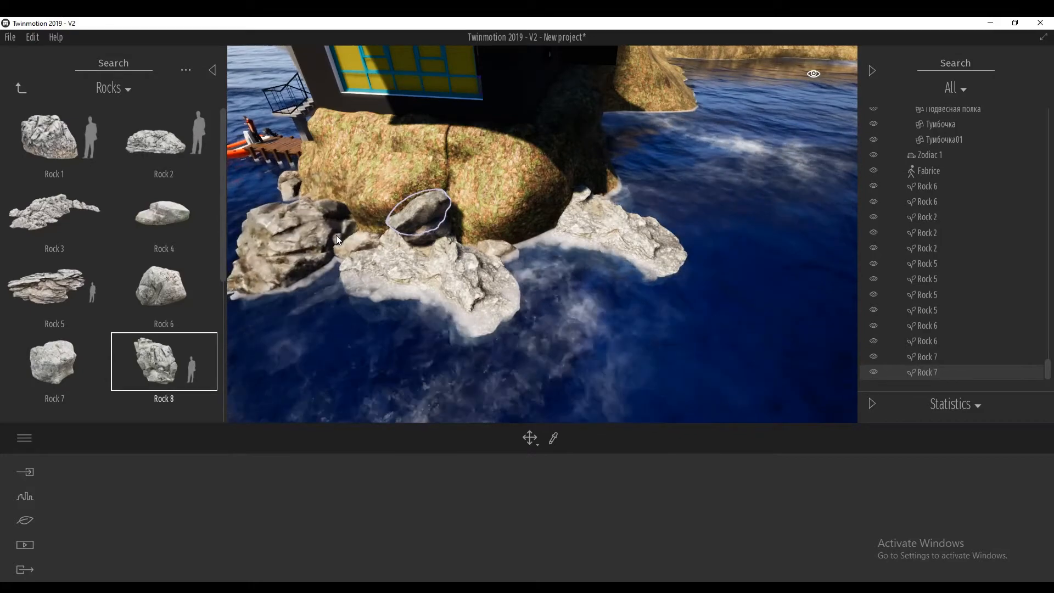
click(336, 235)
shift+middle_drag(336, 235, 383, 238)
key(a)
right_drag(384, 237, 475, 211)
scroll(384, 237, down, 3)
click(481, 198)
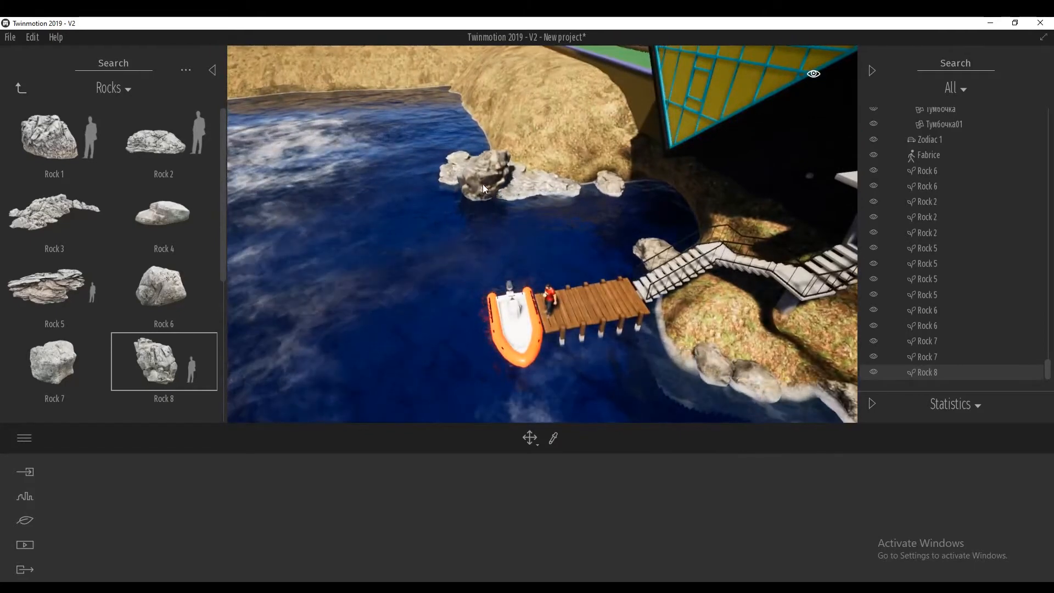
click(649, 195)
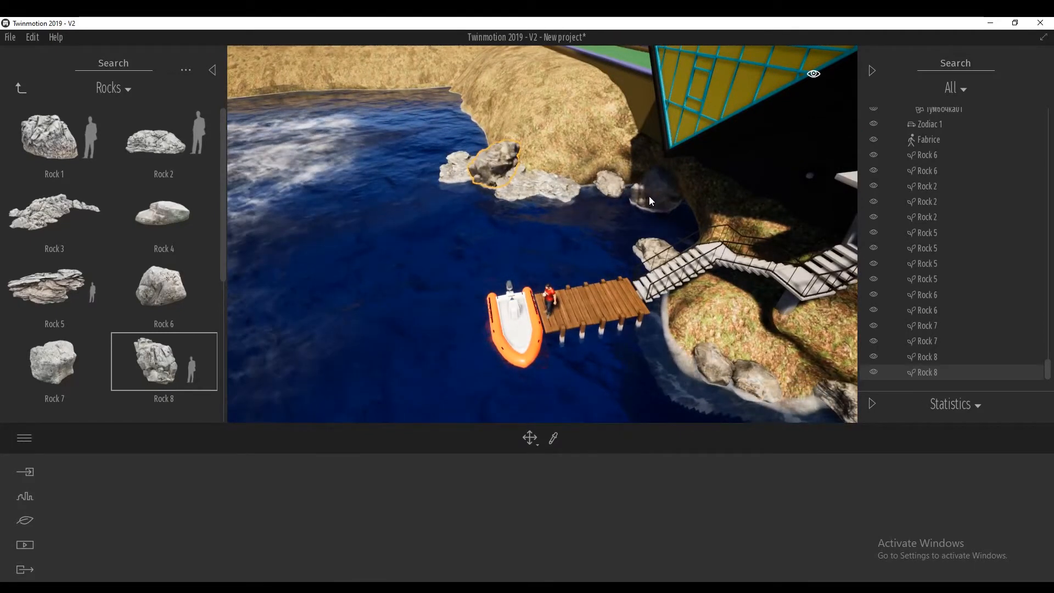
Step: Place two Rock 2 rocks on the slope above the rock group across the cove from the pier
click(156, 146)
click(529, 149)
click(526, 143)
right_drag(618, 187, 296, 246)
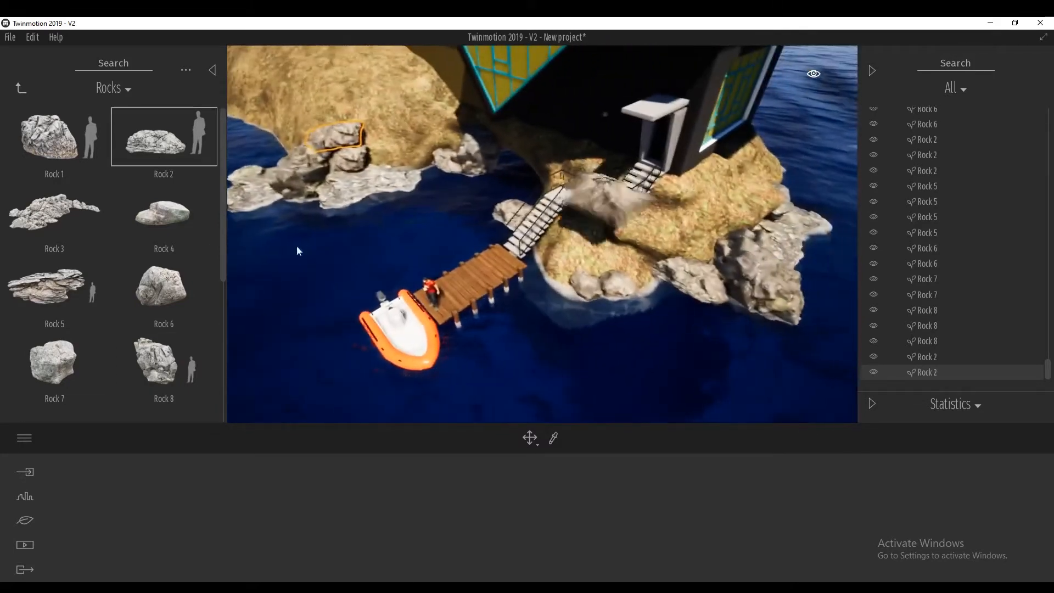
Step: Place a Rock 1 boulder on the shore beside the pier and a Rock 5 formation in the water in front of it
click(54, 145)
click(564, 285)
click(88, 288)
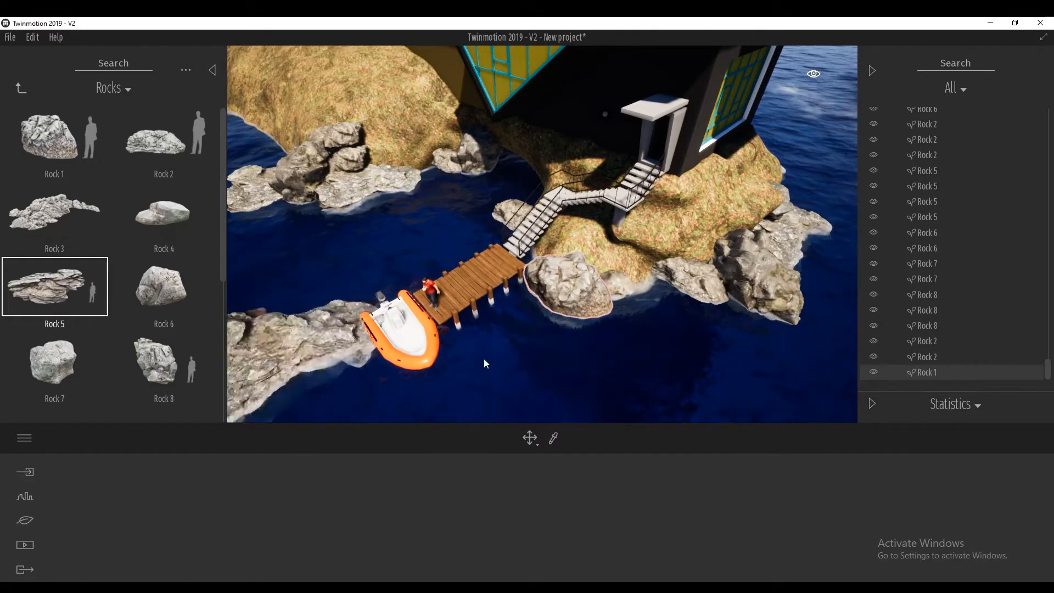
click(584, 348)
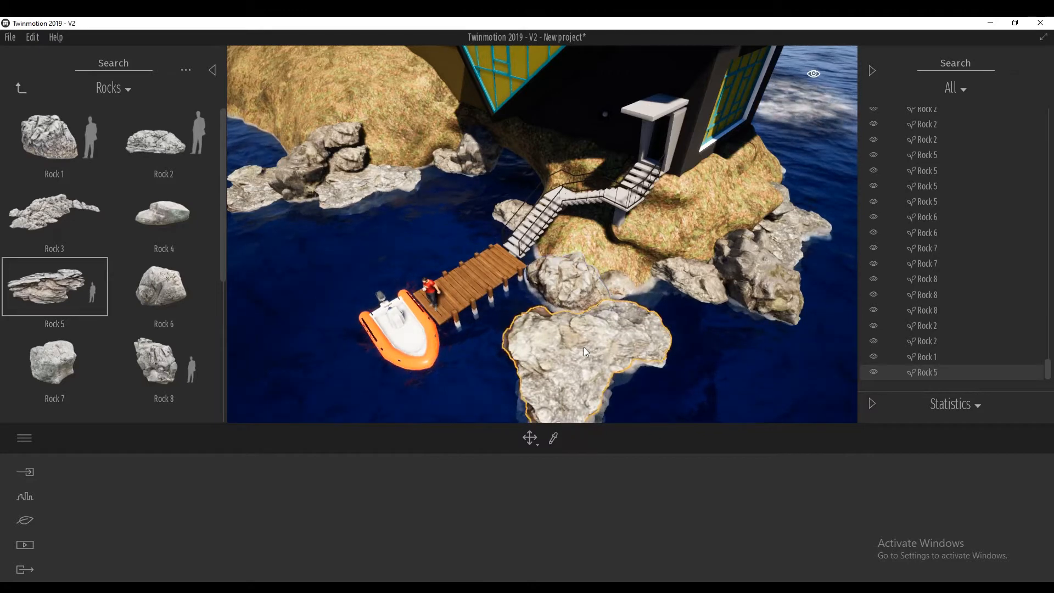
Step: Move the new Rock 5 formation up against the Rock 1 boulder and sink it partly into the water
drag(586, 334, 521, 327)
drag(590, 290, 587, 303)
key(q)
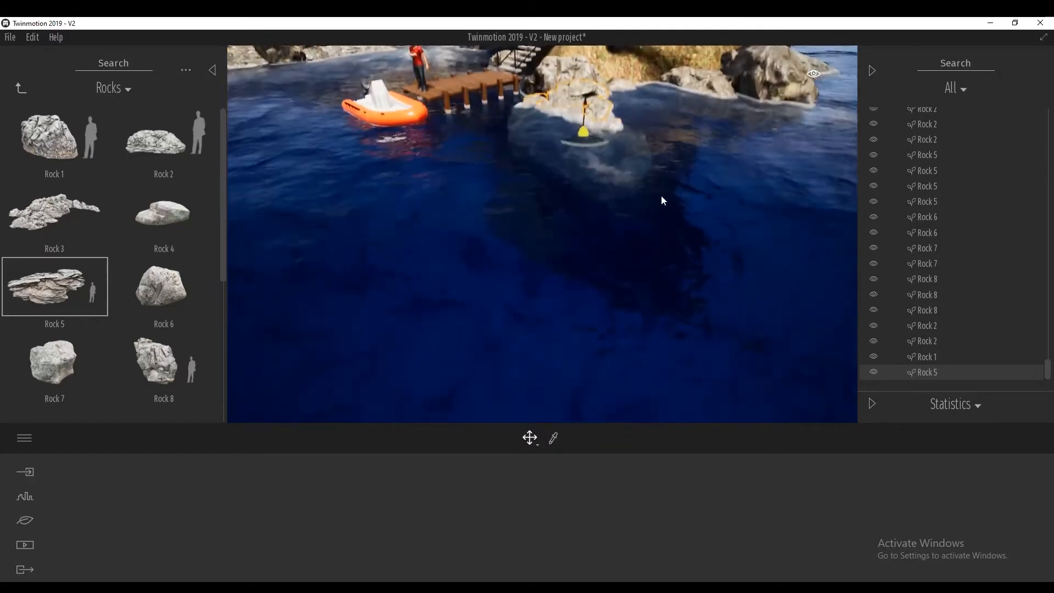
key(e)
key(w)
key(s)
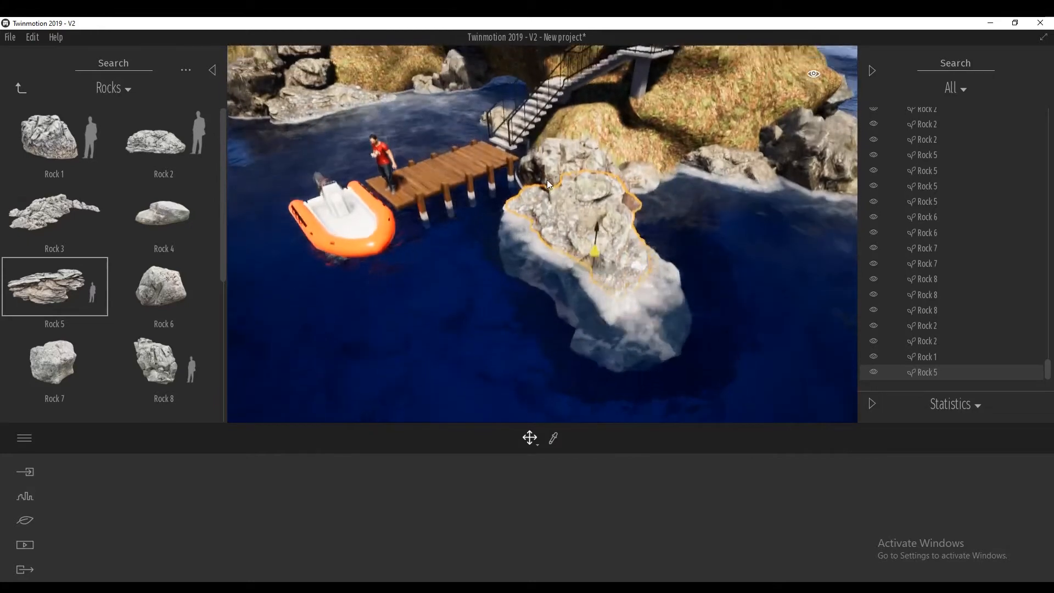
Step: Lower the Rock 1 boulder beside the pier and the shoreline rock further along the bank so they sit at the waterline
click(547, 170)
drag(566, 156, 568, 167)
click(676, 175)
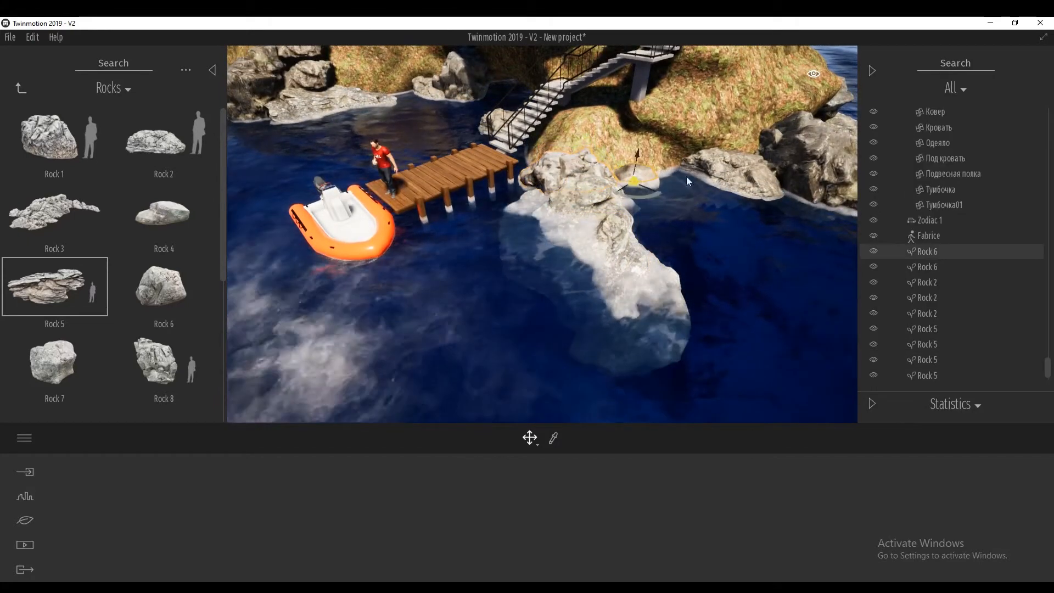
drag(742, 147, 740, 152)
key(d)
Step: Lower the large Rock 8 boulder and the adjoining Rock 5 formation below the house further into the water
click(687, 169)
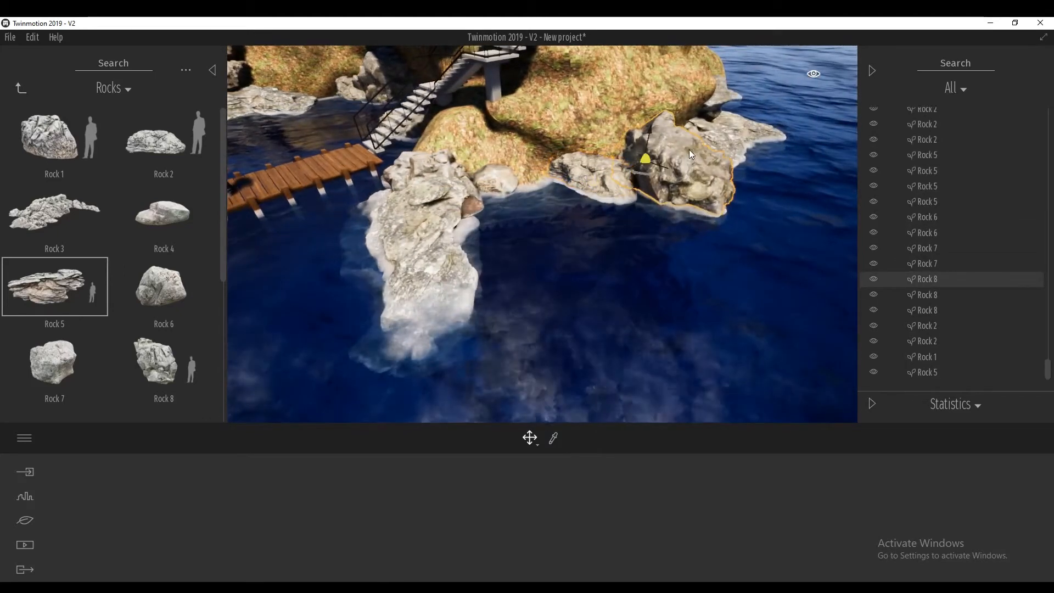
drag(652, 130, 648, 149)
key(d)
right_drag(631, 148, 613, 149)
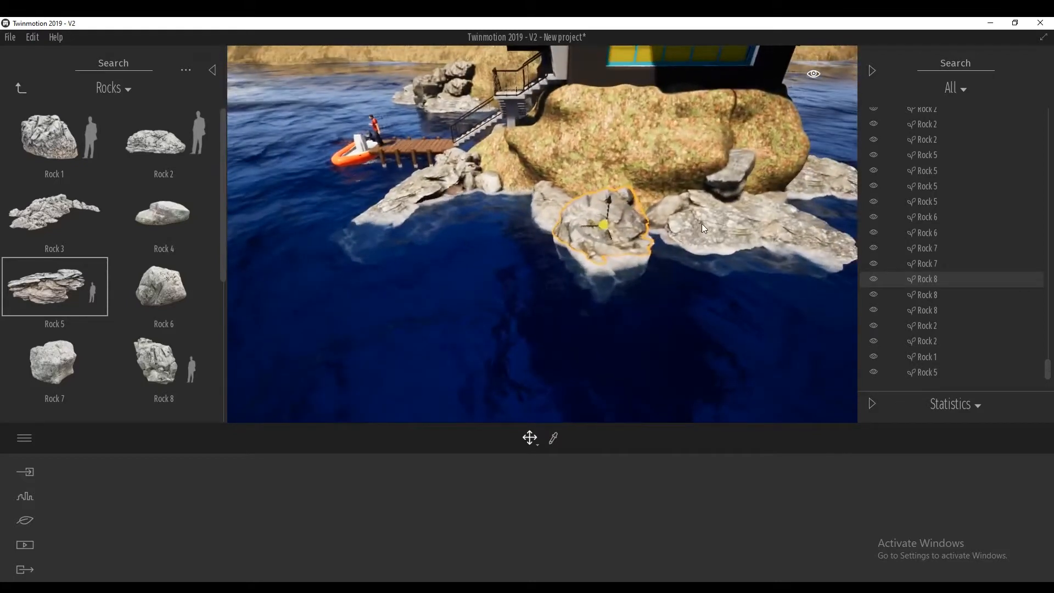
click(703, 223)
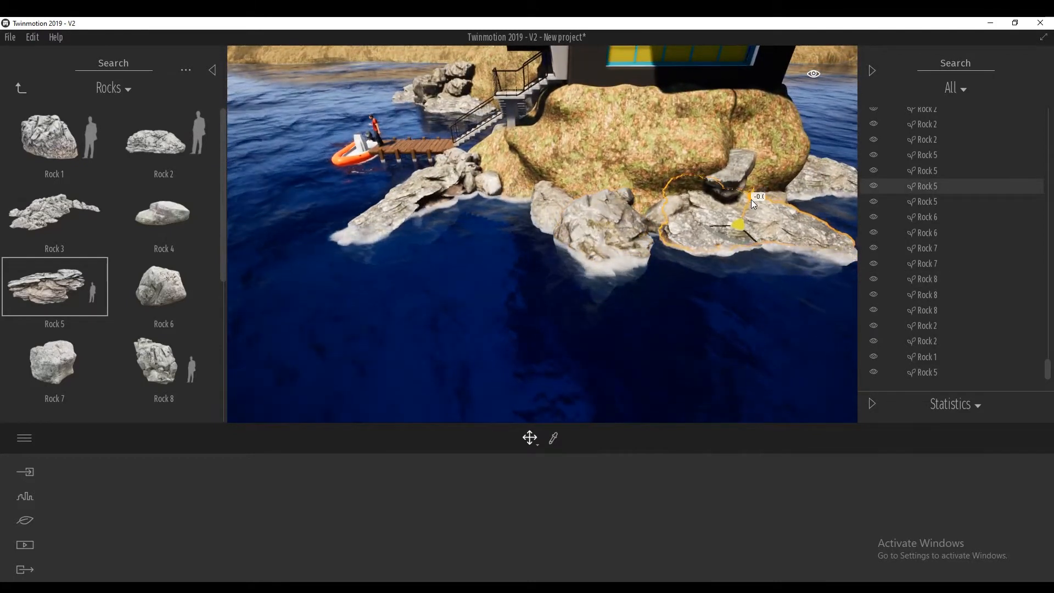
Step: Adjust the heights of the remaining shoreline rocks next to the Rock 8 boulder and around the headland
click(654, 216)
drag(668, 203, 665, 195)
key(d)
right_drag(647, 189, 492, 163)
click(459, 178)
mouse_move(454, 162)
mouse_down()
mouse_move(446, 143)
mouse_move(450, 167)
mouse_up()
Step: Place Rock 1 boulders among the rocks on the shore across the cove and beside the stairs
key(a)
right_drag(459, 165, 541, 129)
key(w)
key(a)
key(w)
drag(55, 154, 324, 254)
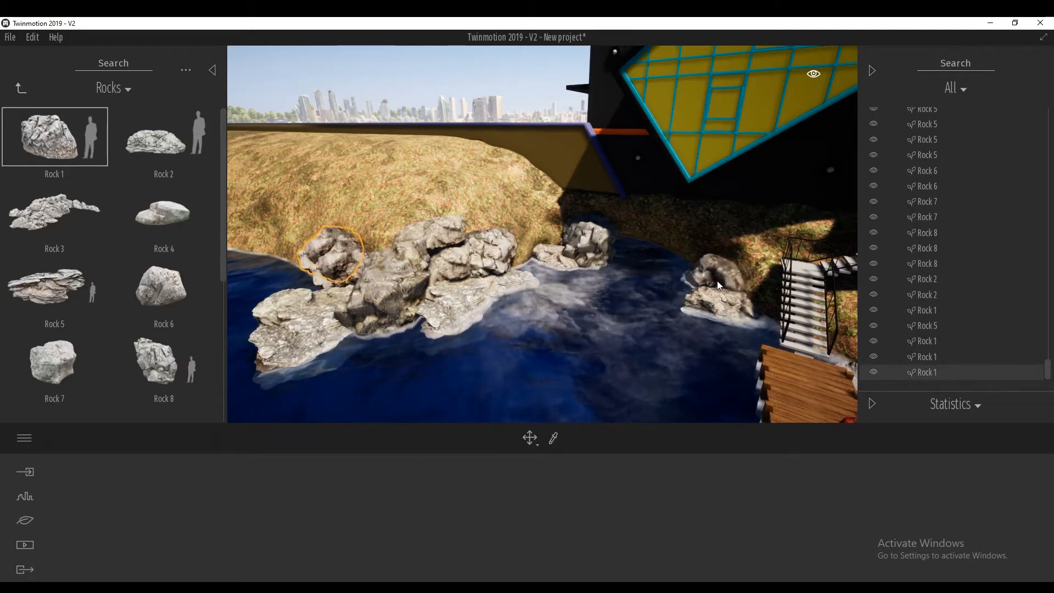
Step: Place three Rock 2 rocks among the boulders along the shore across the cove from the pier
click(163, 138)
click(552, 229)
click(525, 255)
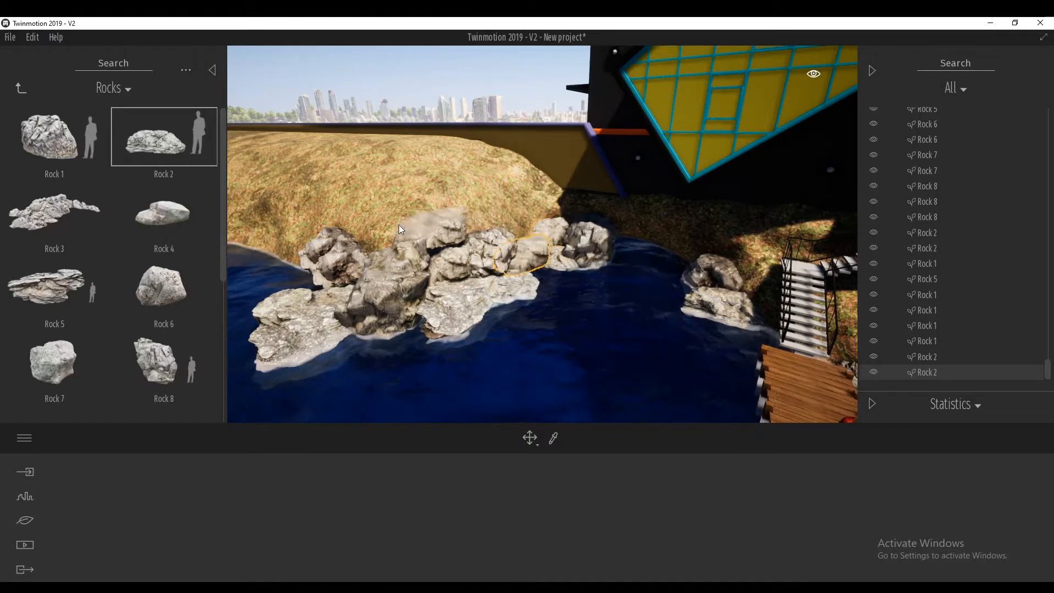
click(316, 262)
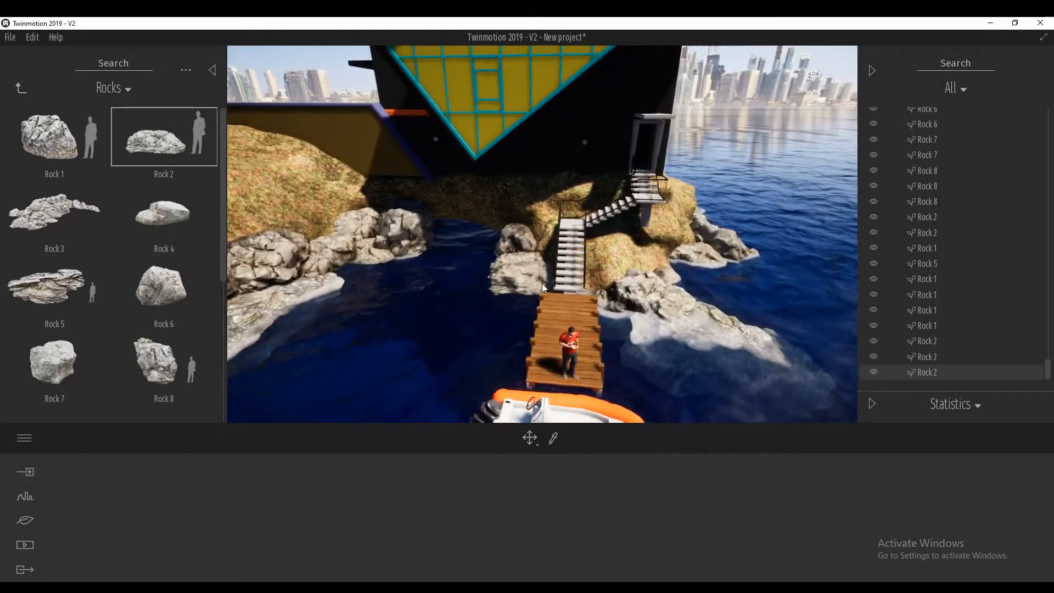
Step: Place three more Rock 2 rocks: at the foot of the stairs, on the bank beyond them and at the cove's inner end
click(546, 284)
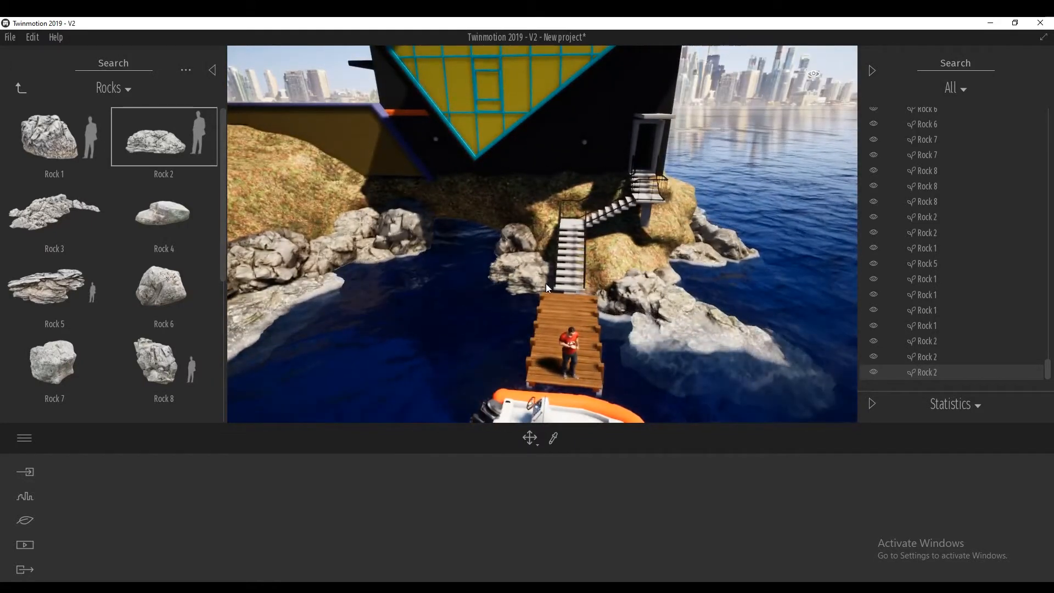
click(661, 260)
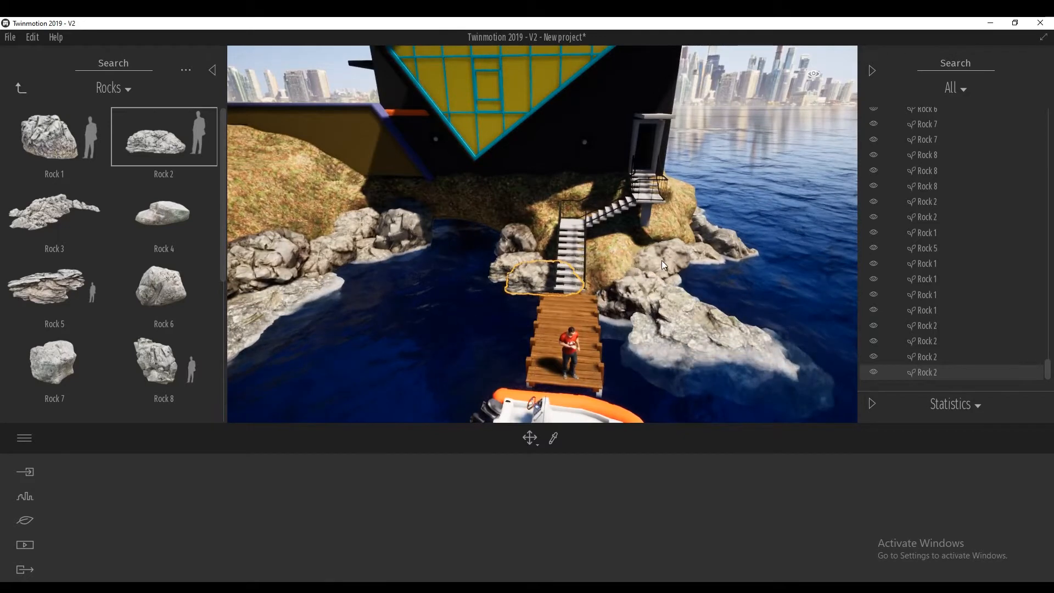
click(496, 223)
Step: Set the time of day to 16:35
click(815, 75)
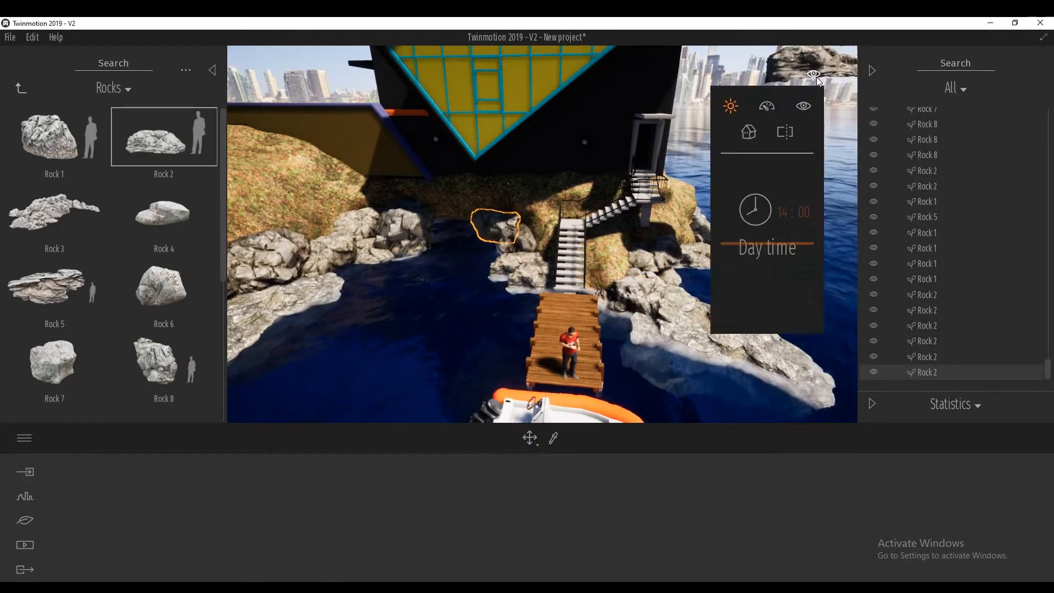
click(815, 75)
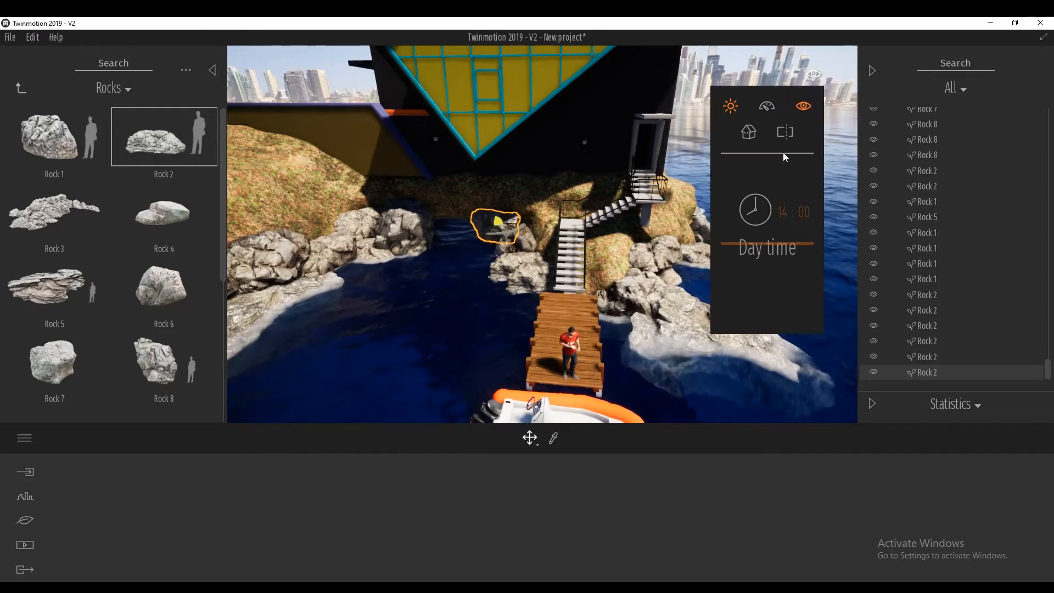
drag(727, 235, 732, 259)
Step: Place three Rock 3 outcrops on the grassy slope above the rock group across the cove
right_drag(659, 222, 610, 165)
click(48, 209)
click(328, 293)
right_drag(268, 299, 502, 220)
scroll(506, 223, up, 3)
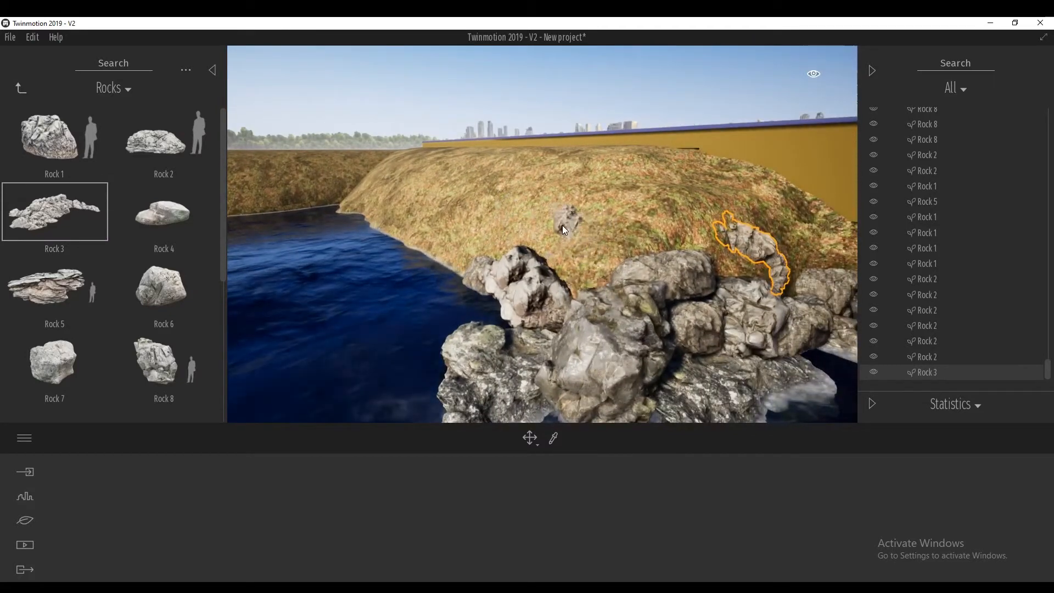
click(563, 226)
click(491, 236)
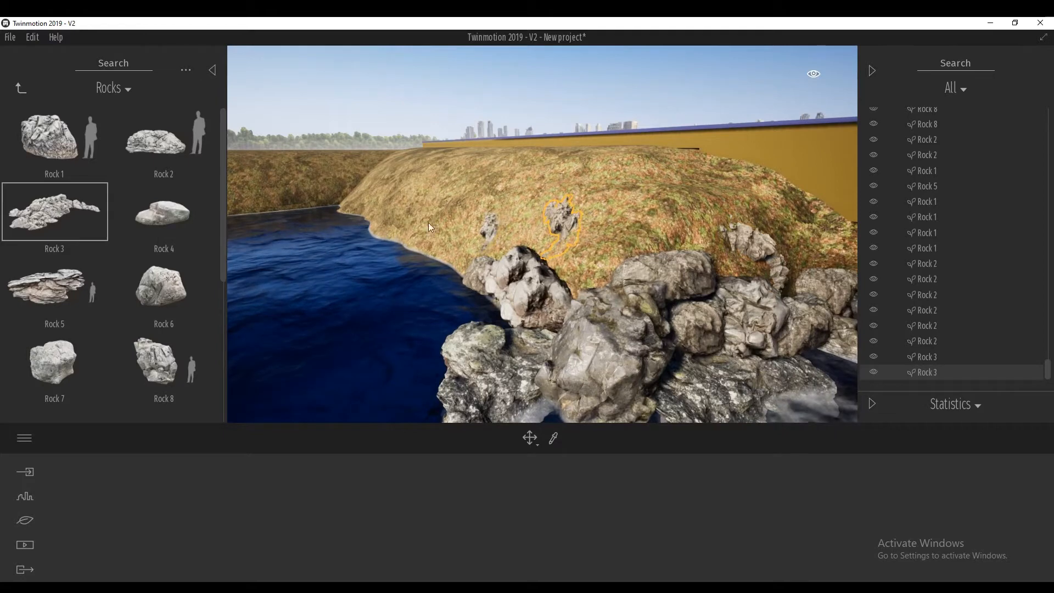
Step: Place six Rock 7 boulders among and just above the rock group across the cove
click(64, 356)
click(575, 286)
click(624, 255)
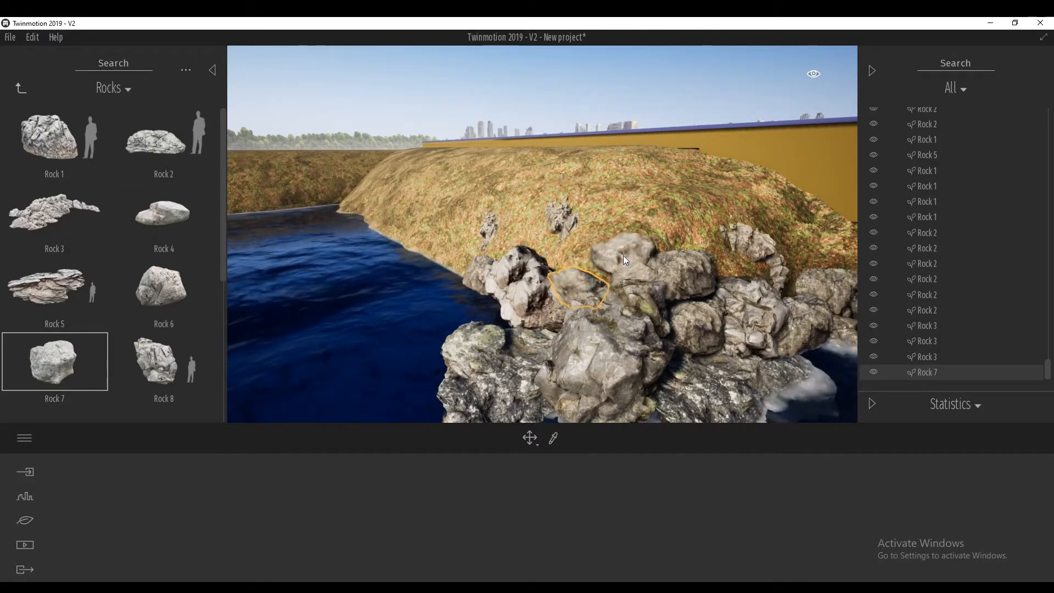
click(546, 229)
click(696, 232)
click(738, 264)
Step: Place a Rock 2 rock at the lower corner of the yellow wall and two Rock 4 stones next to it
right_drag(739, 264, 698, 272)
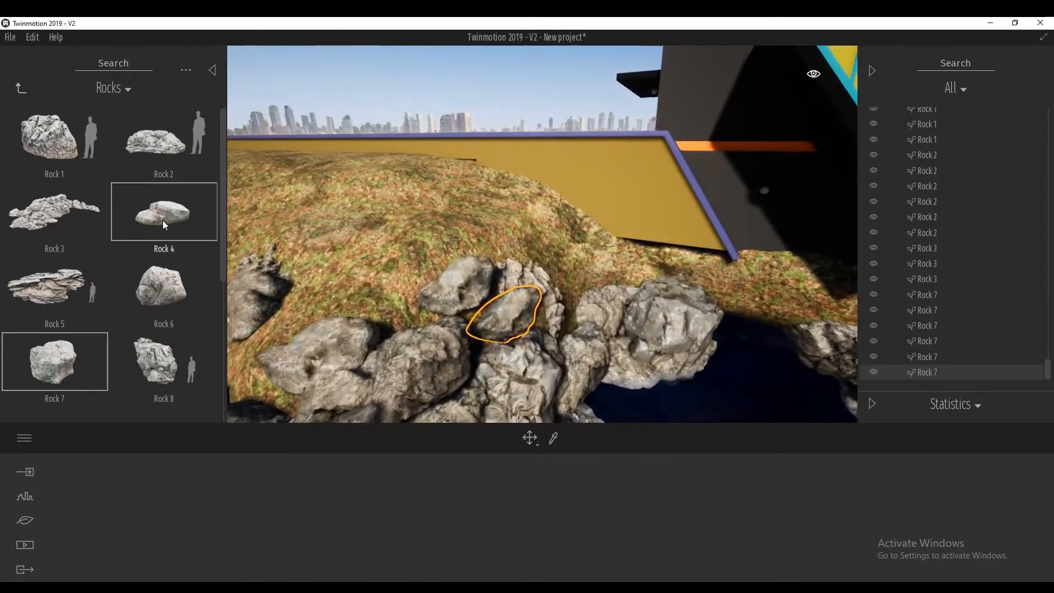
click(151, 146)
drag(601, 286, 688, 258)
drag(176, 213, 634, 262)
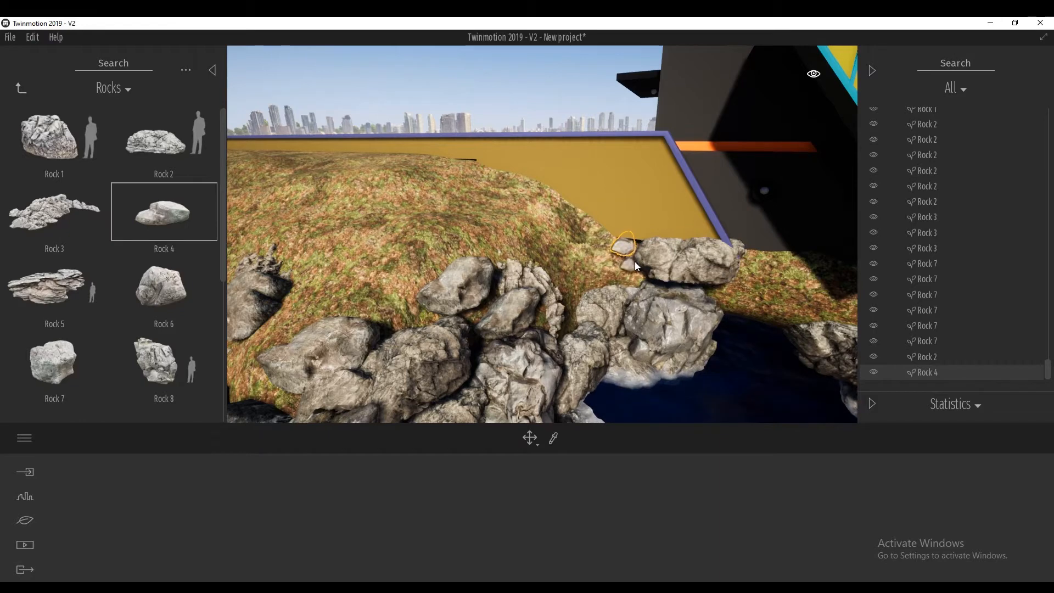
Step: Place Rock 6 boulders on both sides of the yellow wall's lower corner and along the head of the cove
drag(212, 282, 606, 236)
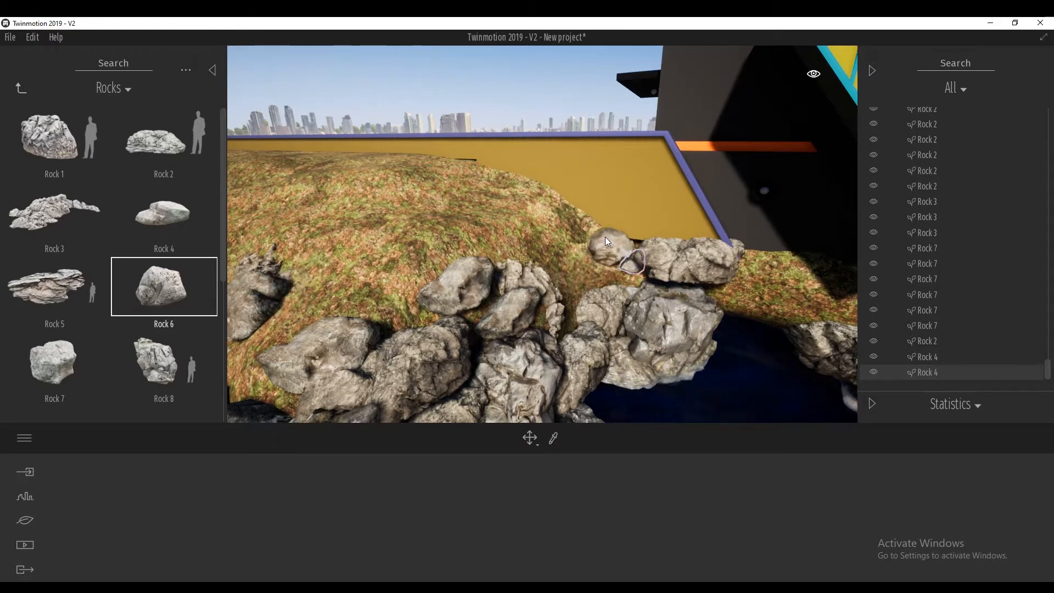
click(769, 268)
right_drag(769, 268, 599, 256)
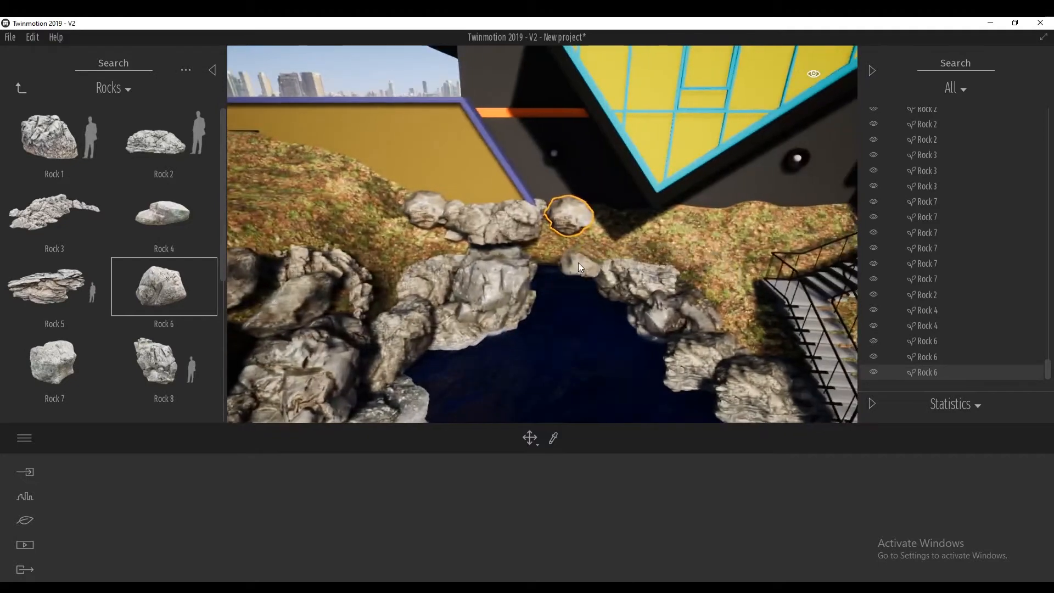
click(563, 263)
click(530, 248)
Step: Add more Rock 6 boulders on the banks of the cove towards the stairs
drag(531, 253, 407, 261)
click(695, 275)
click(732, 236)
Step: Scatter Rock 4 stones over the grassy slope below the house's seaward window
key(d)
key(s)
key(d)
right_drag(747, 241, 629, 241)
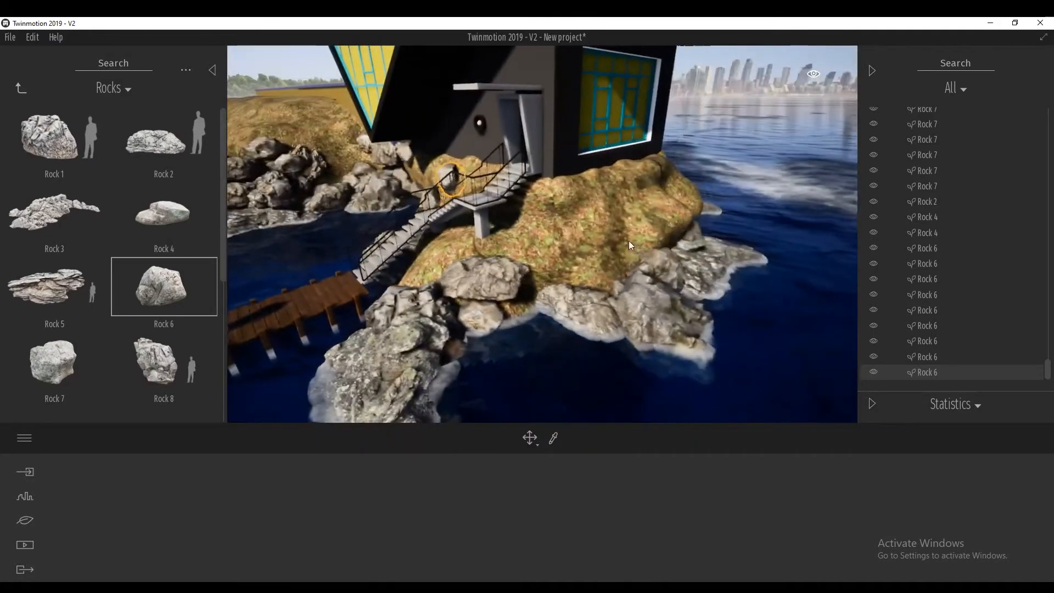
click(173, 215)
drag(173, 215, 591, 248)
click(575, 233)
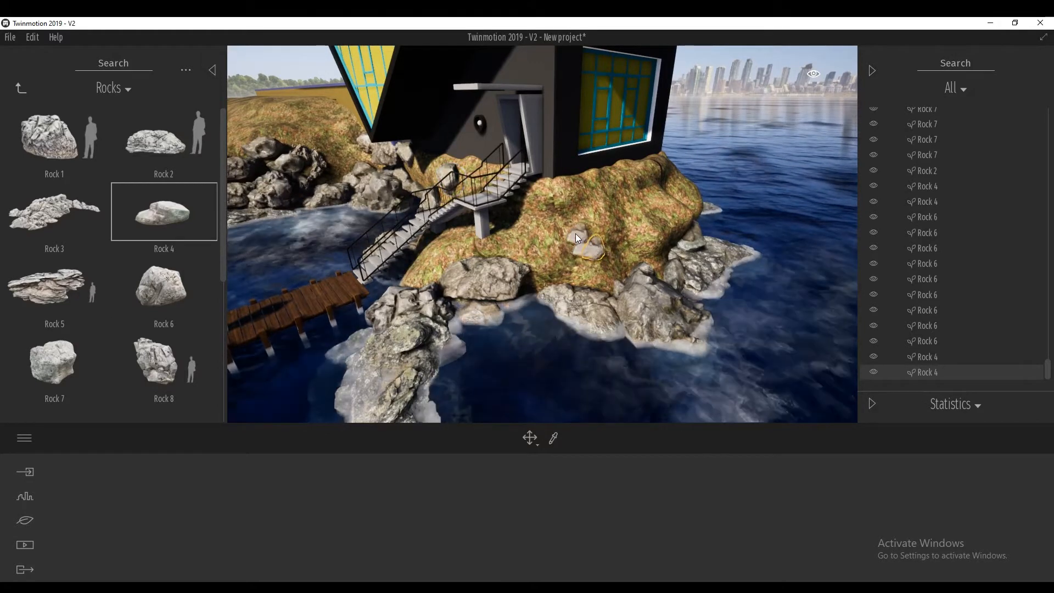
click(616, 231)
click(625, 215)
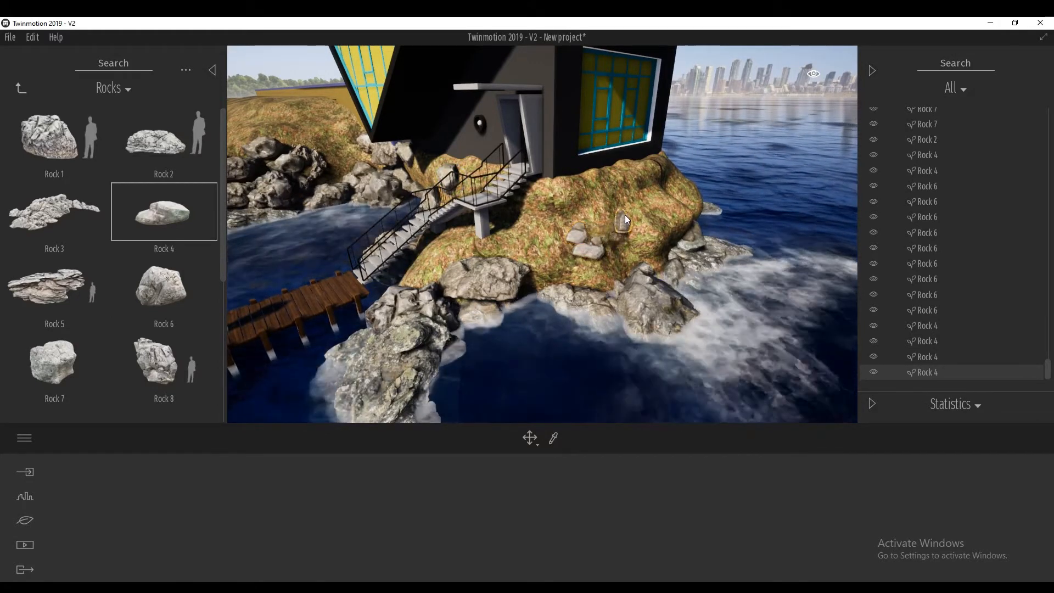
click(581, 213)
Step: Place Rock 6 boulders between the Rock 4 stones on the slope below the house's seaward window
mouse_move(194, 284)
mouse_down()
mouse_move(556, 217)
mouse_move(558, 226)
mouse_up()
click(559, 233)
shift+middle_drag(522, 224, 541, 223)
click(565, 200)
click(570, 209)
click(478, 245)
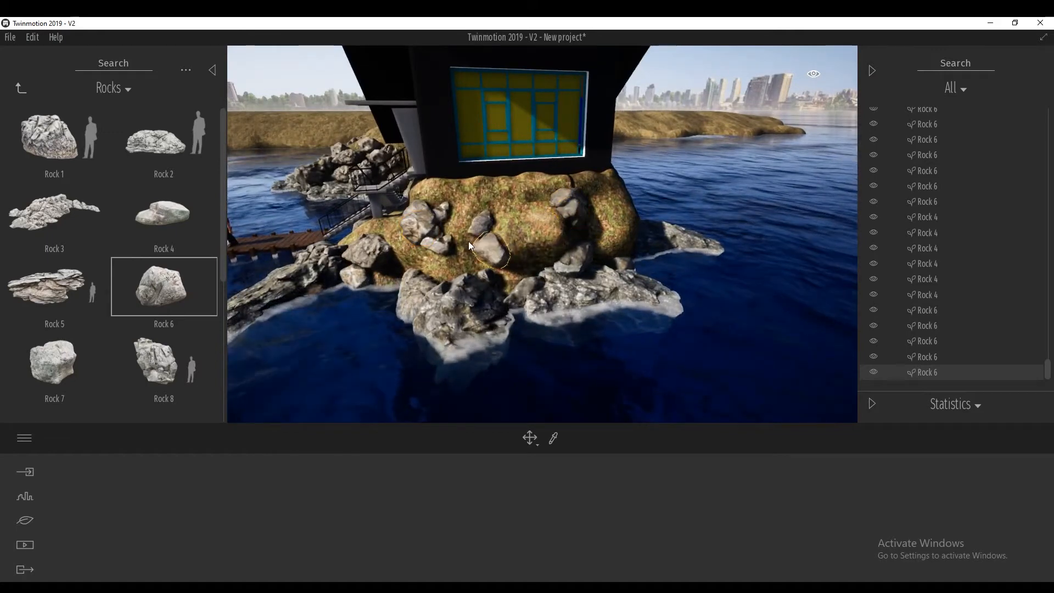
click(461, 238)
Step: Move the time of day back to an earlier hour
mouse_move(499, 233)
shift+middle_down()
mouse_move(486, 231)
mouse_move(497, 232)
shift+middle_up()
key(d)
click(816, 75)
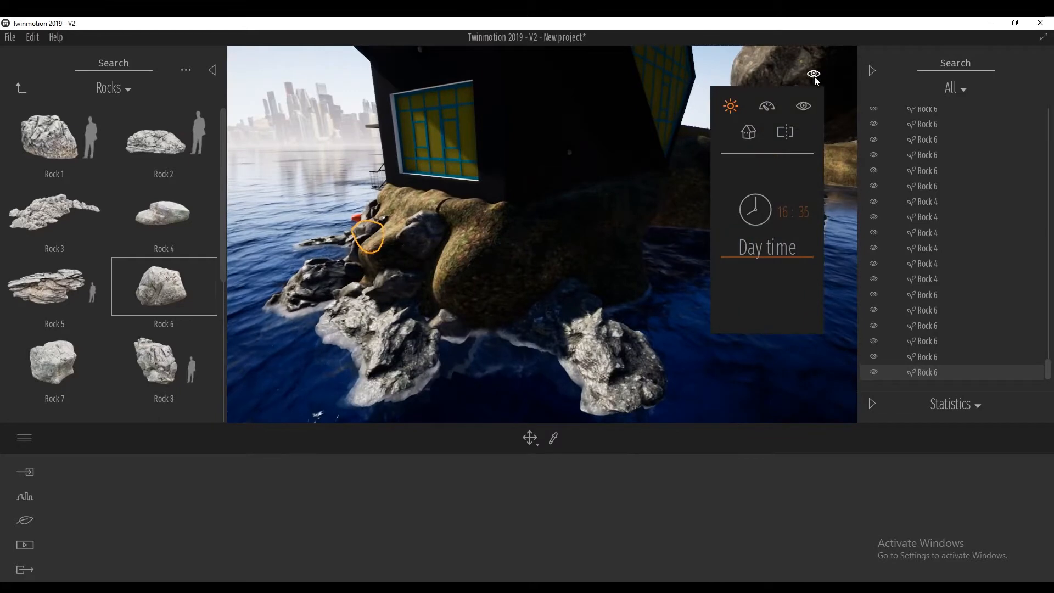
drag(728, 261, 734, 223)
Step: Place Rock 6 boulders along the waterline and on the slope at the back side of the house's headland
click(536, 281)
click(502, 292)
click(442, 298)
shift+middle_drag(443, 298, 512, 277)
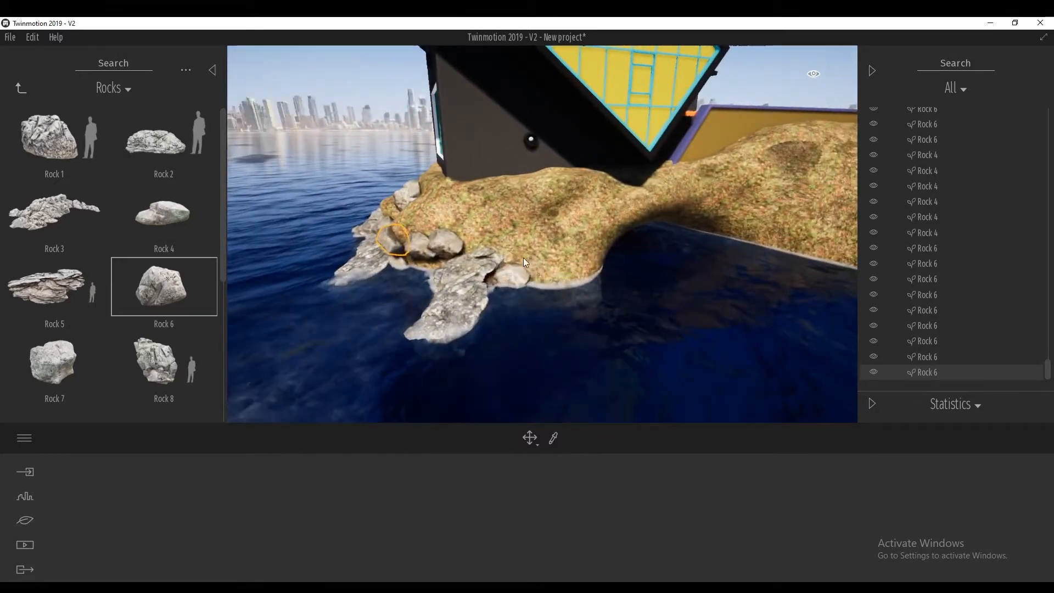
click(534, 228)
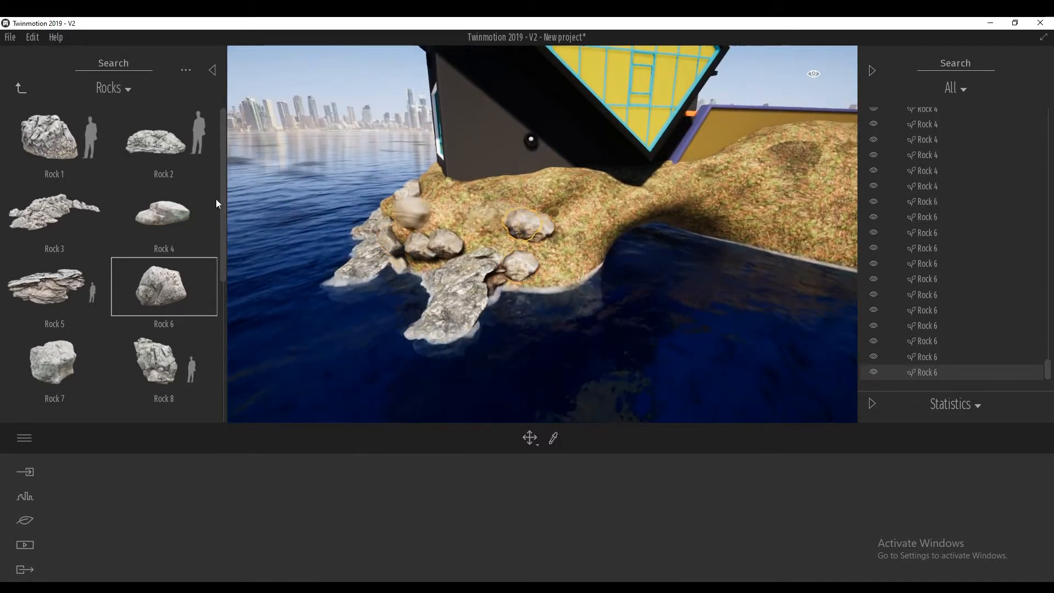
Step: Add Rock 4 stones around the Rock 6 boulders on the headland's back slope and a Rock 8 boulder at its waterline
click(176, 215)
click(502, 214)
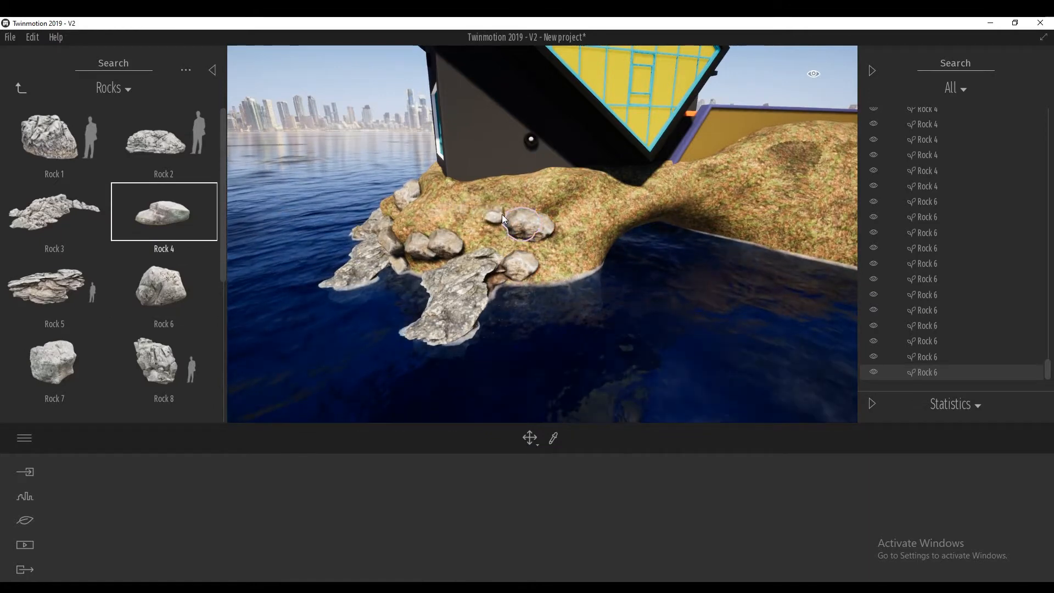
click(469, 246)
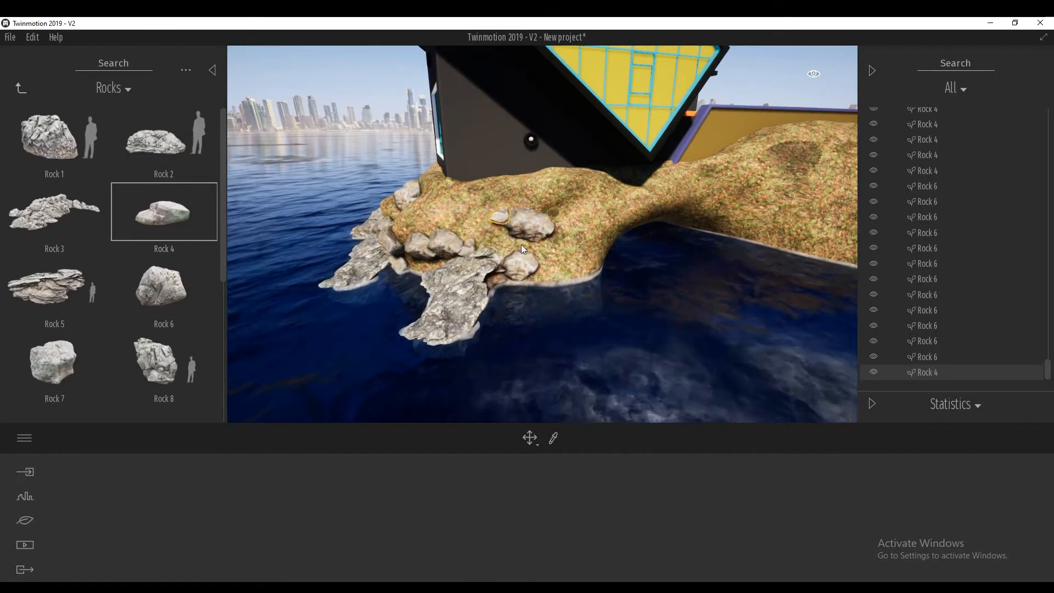
click(554, 212)
drag(161, 353, 568, 272)
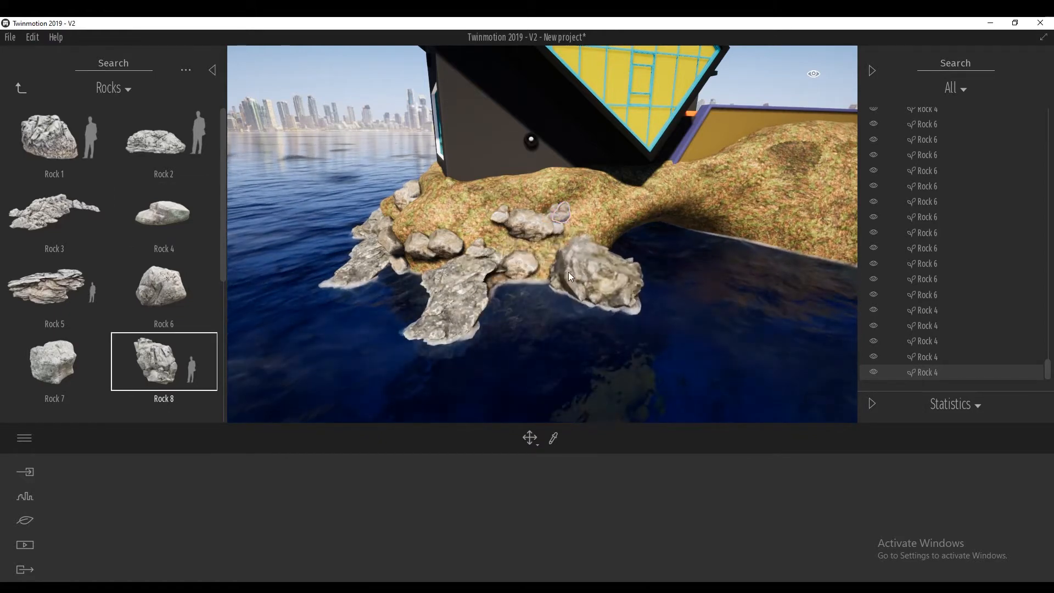
Step: Place four Rock 5 formations along the waterline of the bank behind the yellow wall and a Rock 8 boulder among them
drag(59, 290, 661, 215)
key(d)
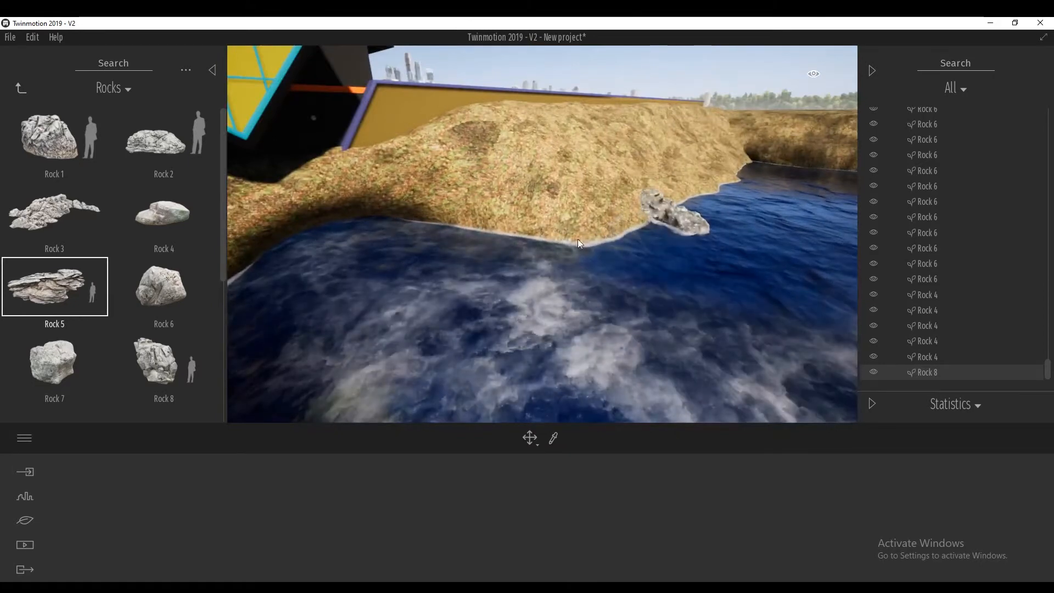
click(462, 238)
click(360, 221)
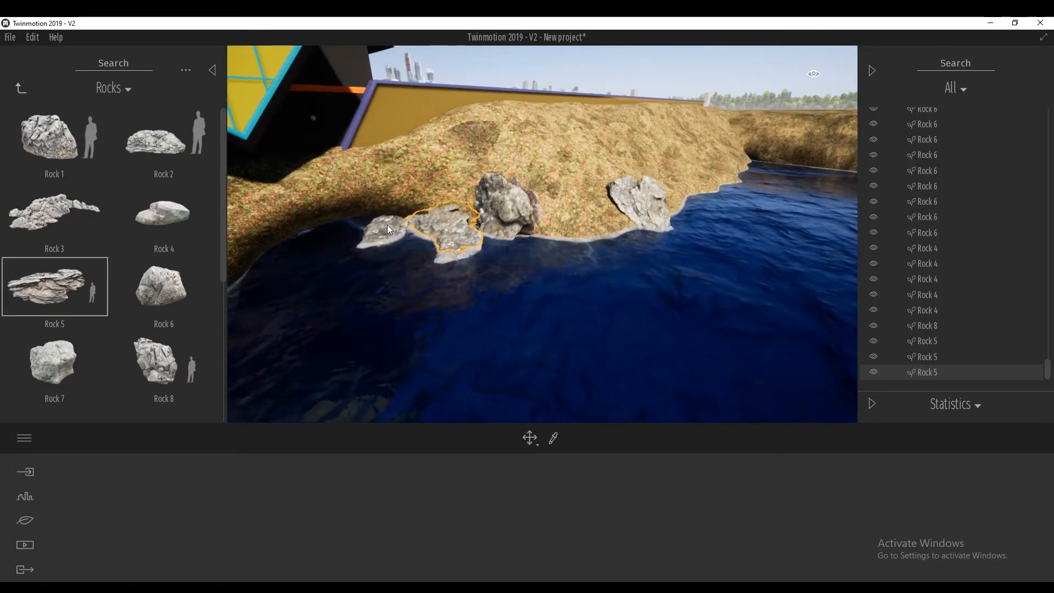
drag(144, 366, 753, 246)
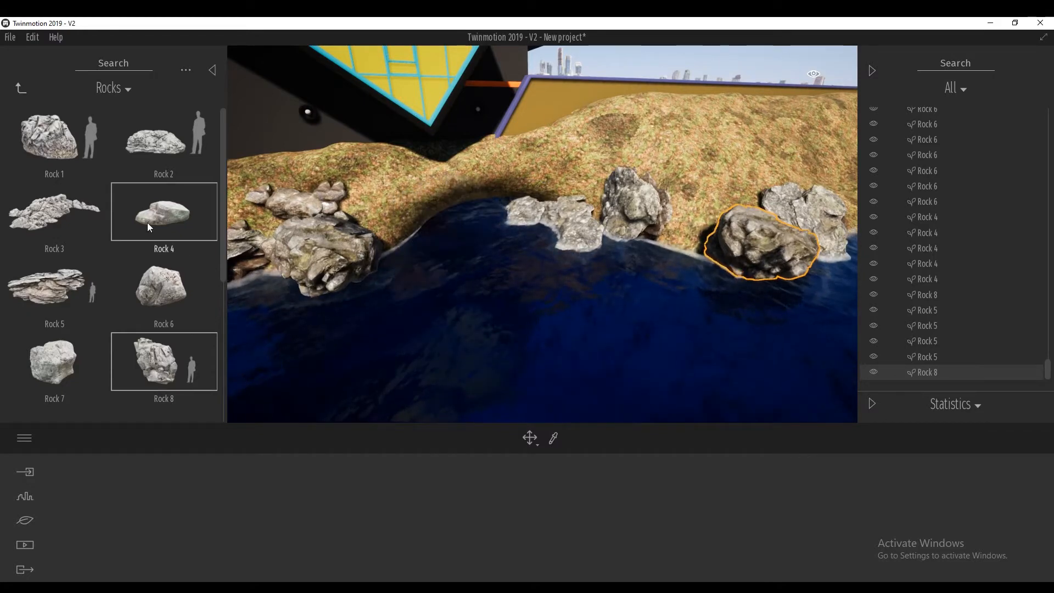
Step: Place five Rock 1 boulders along the waterline and among the existing rocks on the bank behind the yellow wall
drag(61, 148, 392, 243)
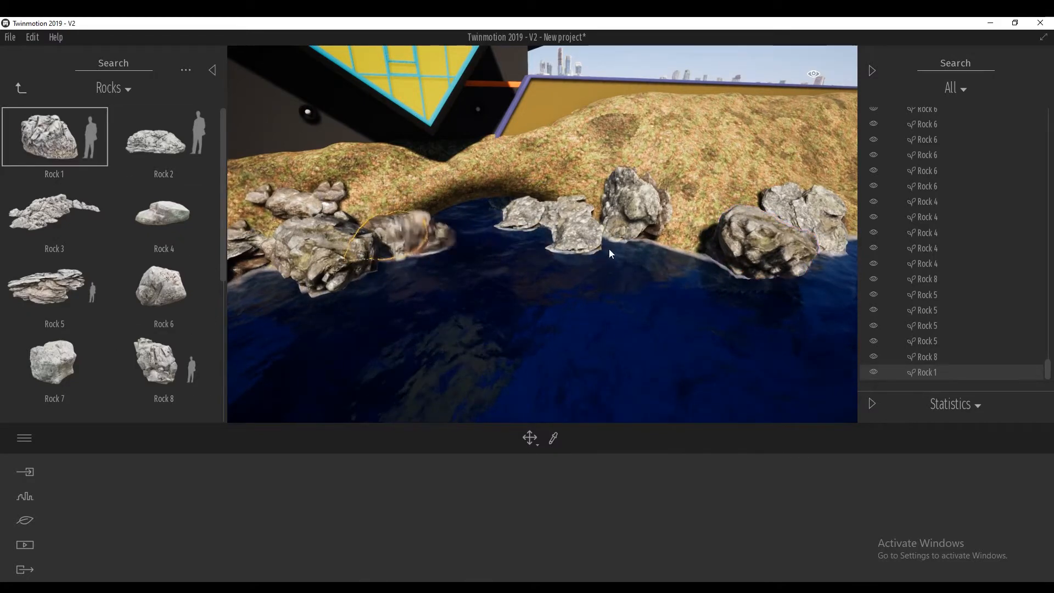
click(682, 174)
click(381, 200)
right_drag(433, 202, 490, 191)
click(586, 176)
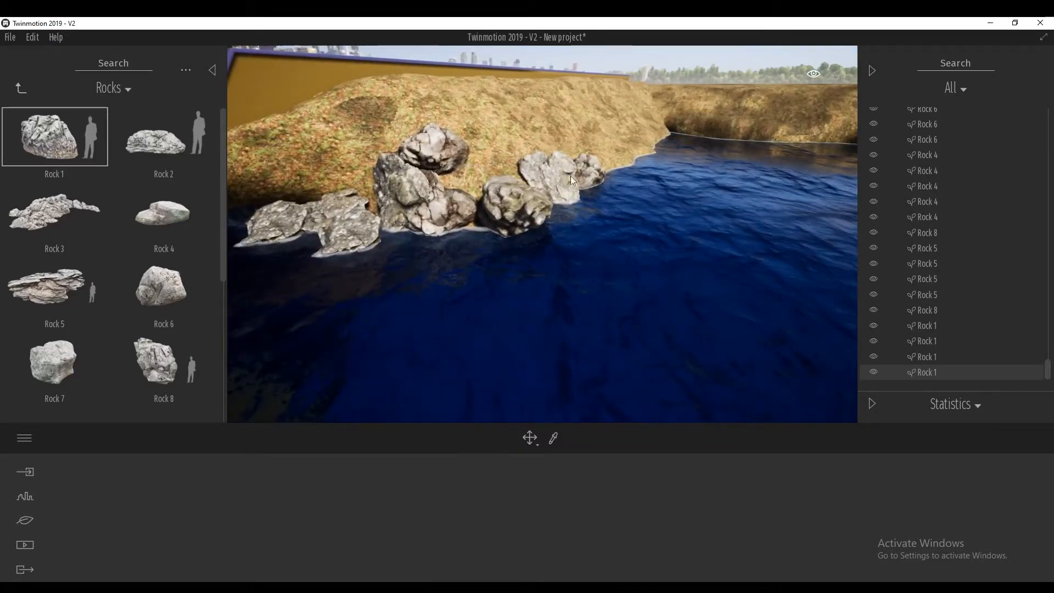
Step: Add eight Rock 2 rocks along the shore below the yellow wall and on the slope around the Rock 1 boulders
click(175, 146)
right_drag(315, 160, 414, 157)
click(397, 161)
click(332, 181)
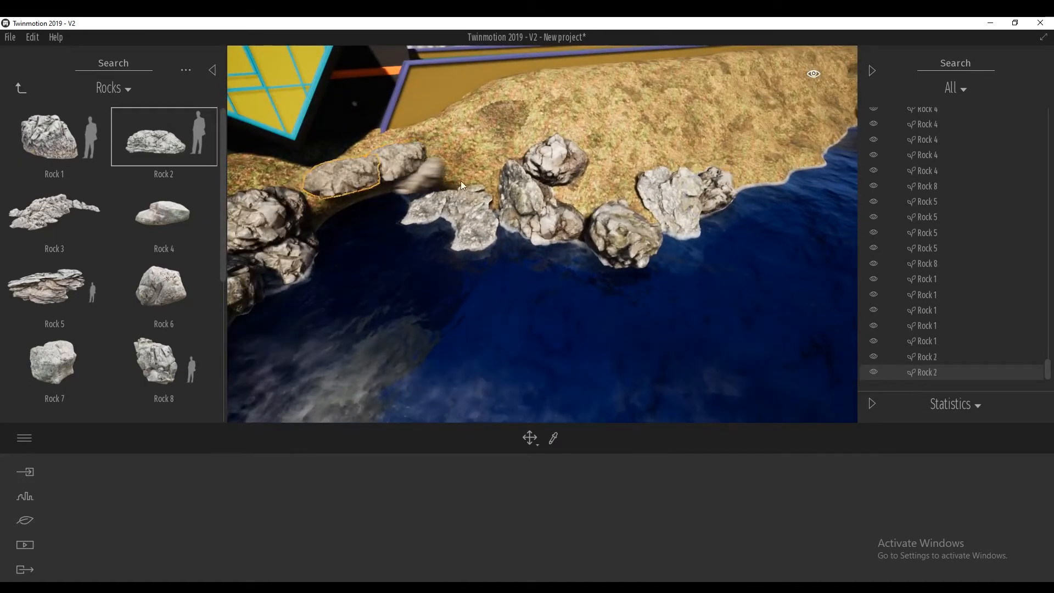
click(500, 185)
click(575, 193)
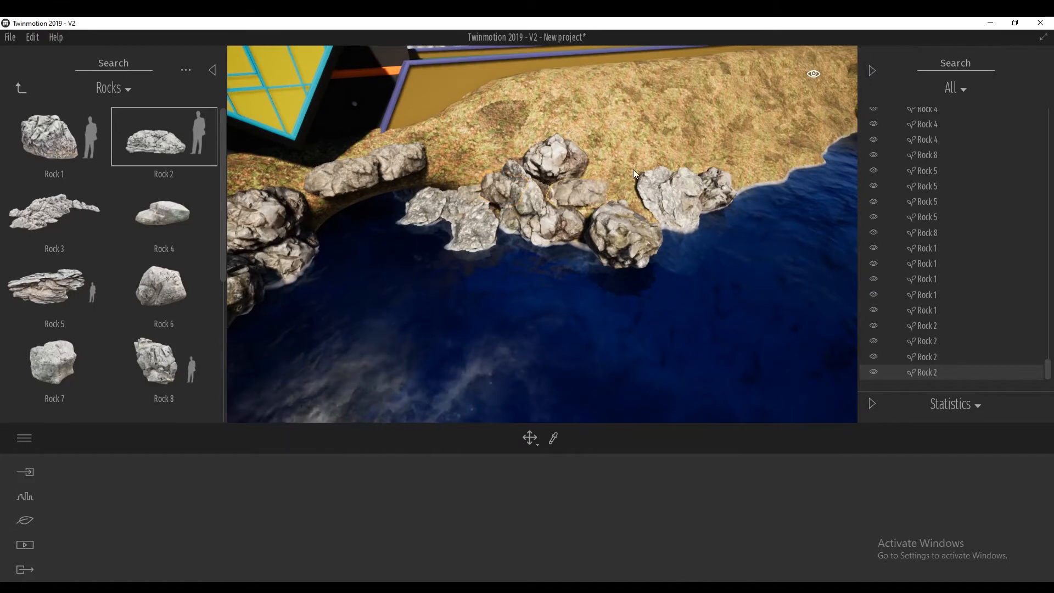
click(637, 160)
click(608, 144)
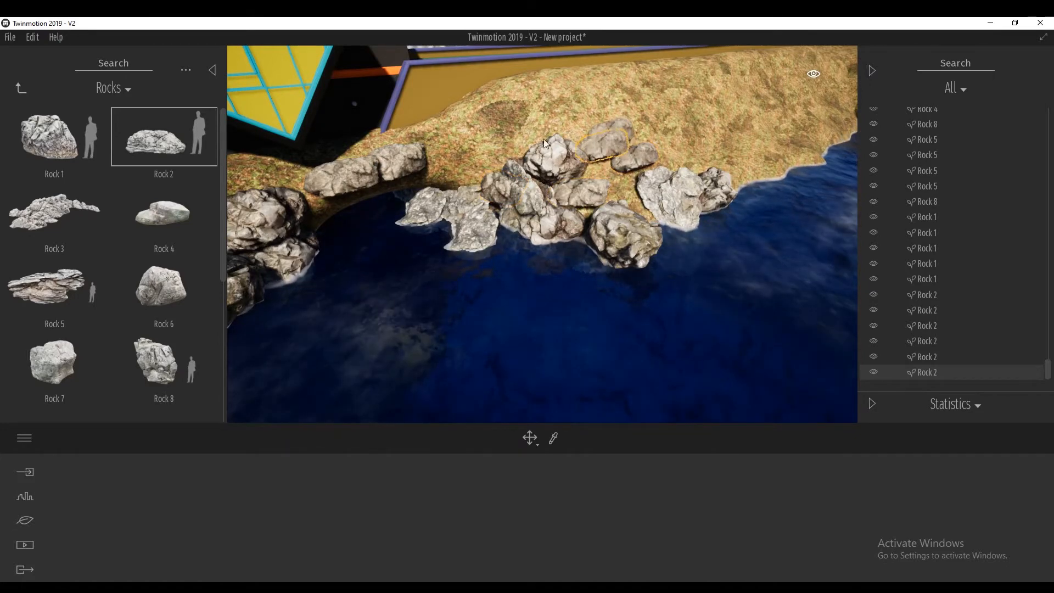
click(574, 133)
click(476, 169)
Step: Fill the gaps between the boulders on the headland below the house with five small Rock 4 stones
right_drag(446, 164, 307, 195)
click(170, 213)
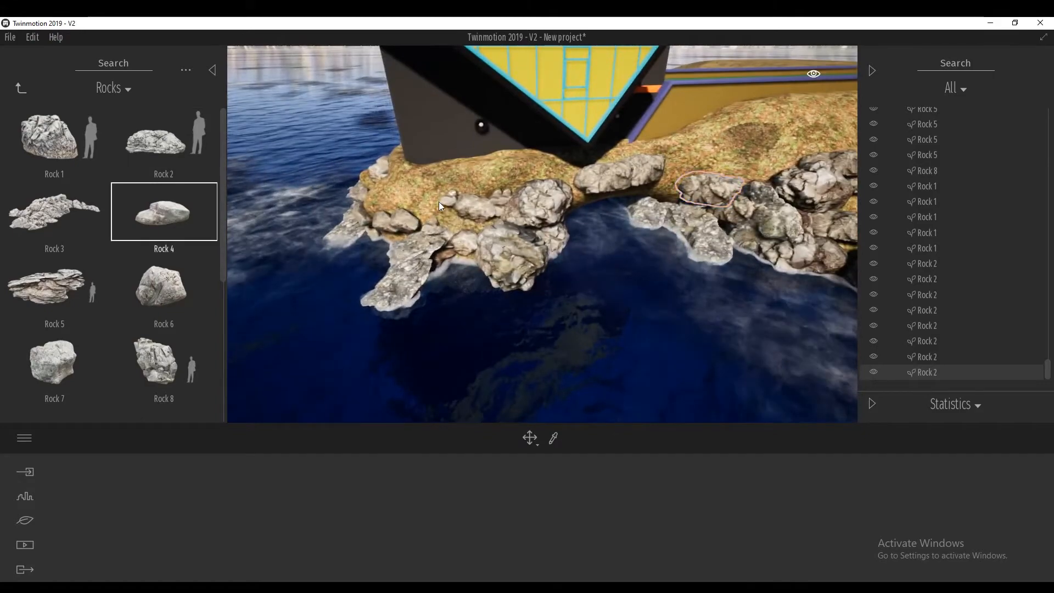
click(434, 200)
click(411, 227)
scroll(411, 227, up, 5)
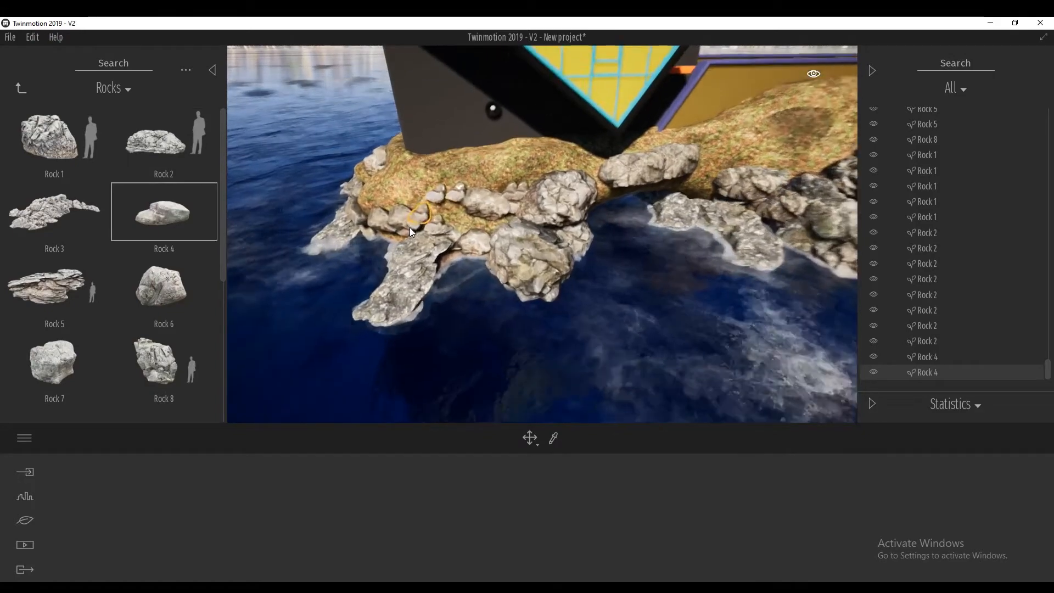
middle_drag(424, 232, 509, 192)
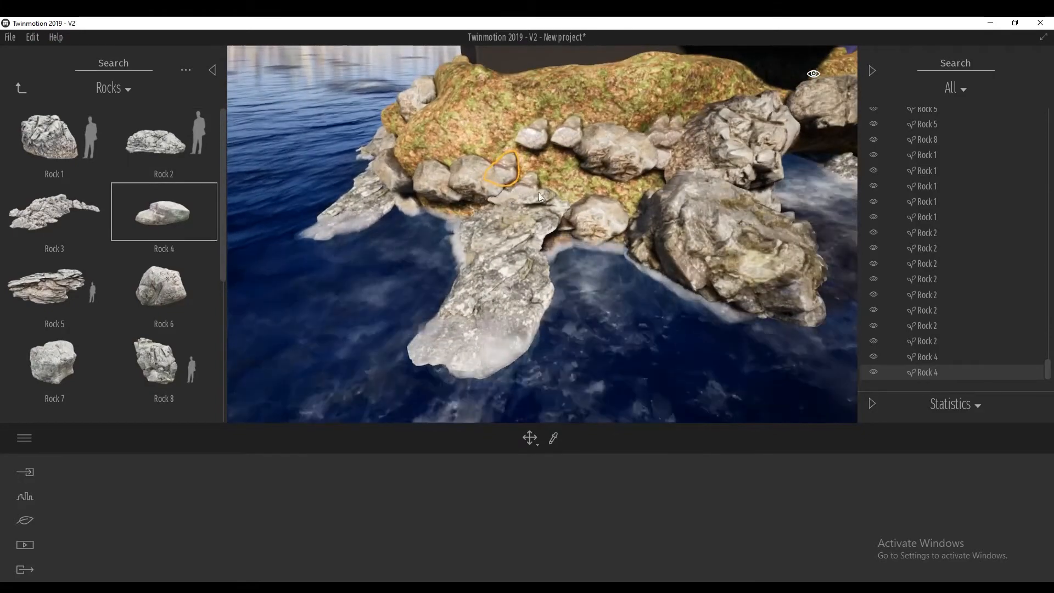
click(563, 192)
click(636, 186)
click(597, 127)
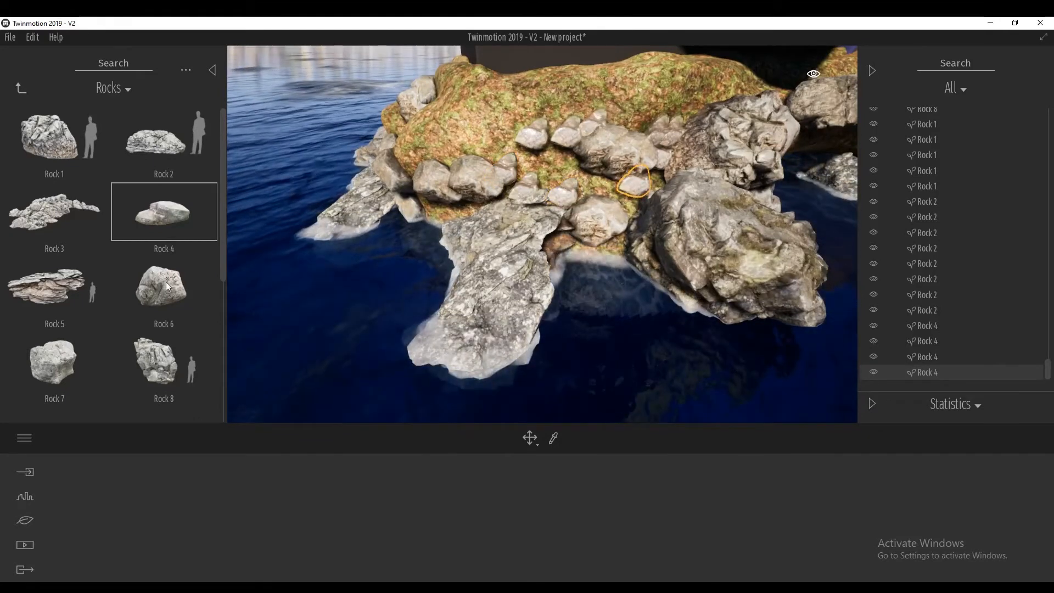
Step: Place one Rock 7 stone on the headland's slope below the house and four on the grassy bank beside the yellow wall
click(61, 351)
click(512, 131)
key(a)
key(s)
key(d)
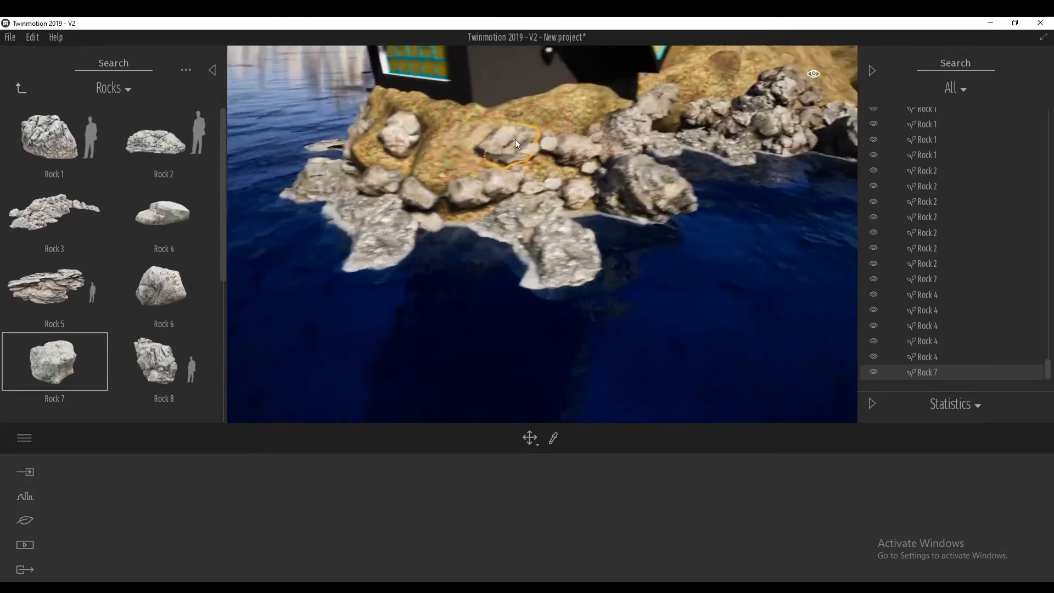
key(w)
key(d)
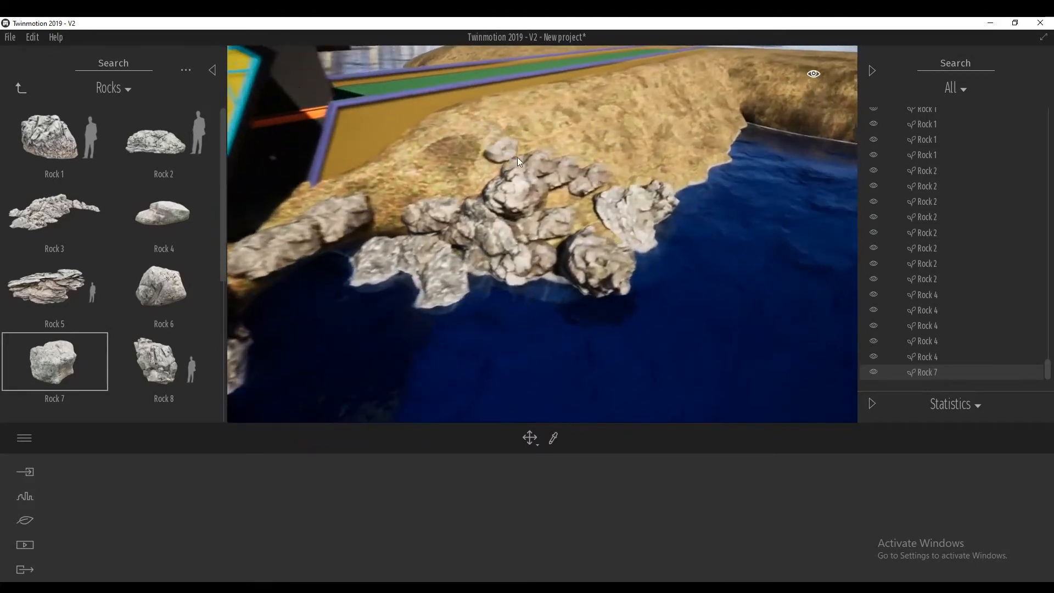
key(w)
click(555, 149)
click(543, 160)
click(522, 164)
click(562, 168)
Step: Place four Rock 6 stones near the bank's waterline and two Rock 8 boulders on the slope above them
click(164, 286)
click(635, 186)
click(680, 195)
click(696, 183)
click(150, 352)
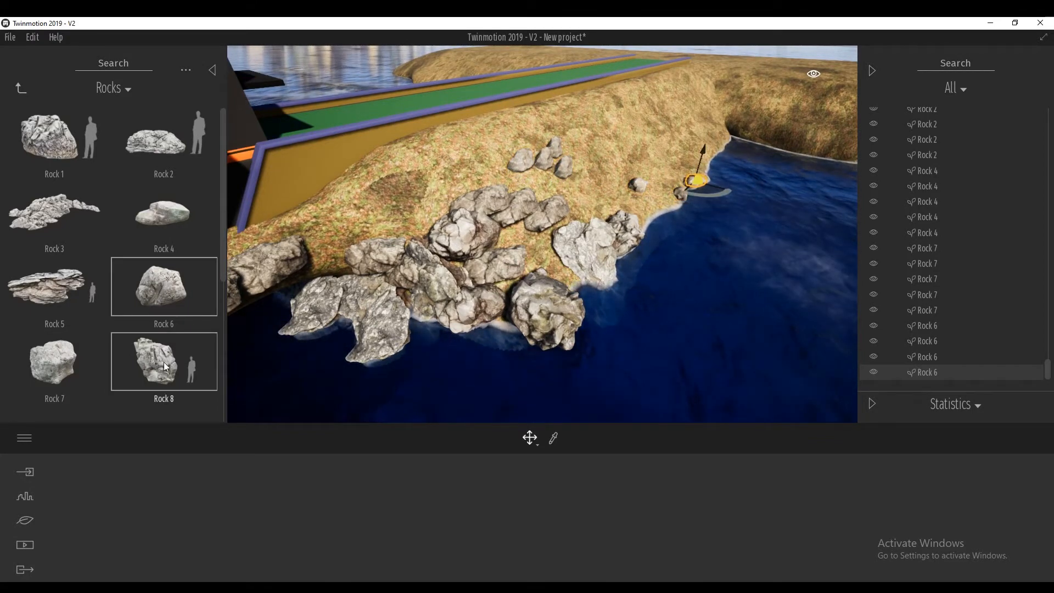
click(159, 360)
click(684, 146)
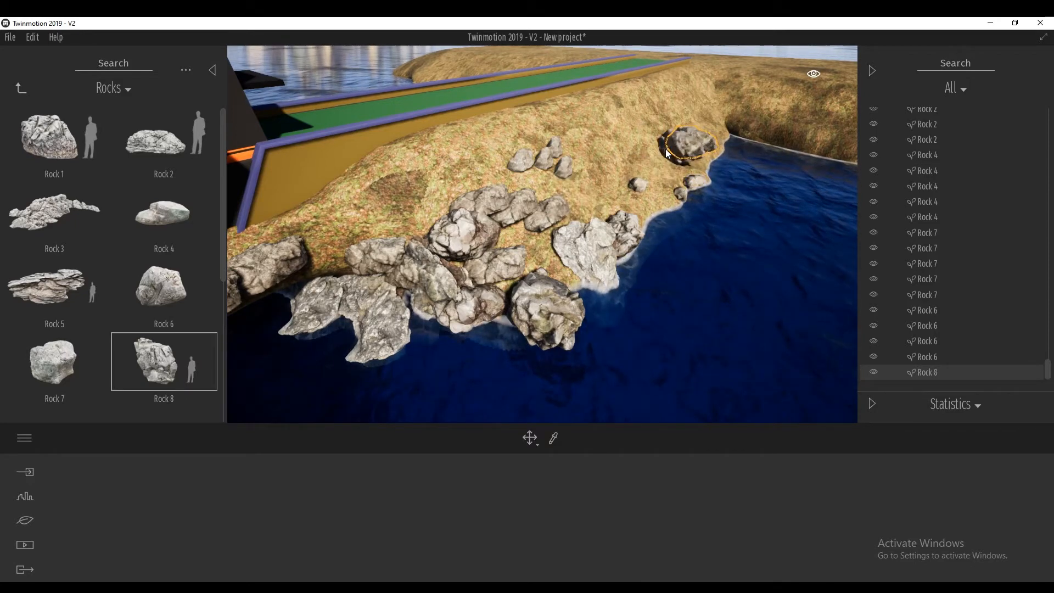
Step: Place seven Rock 5 formations around the inner corner of the bay beyond the green walkway
click(61, 289)
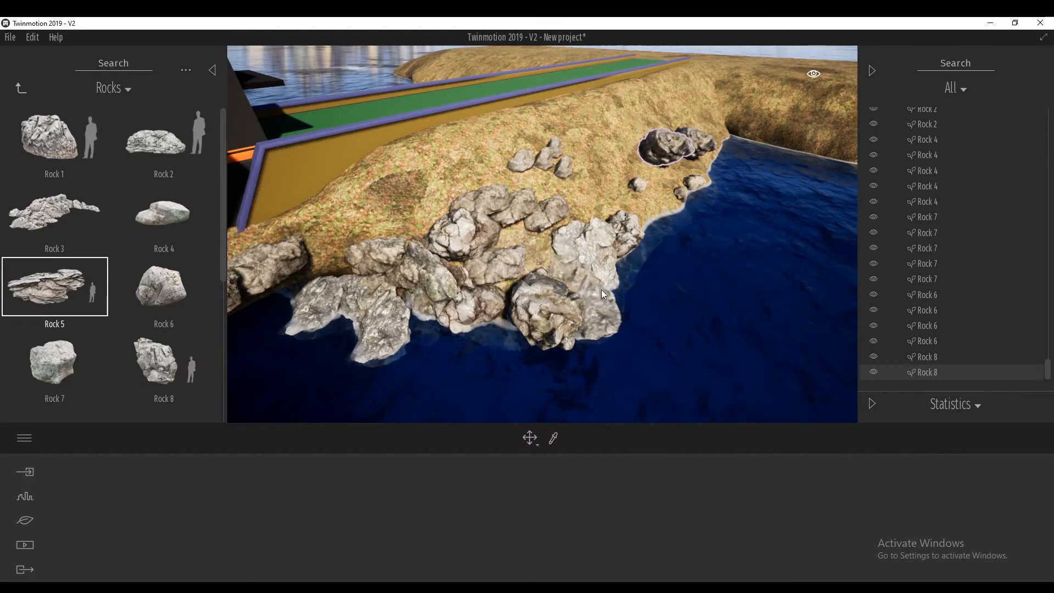
right_drag(601, 289, 592, 292)
key(w)
key(s)
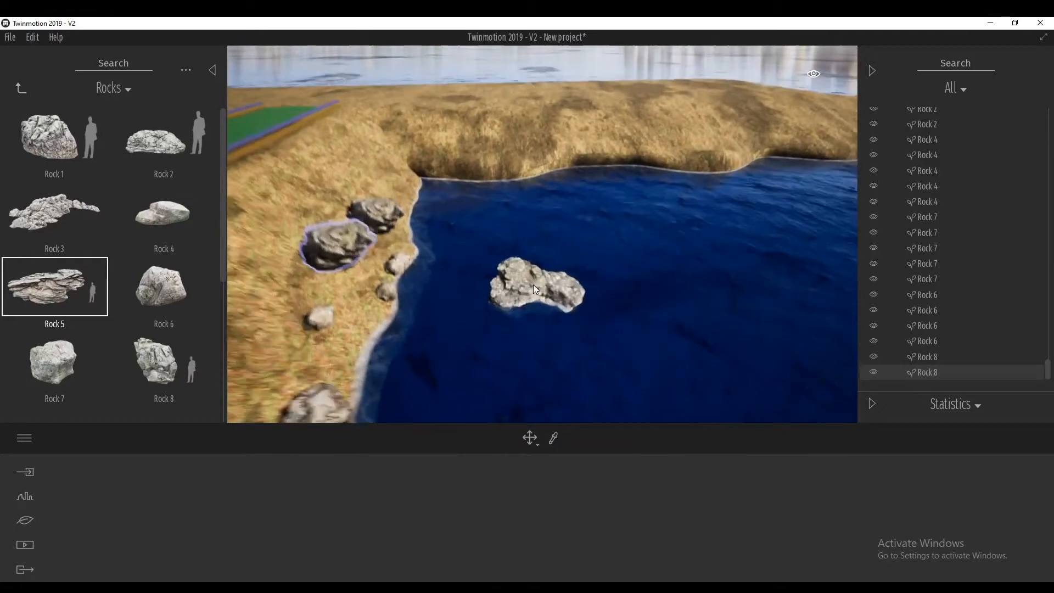
key(e)
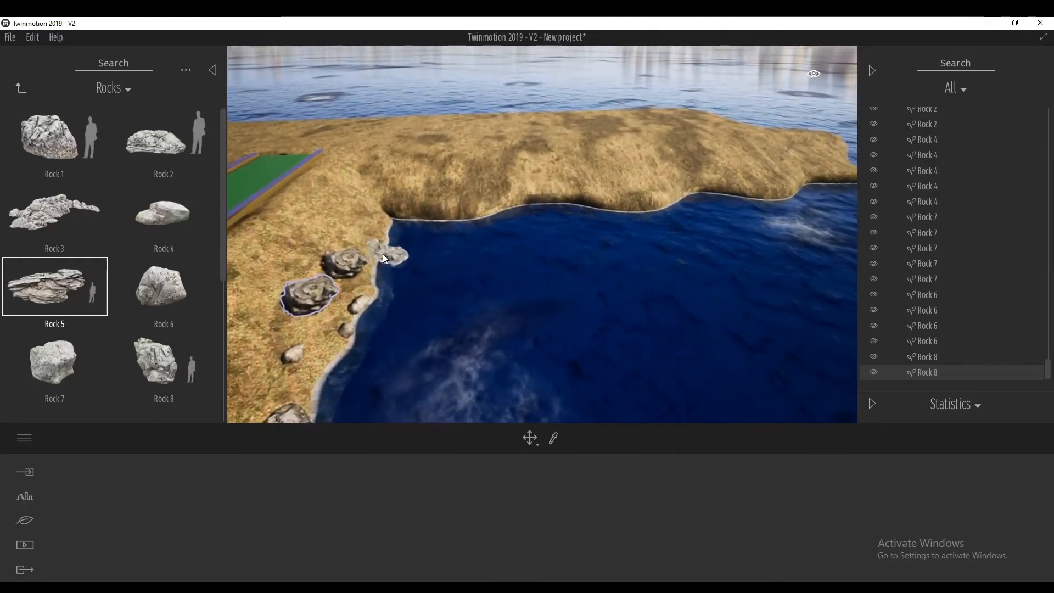
click(383, 254)
click(394, 240)
click(399, 223)
click(426, 243)
click(442, 214)
click(466, 213)
click(439, 229)
Step: Place four Rock 8 boulders along the bay's far waterline, continuing from the Rock 5 formations
click(156, 354)
click(543, 212)
click(505, 213)
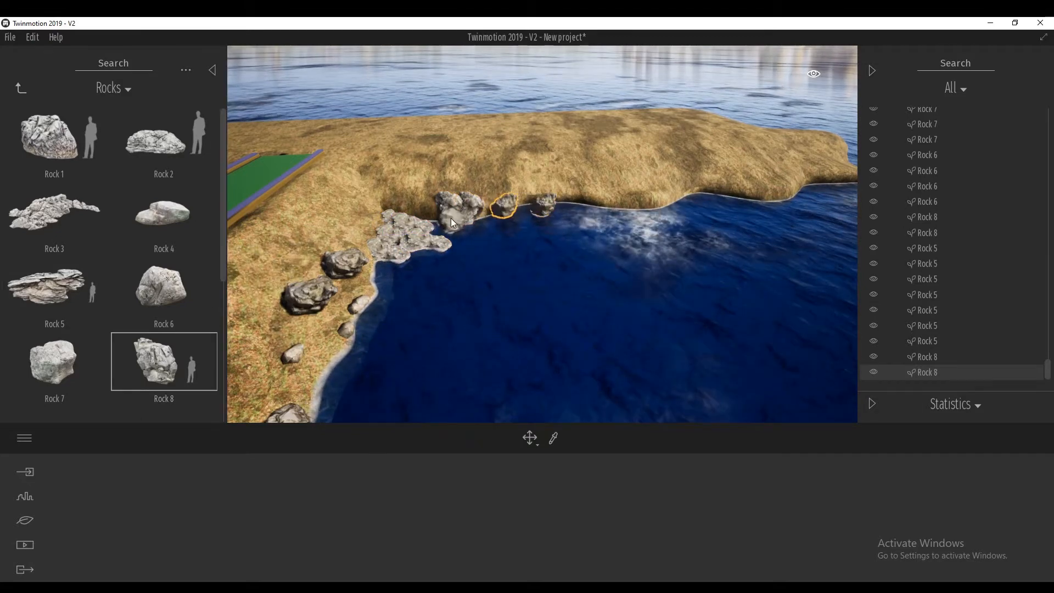
click(433, 213)
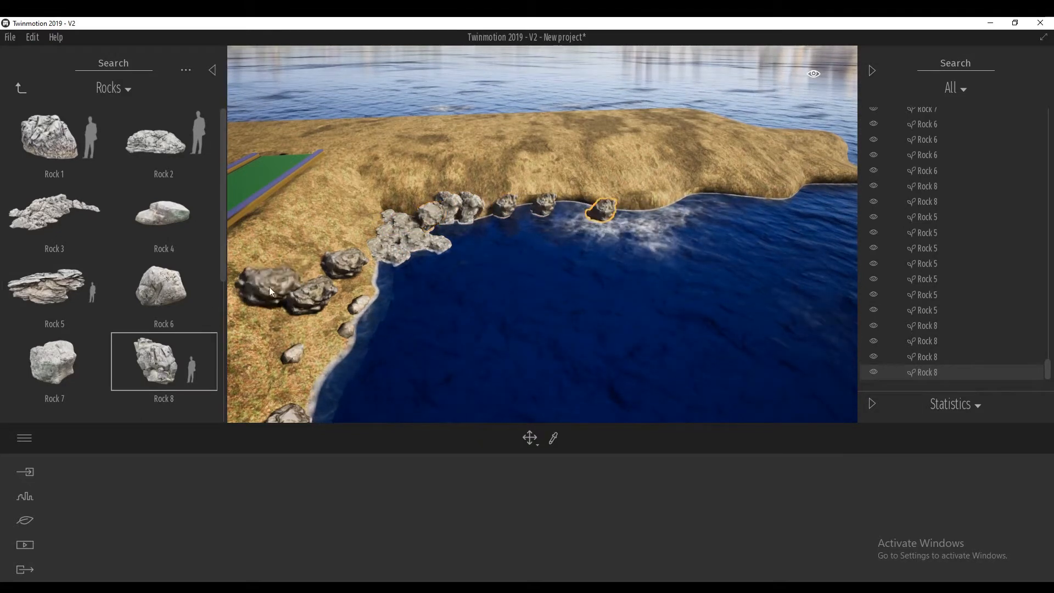
Step: Enlarge two of the far-shore Rock 8 boulders and stretch a third one vertically to a scale of about 2.00
click(600, 209)
mouse_move(531, 442)
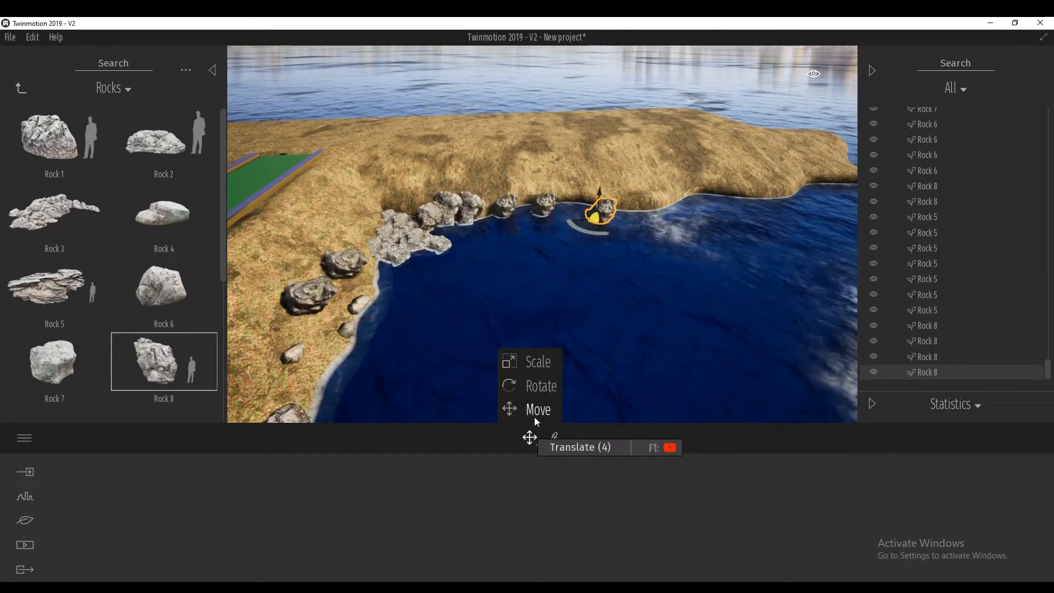
click(538, 362)
drag(598, 226, 595, 193)
click(538, 209)
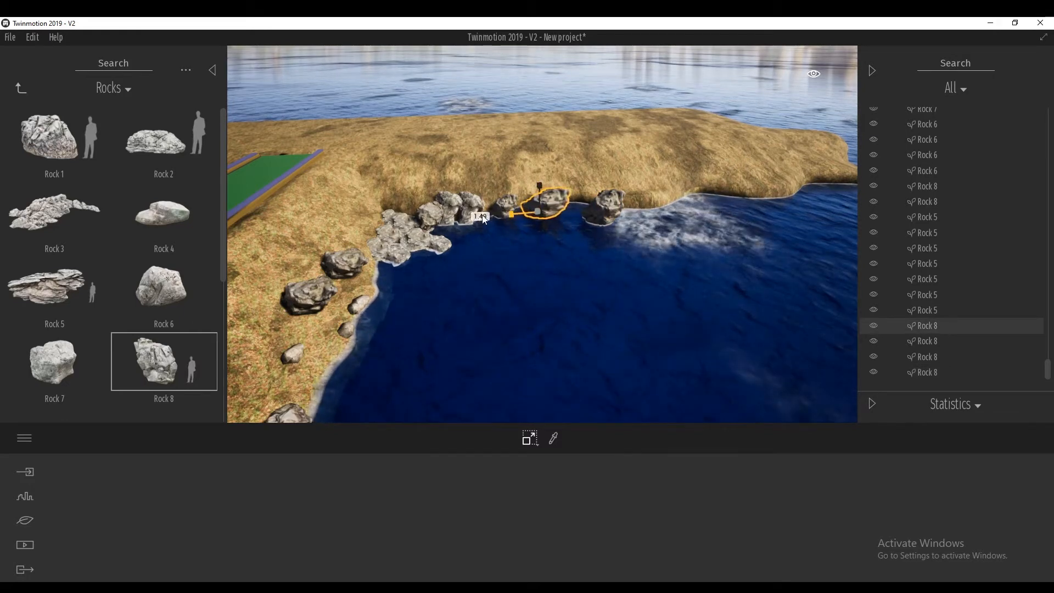
click(499, 206)
drag(499, 179, 483, 123)
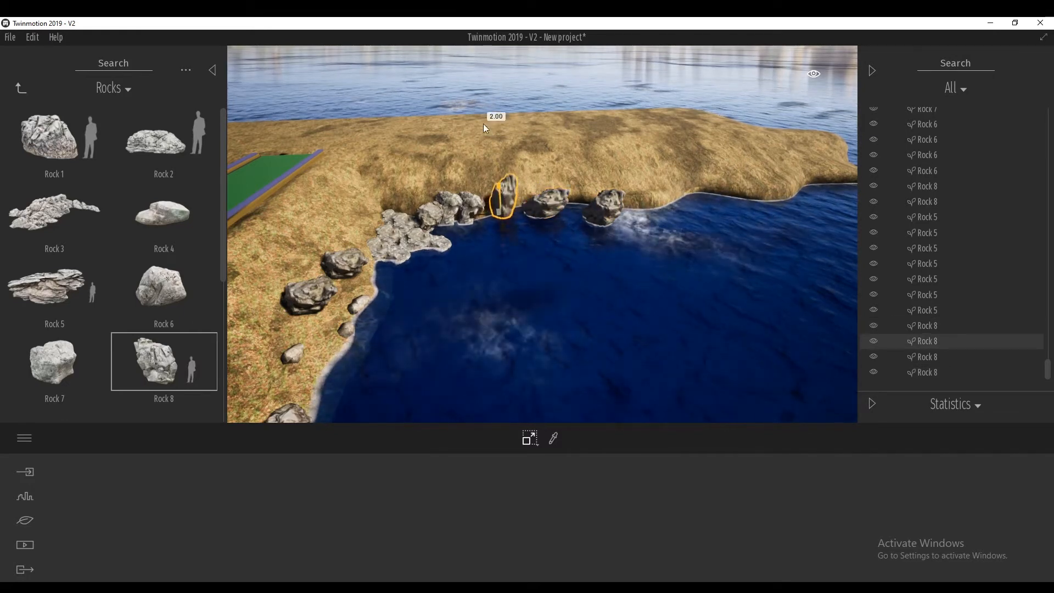
Step: Scale up two Rock 5 formations at the bay's inner corner to form a larger rock mass
click(426, 240)
drag(426, 242, 407, 140)
click(472, 212)
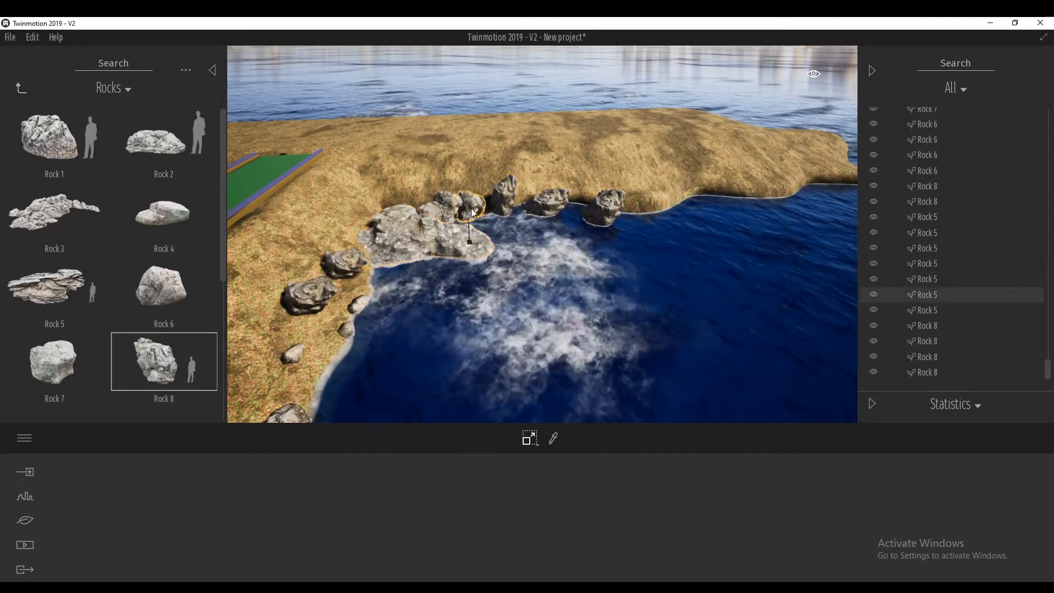
drag(468, 211, 476, 157)
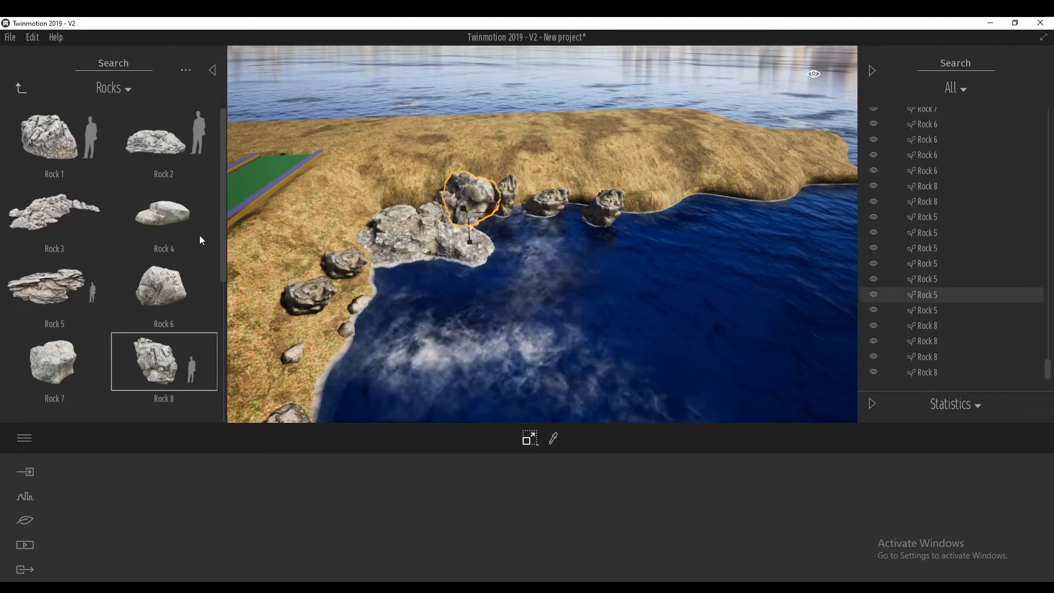
Step: Place three Rock 14 formations around the outermost Rock 8 boulder on the bay's far shore
drag(223, 275, 223, 423)
drag(173, 384, 629, 208)
drag(165, 304, 640, 210)
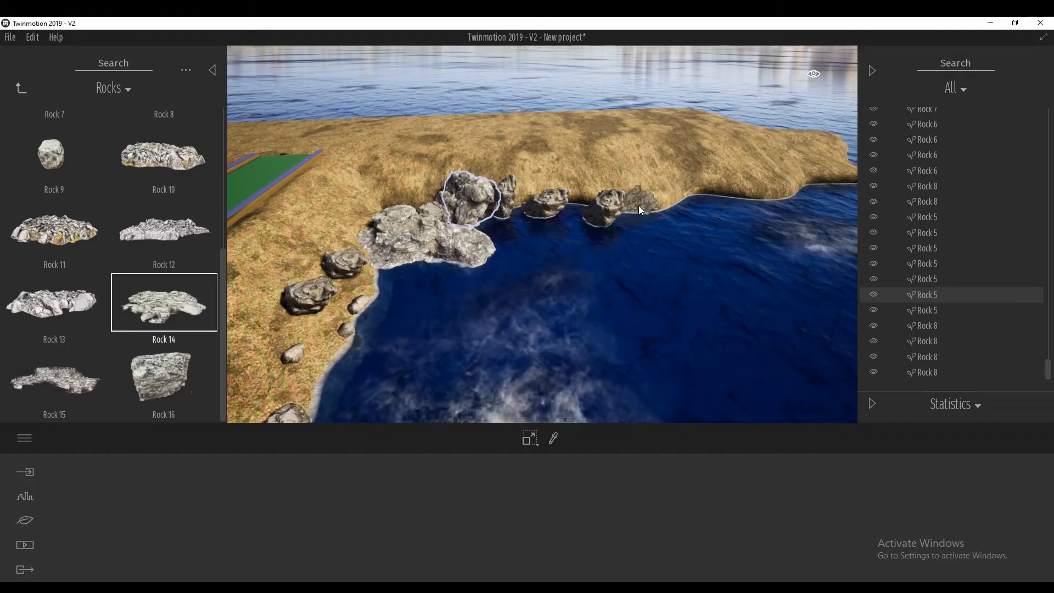
click(638, 207)
click(603, 230)
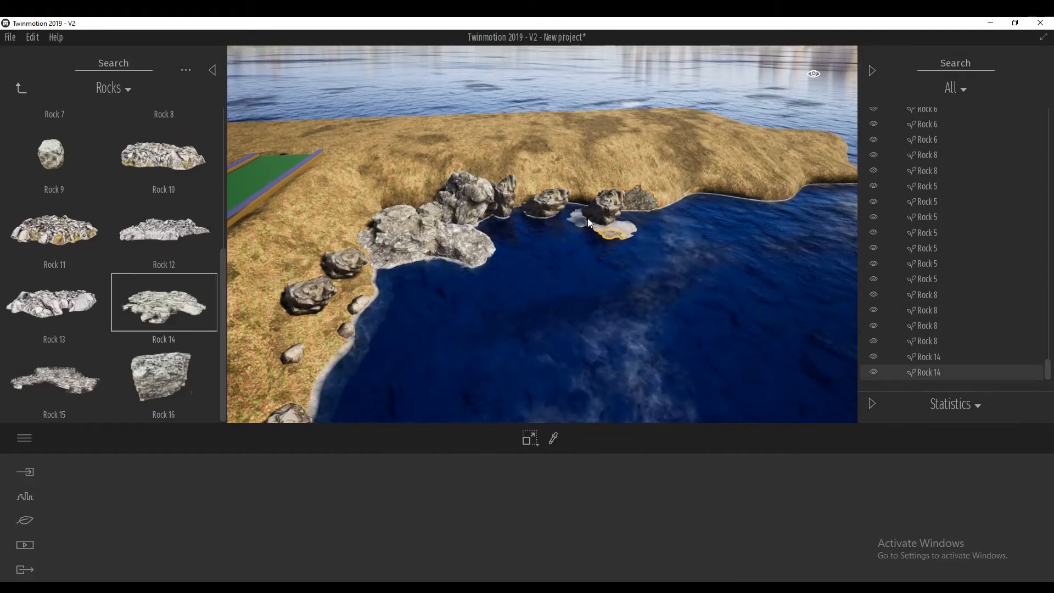
Step: Add six Rock 13 formations beside the far-shore boulders, at the bay's inner corner and on the adjoining bank
click(50, 307)
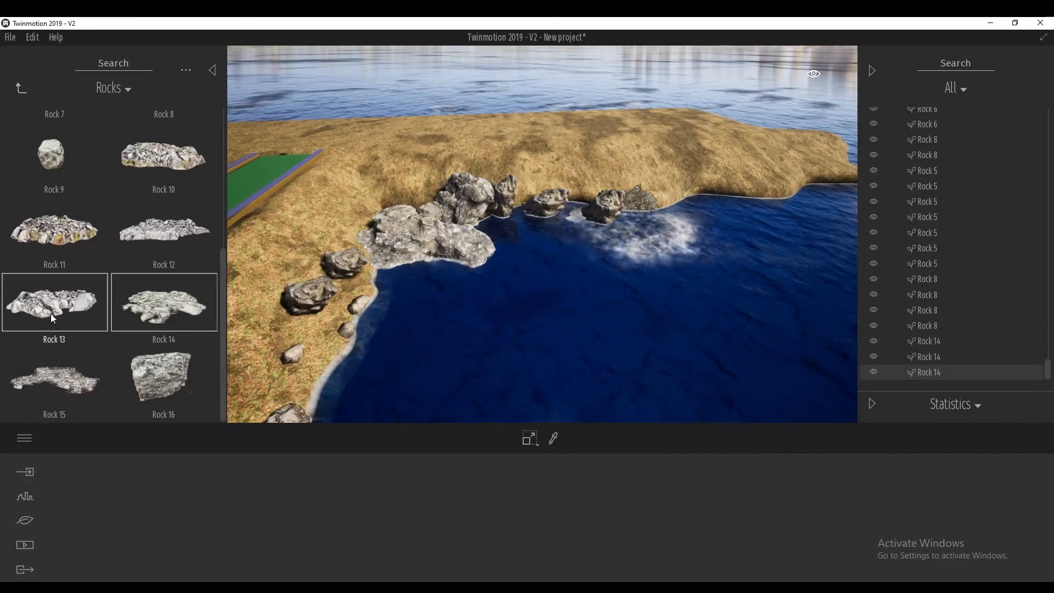
click(663, 203)
click(657, 197)
click(363, 277)
right_drag(296, 309, 296, 309)
click(436, 248)
click(321, 245)
click(298, 271)
Step: Place five Rock 5 formations along the waterline of the bay on the opposite side of the green walkway
mouse_move(269, 272)
right_down()
mouse_move(285, 265)
mouse_move(273, 273)
right_up()
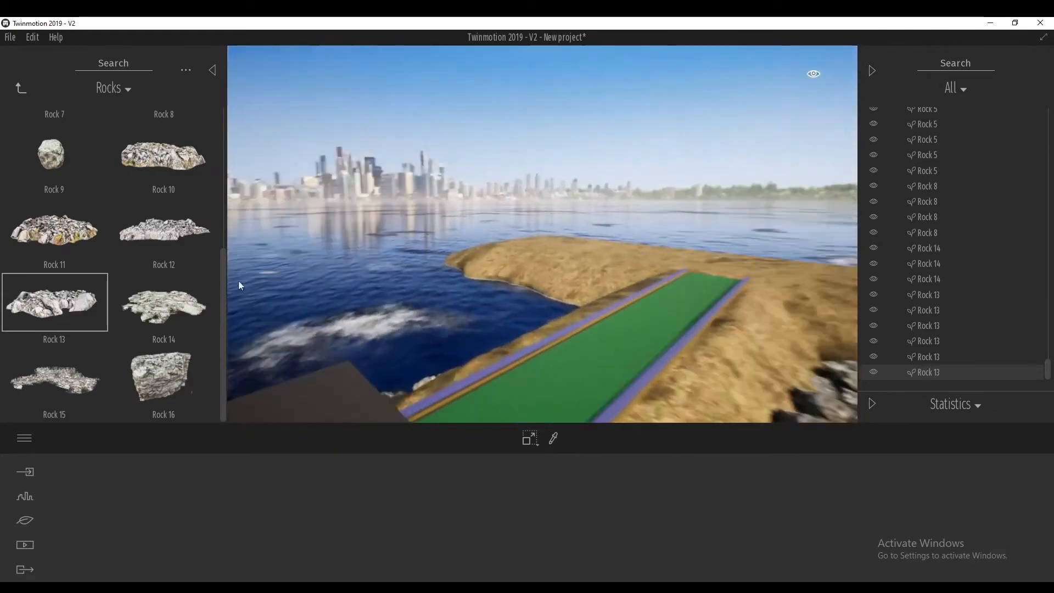
click(74, 304)
right_drag(280, 275, 273, 272)
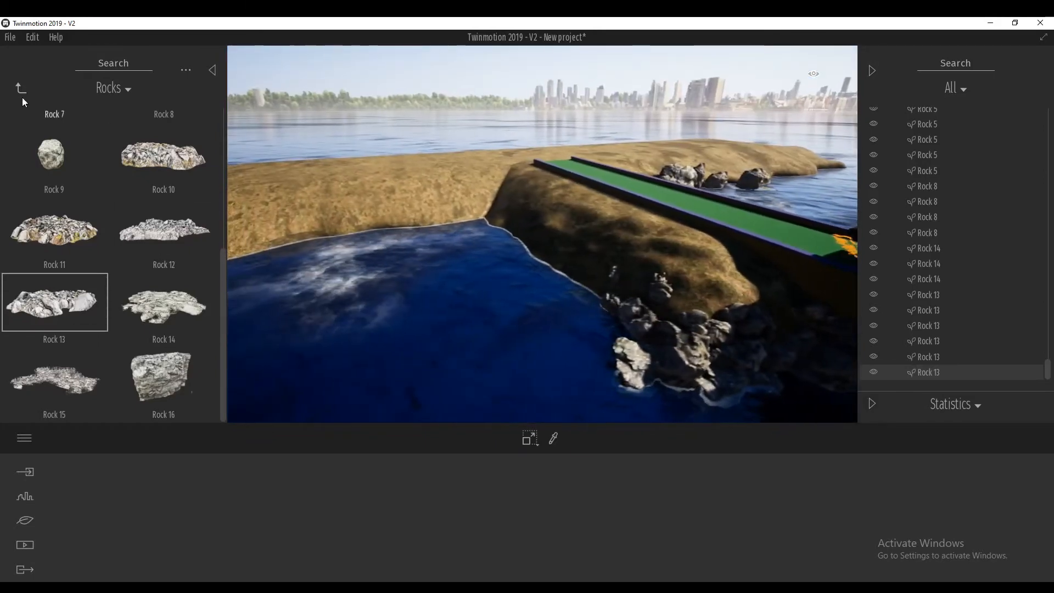
click(21, 89)
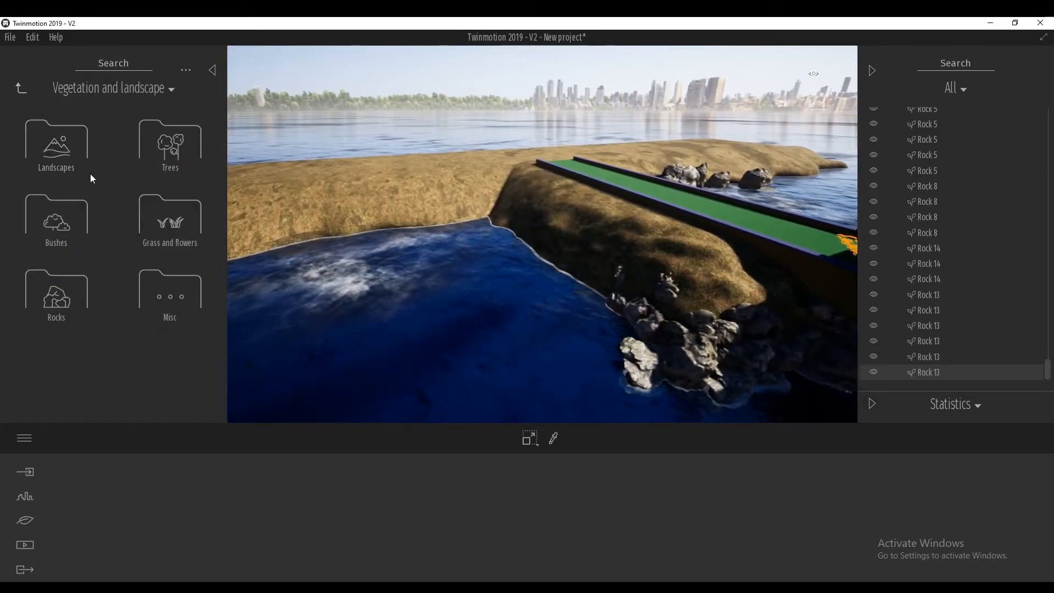
click(85, 301)
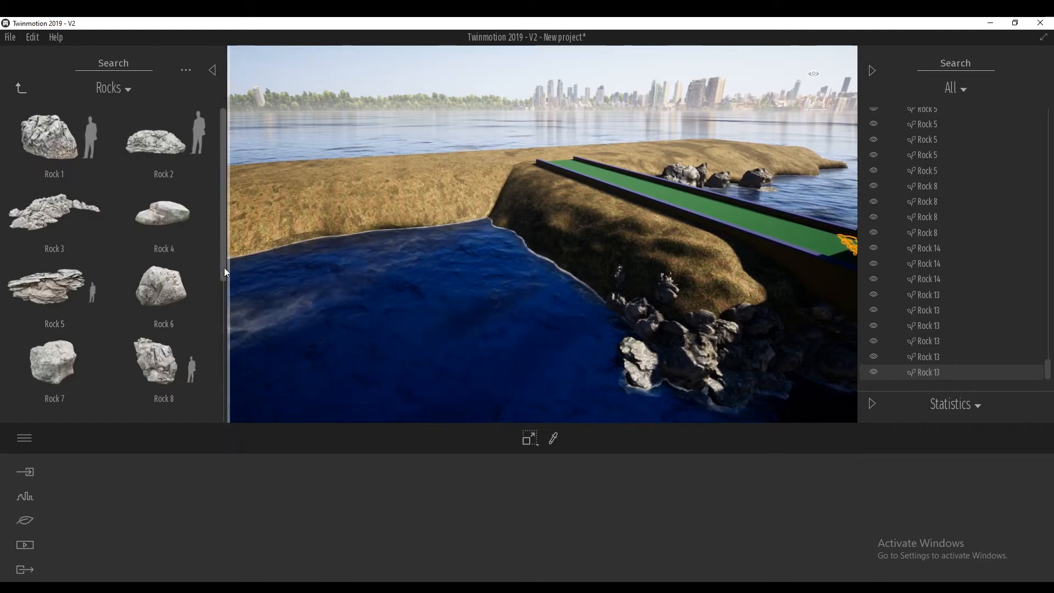
scroll(125, 272, down, 1)
click(57, 272)
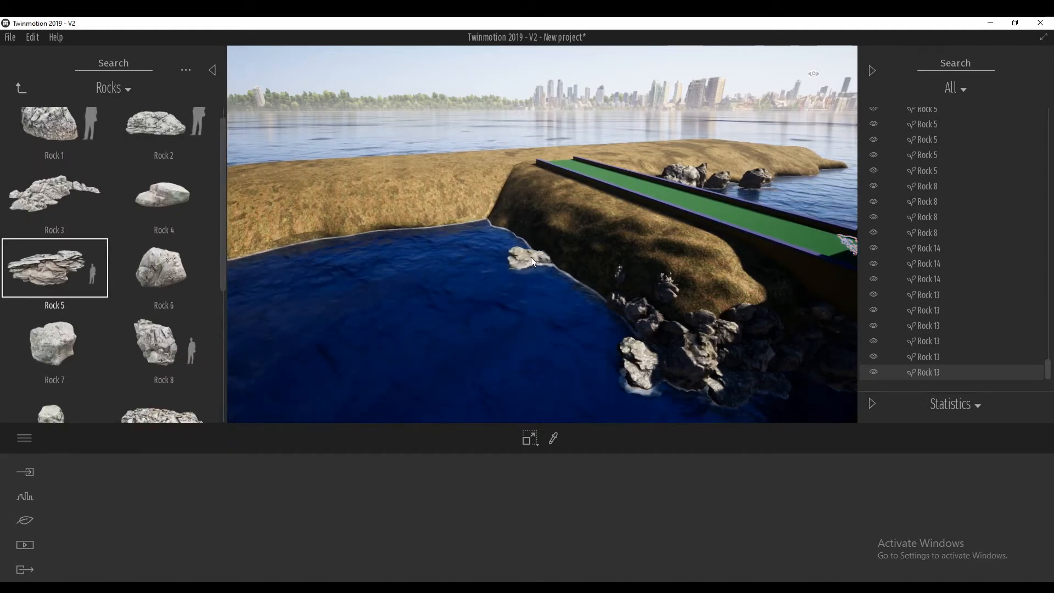
click(528, 253)
click(487, 222)
click(425, 228)
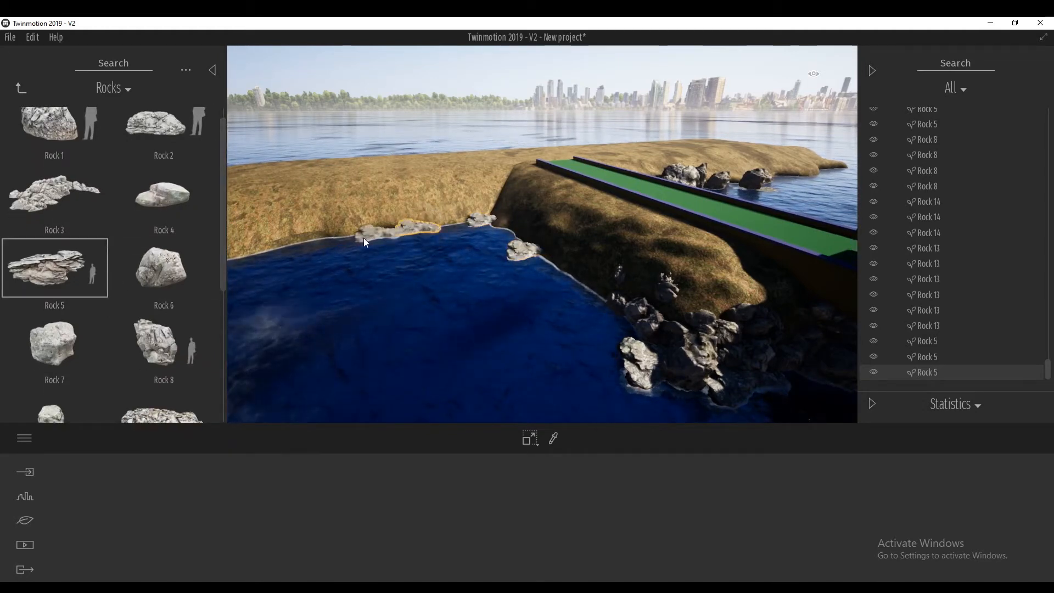
click(359, 236)
click(313, 241)
click(213, 269)
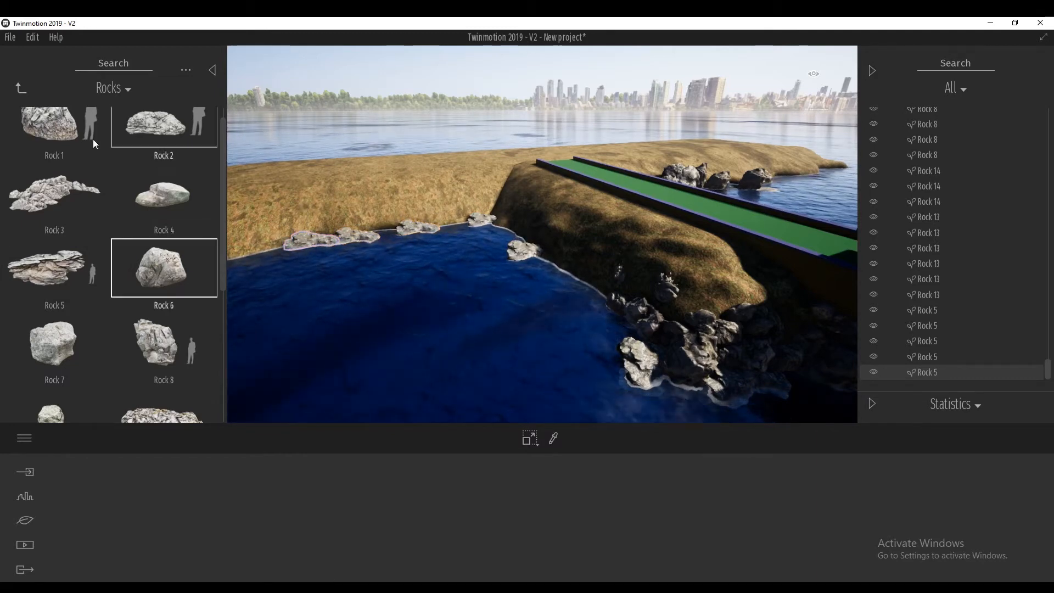
Step: Place five Rock 8 boulders among the Rock 5 formations along the opposite bay's waterline
click(65, 351)
click(156, 345)
click(264, 263)
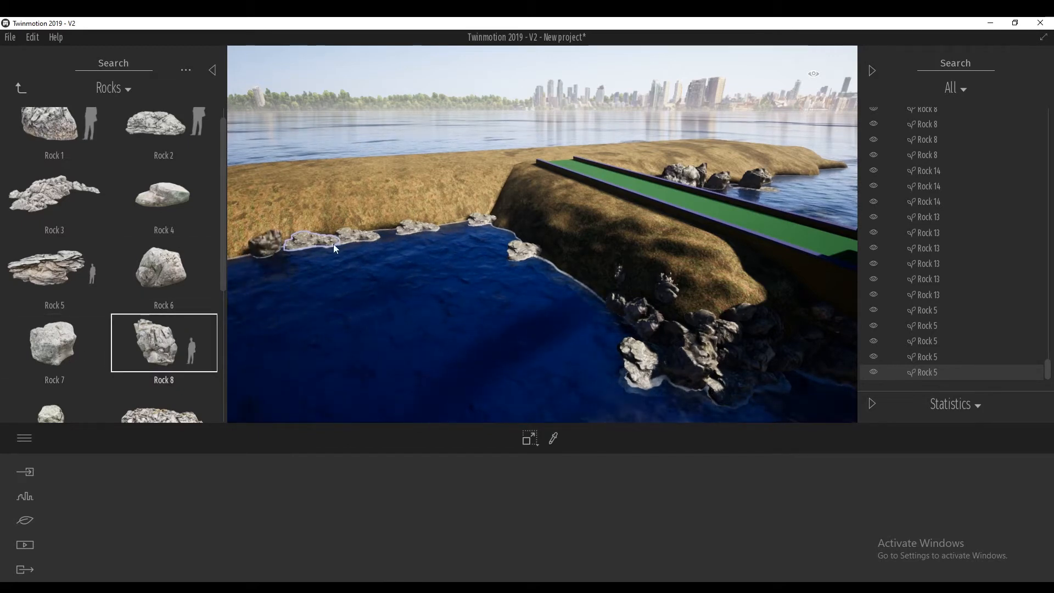
click(387, 231)
click(500, 229)
click(481, 215)
click(549, 259)
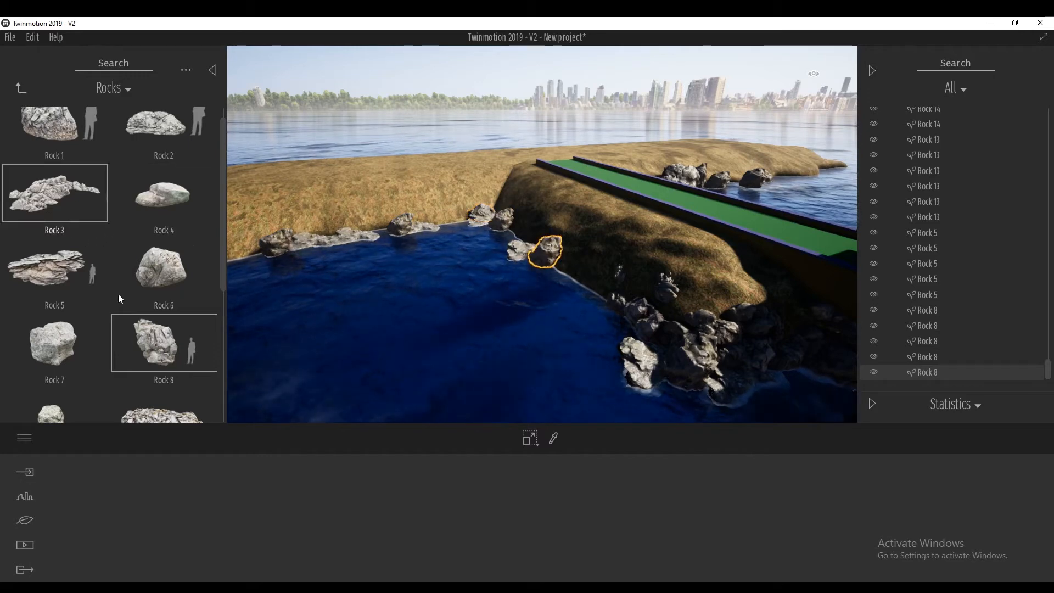
Step: Add two Rock 5 formations along the bay's waterline, scaling up the outer one and the Rock 8 boulder at the inner corner
click(55, 268)
click(404, 328)
right_drag(403, 328, 555, 242)
click(555, 242)
click(493, 223)
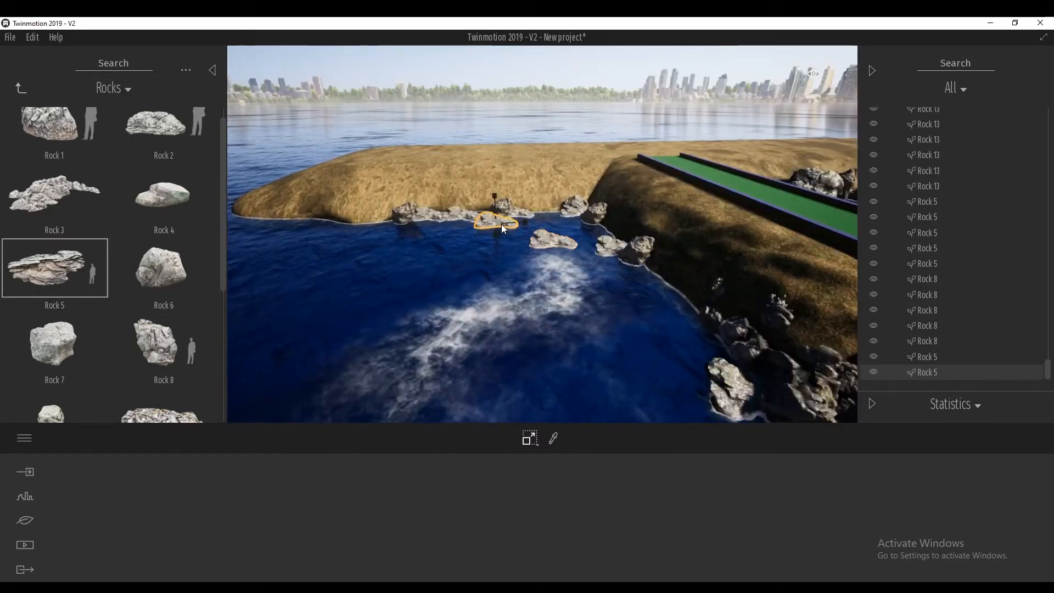
drag(500, 223, 502, 197)
click(581, 205)
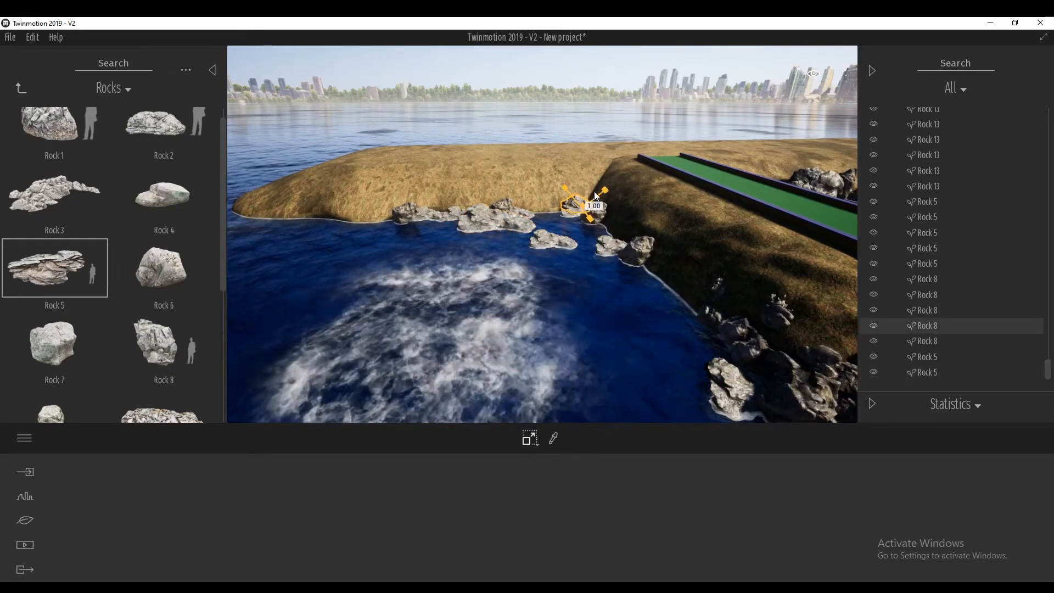
Step: Scale up the other new Rock 5 formation and rotate it to follow the bank at the bay's inner corner
click(554, 239)
drag(553, 216, 557, 130)
drag(527, 248, 562, 298)
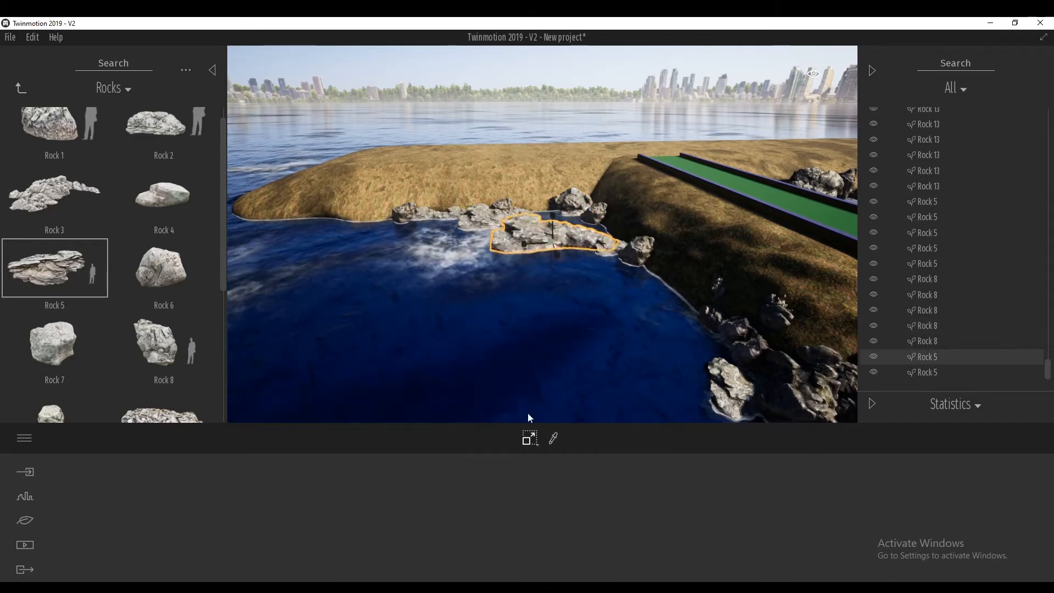
click(528, 439)
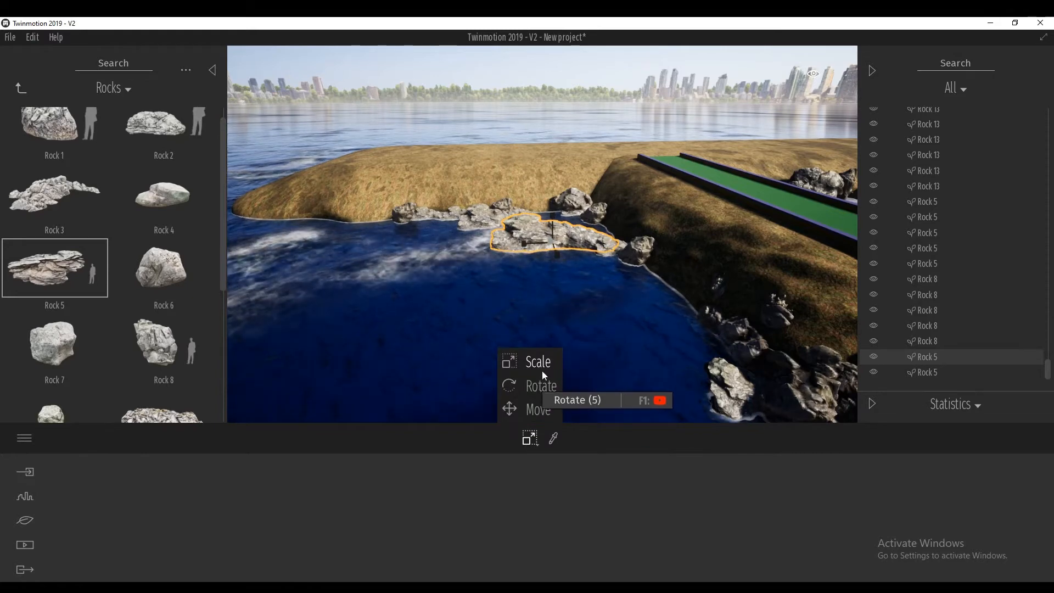
click(540, 385)
drag(544, 258, 587, 236)
click(637, 260)
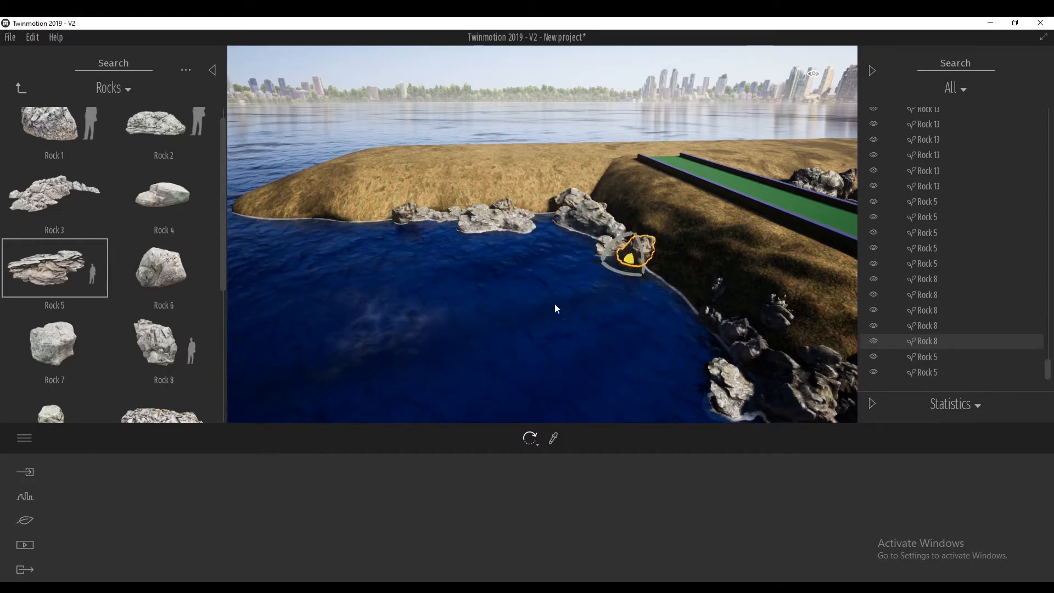
Step: Place six Rock 6 boulders around the Rock 5 and Rock 8 formations at the bay's inner corner and far shore
click(157, 281)
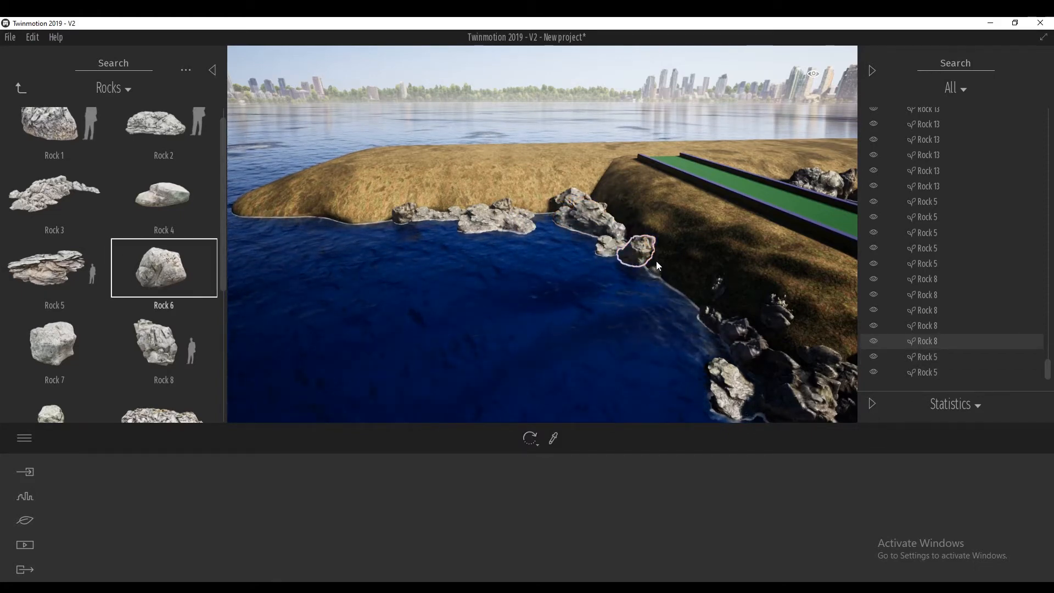
click(658, 246)
click(634, 230)
click(633, 230)
click(621, 235)
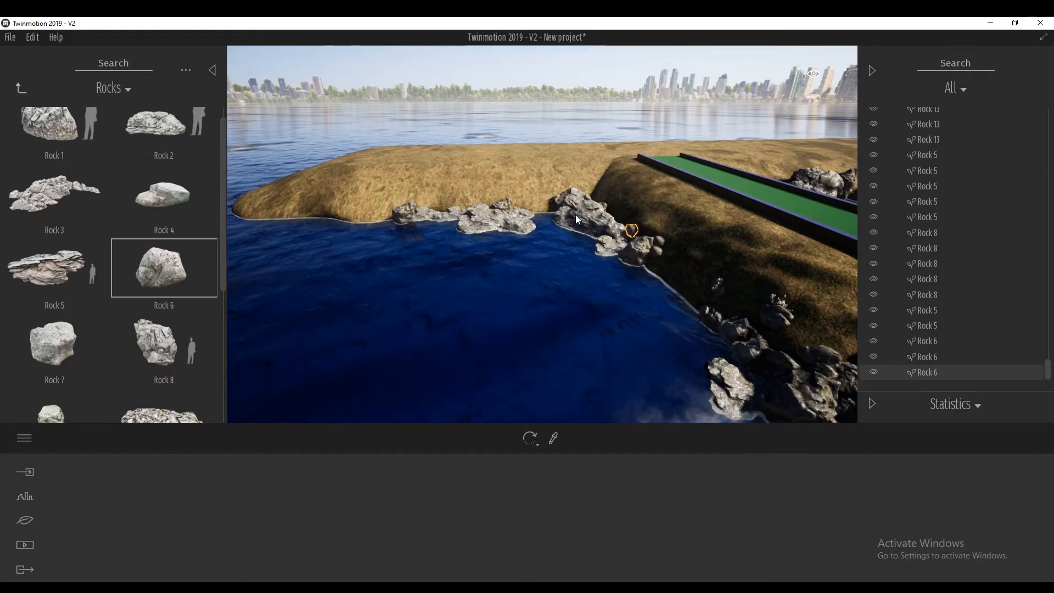
click(551, 203)
click(511, 204)
Step: Place Rock 1 boulders among the far-shore formations and in rows along the waterline out to the headland's tip
click(76, 137)
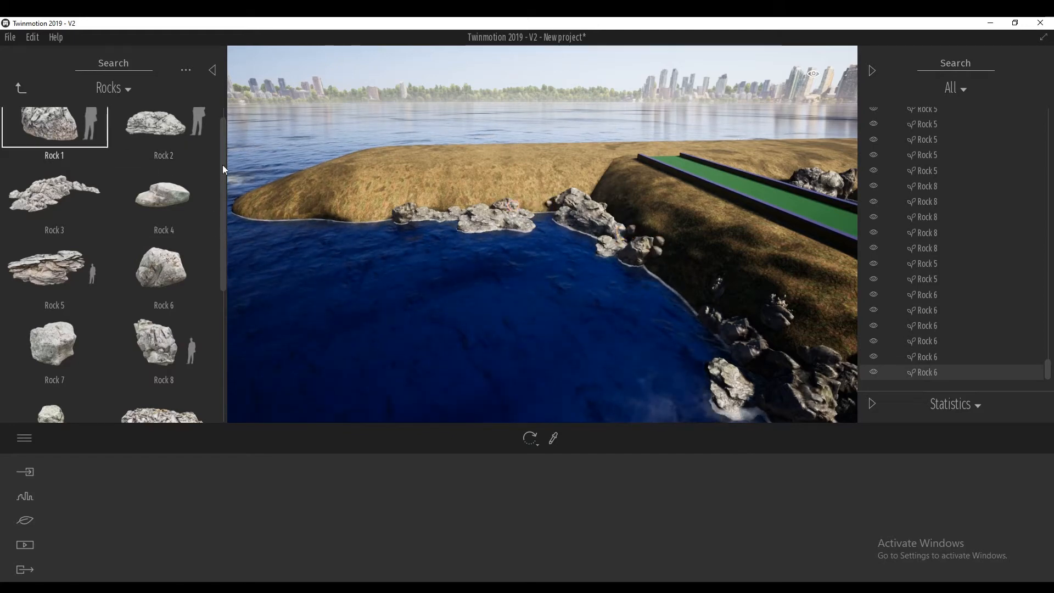
click(427, 203)
click(492, 203)
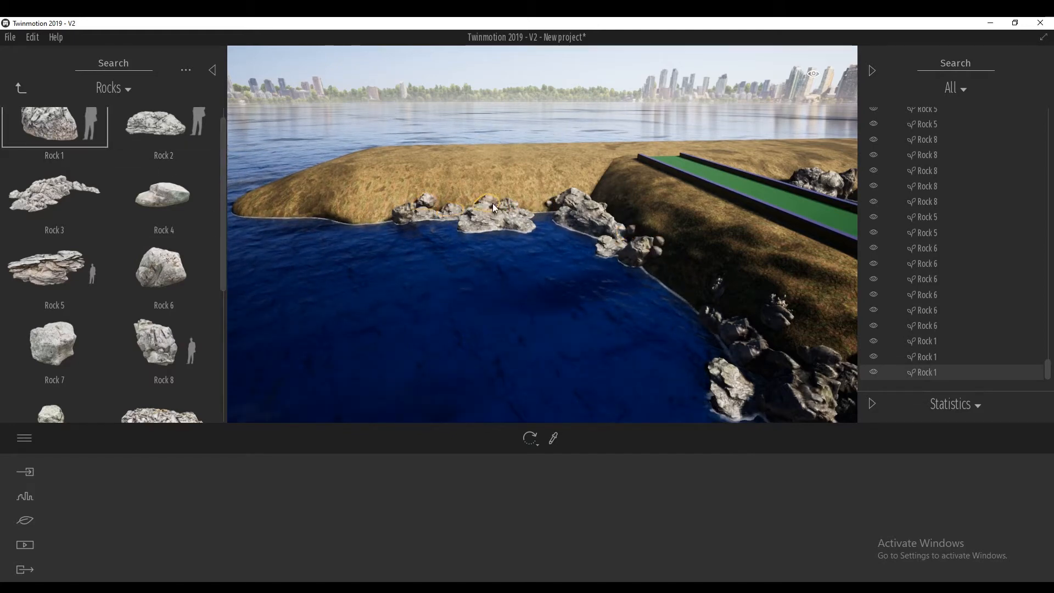
click(474, 195)
click(397, 215)
click(378, 216)
click(377, 217)
click(362, 218)
click(351, 221)
click(331, 212)
click(309, 213)
click(283, 215)
click(291, 216)
click(308, 199)
click(327, 196)
click(342, 203)
Step: Place five Rock 2 boulders around the Rock 1 cluster at the headland's tip
click(166, 130)
click(266, 201)
click(265, 212)
click(266, 220)
click(291, 227)
click(298, 216)
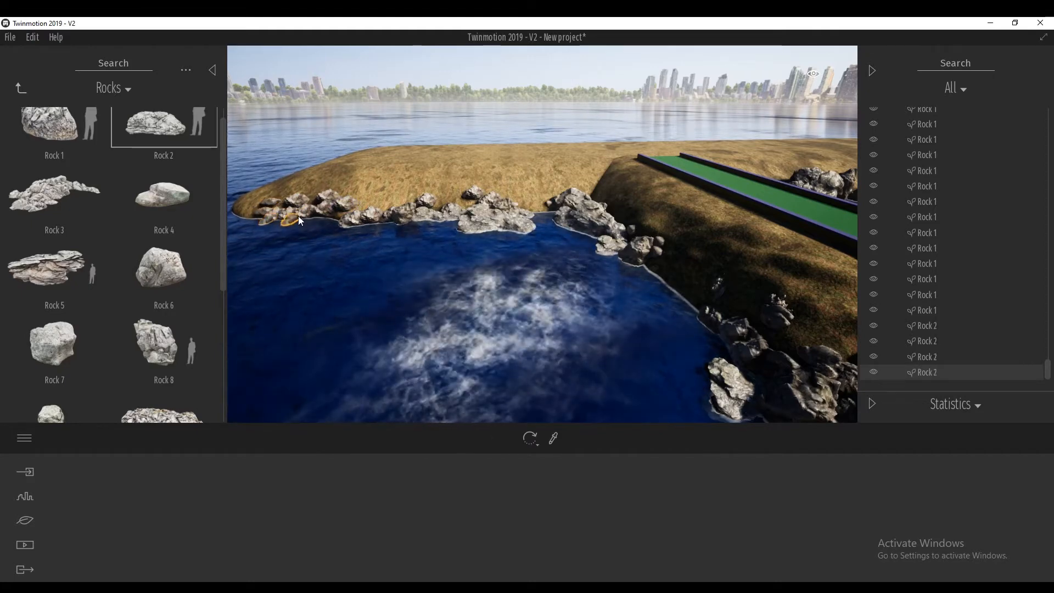
Step: Add four Rock 5 formations at the headland's tip and over the neighbouring stretch of Rock 1 boulders
right_drag(314, 273, 234, 271)
click(75, 270)
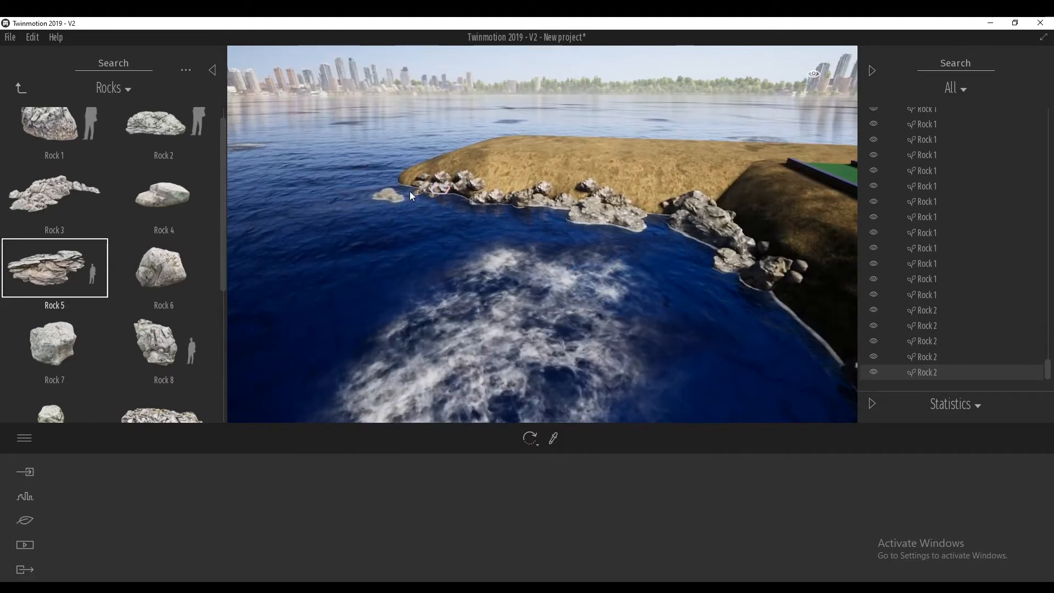
click(426, 190)
click(505, 204)
click(496, 186)
click(511, 190)
Step: Adjust the time of day to light the shaded slopes and raise the ambient lighting to 3.77
right_drag(555, 285, 692, 262)
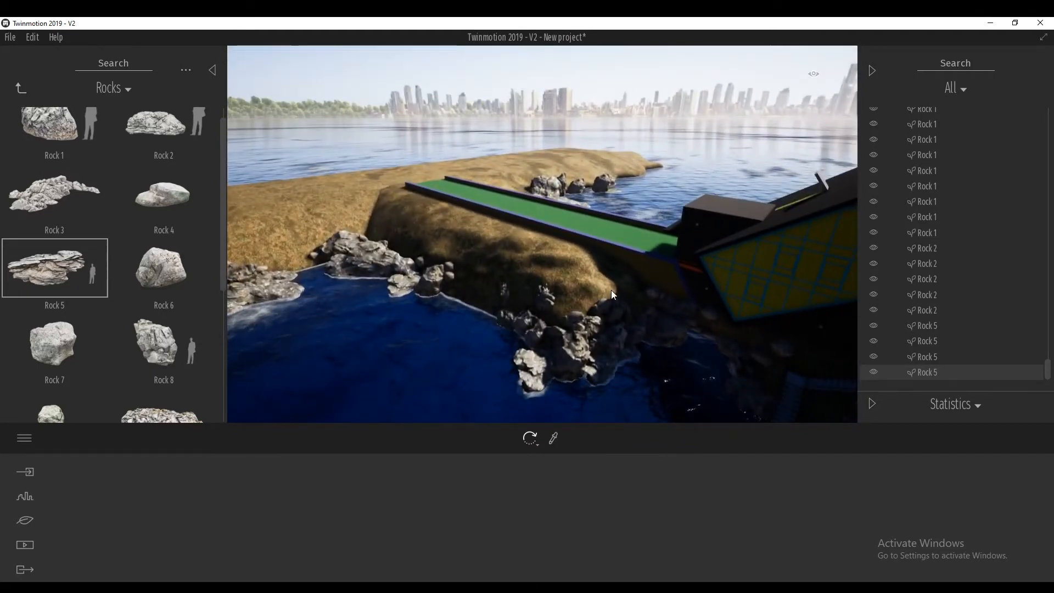
click(814, 74)
mouse_move(729, 225)
mouse_down()
mouse_move(733, 205)
mouse_move(732, 246)
mouse_up()
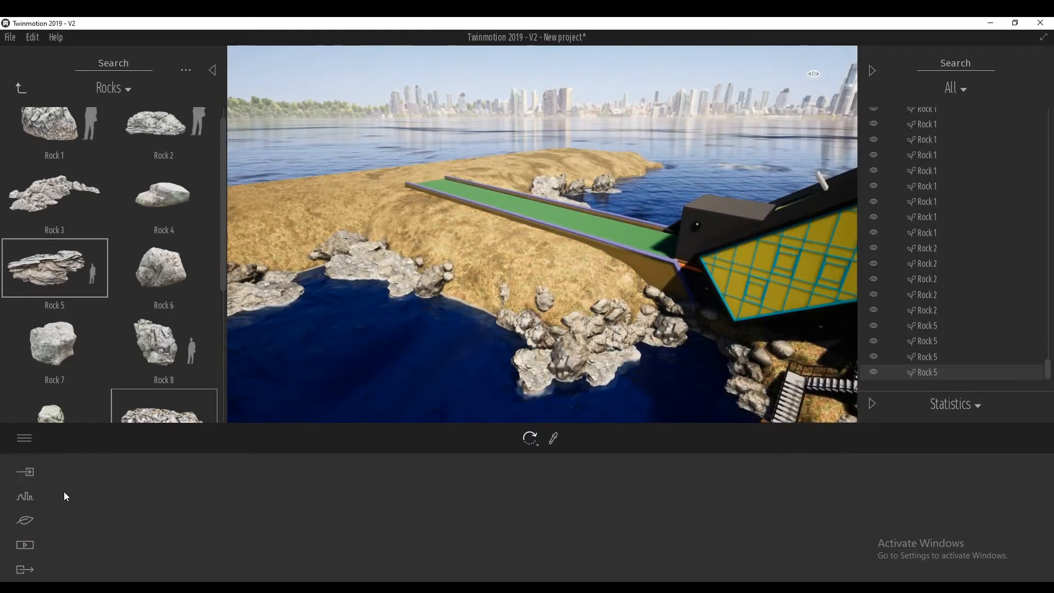
click(25, 546)
click(25, 520)
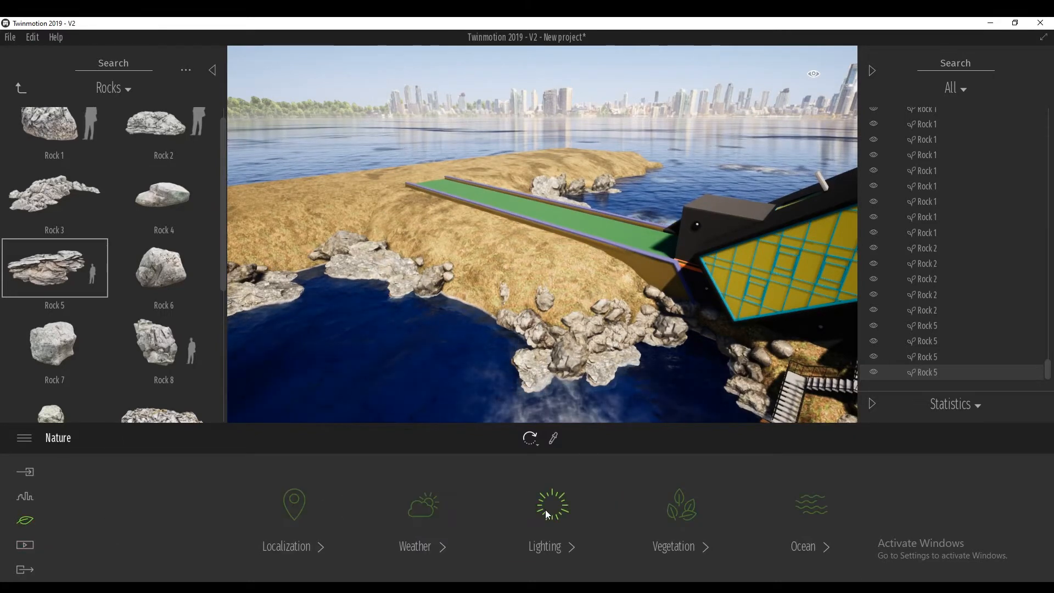
click(545, 510)
drag(254, 538, 254, 444)
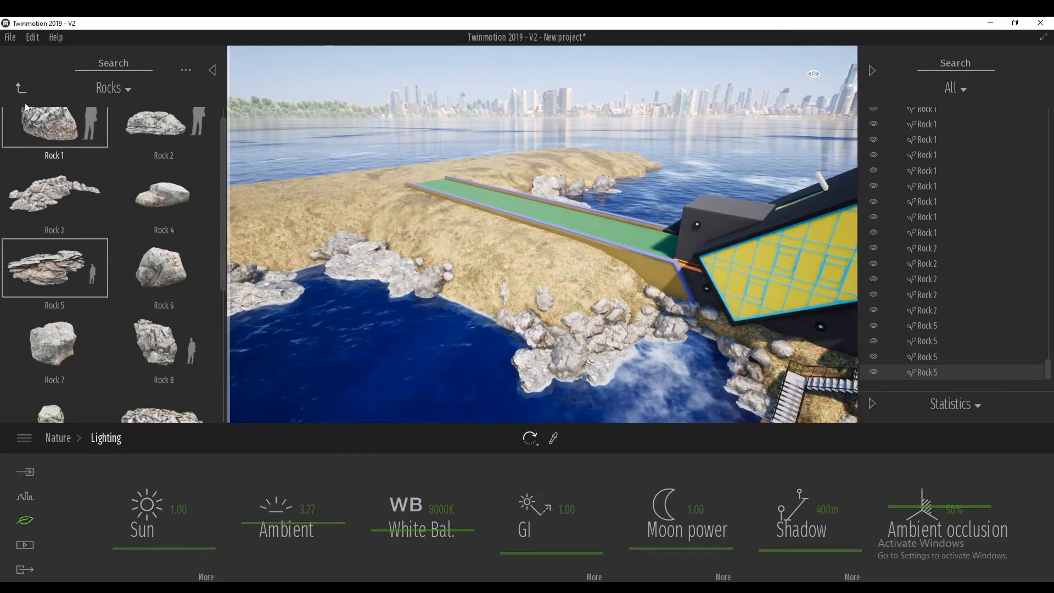
Step: Open the Trees library and choose White birch 1 as the vegetation to paint on the headland
click(16, 87)
click(169, 151)
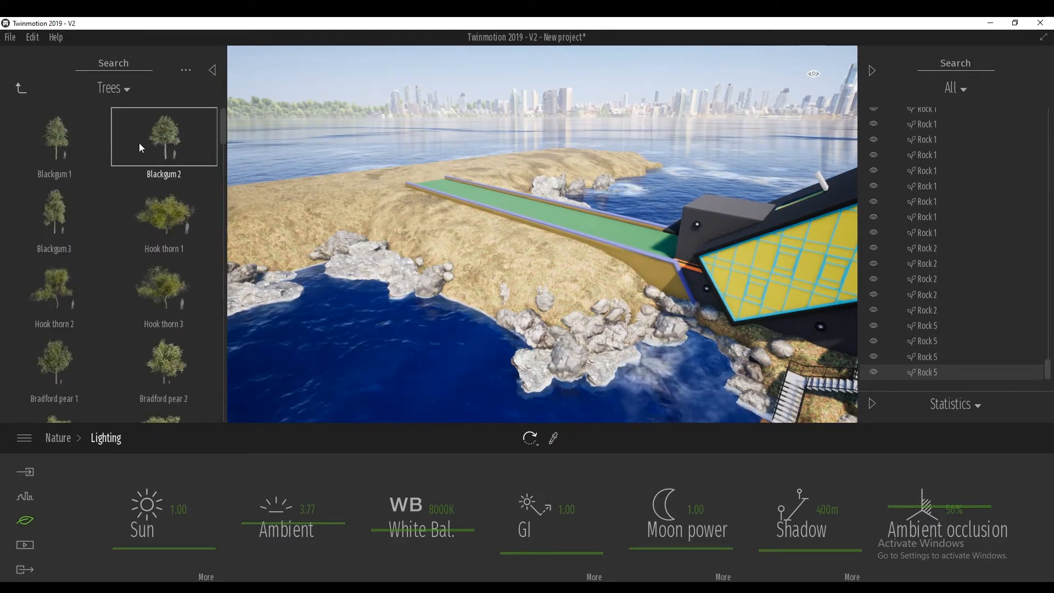
right_drag(360, 222, 234, 220)
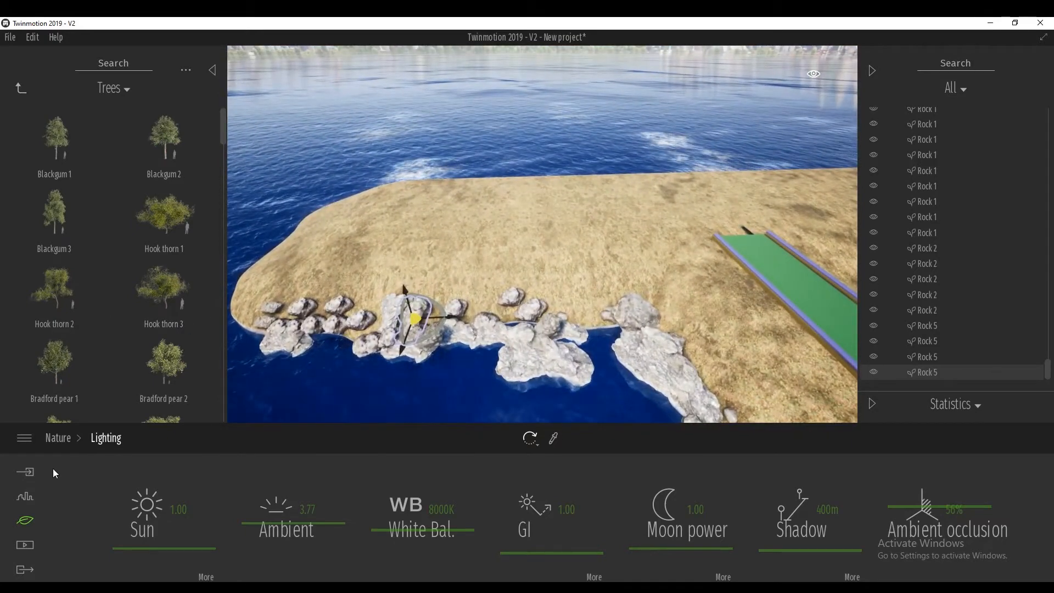
click(25, 520)
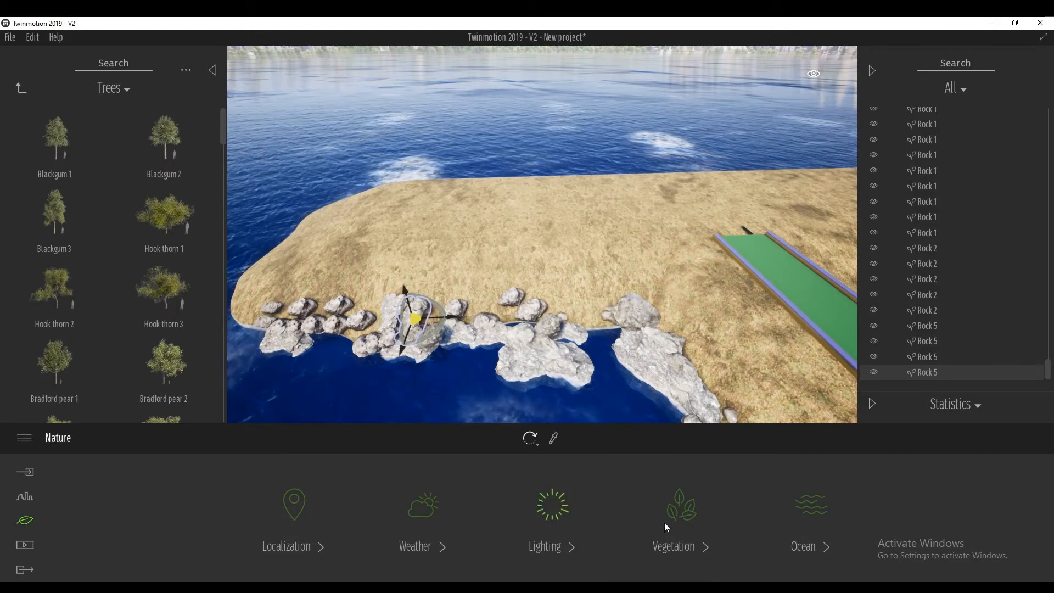
click(681, 514)
click(459, 516)
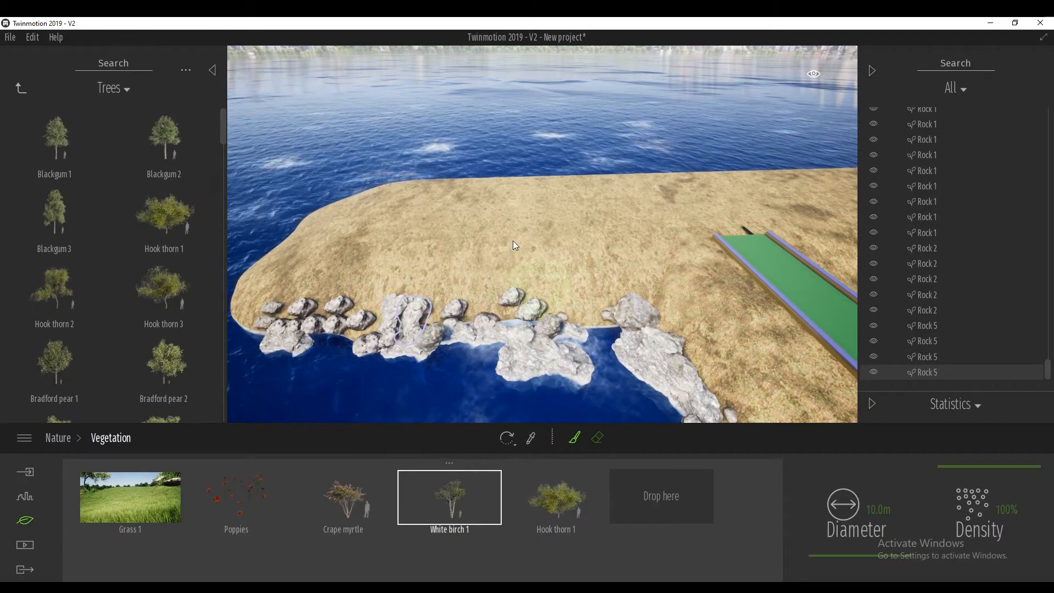
Step: Paint White birch 1 trees across the headland beyond the green walkway with a 15 m brush at 50% density
text(15)
key(Return)
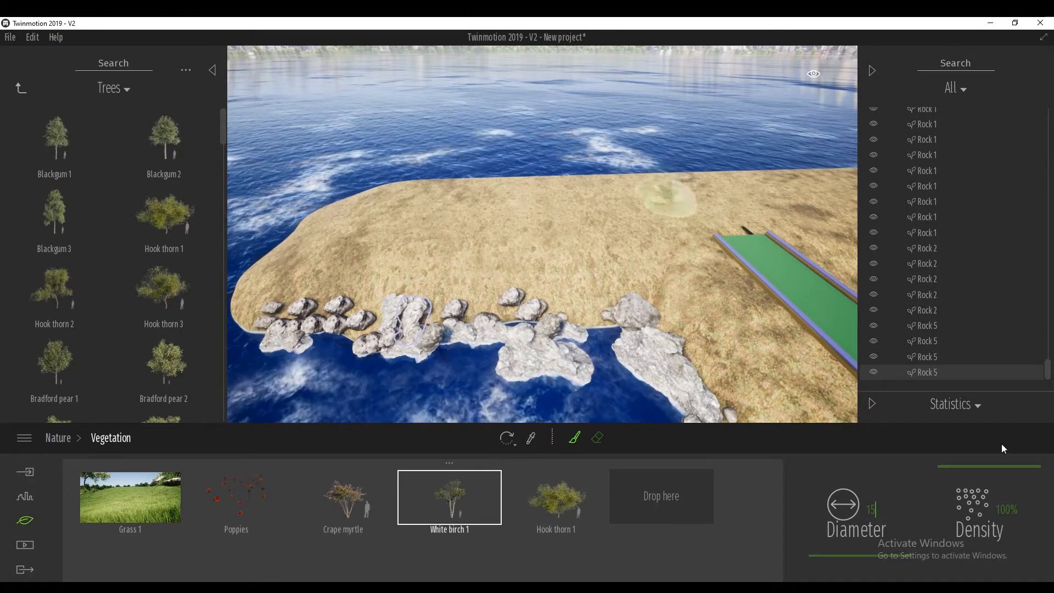
click(1004, 509)
text(50)
key(Return)
mouse_move(728, 195)
mouse_down()
mouse_move(460, 206)
mouse_move(335, 233)
mouse_move(619, 251)
mouse_move(670, 236)
mouse_up()
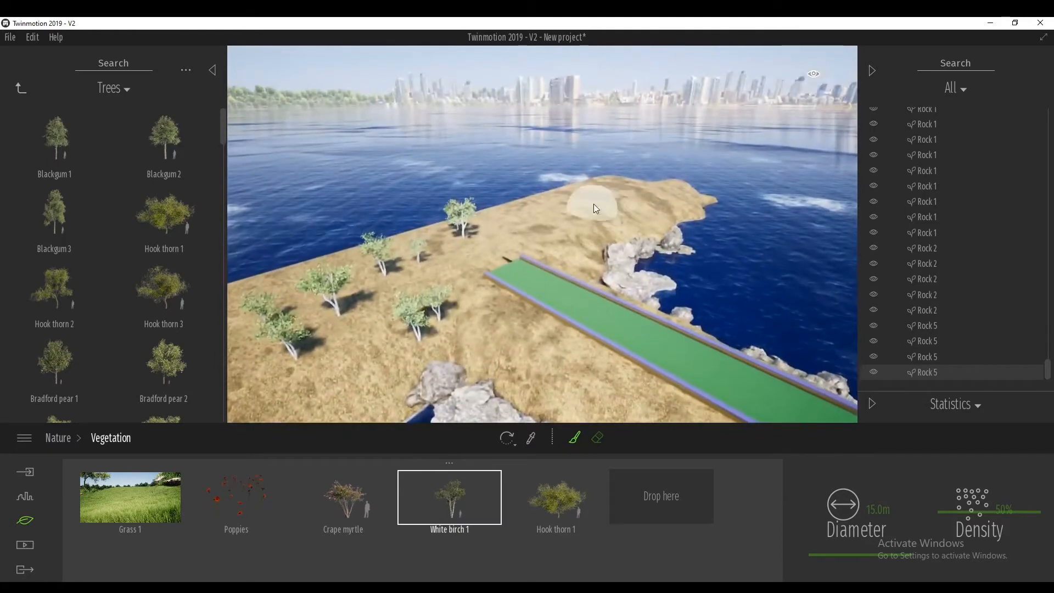
mouse_move(595, 196)
mouse_down()
mouse_move(509, 229)
mouse_move(436, 277)
mouse_up()
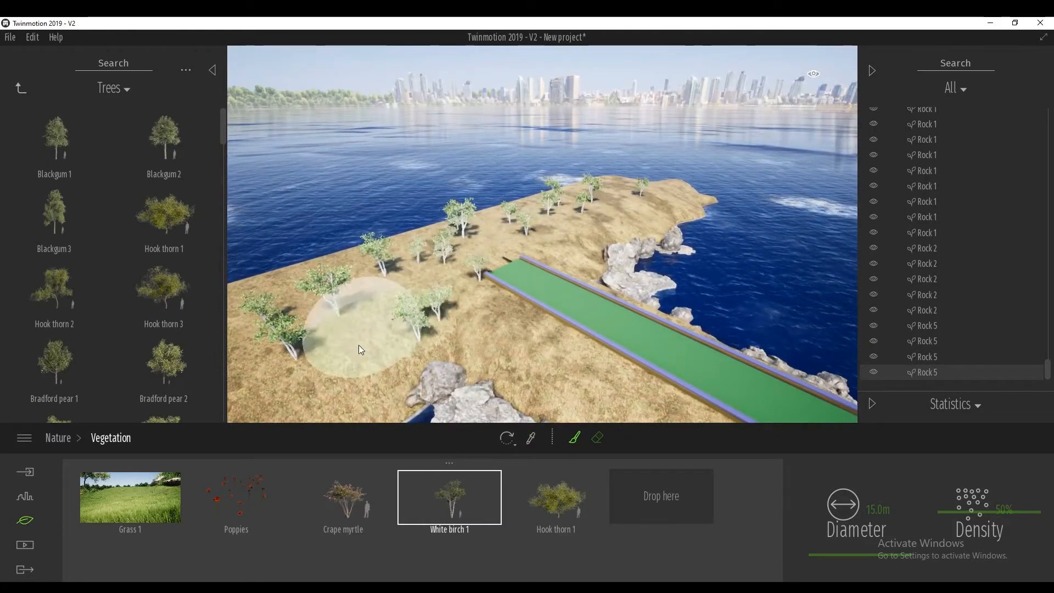
Step: Add Hook thorn 2 to the vegetation palette and paint it among the birches across the headland
drag(60, 298, 650, 501)
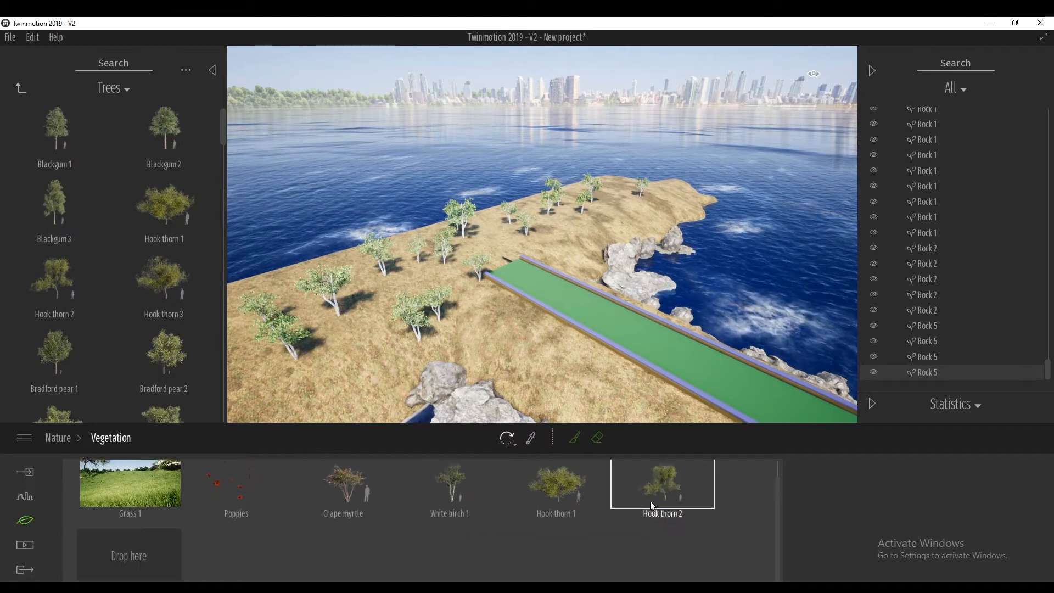
click(575, 438)
mouse_move(371, 331)
mouse_down()
mouse_move(384, 275)
mouse_move(484, 230)
mouse_move(602, 221)
mouse_move(623, 192)
mouse_move(496, 233)
mouse_up()
right_drag(472, 236, 308, 291)
mouse_move(427, 190)
mouse_down()
mouse_move(325, 241)
mouse_move(380, 267)
mouse_move(497, 241)
mouse_move(347, 242)
mouse_move(279, 269)
mouse_move(427, 266)
mouse_up()
Step: Add African olive 2 from the tree library to the vegetation palette and activate painting with it
scroll(139, 324, down, 1)
scroll(147, 319, up, 10)
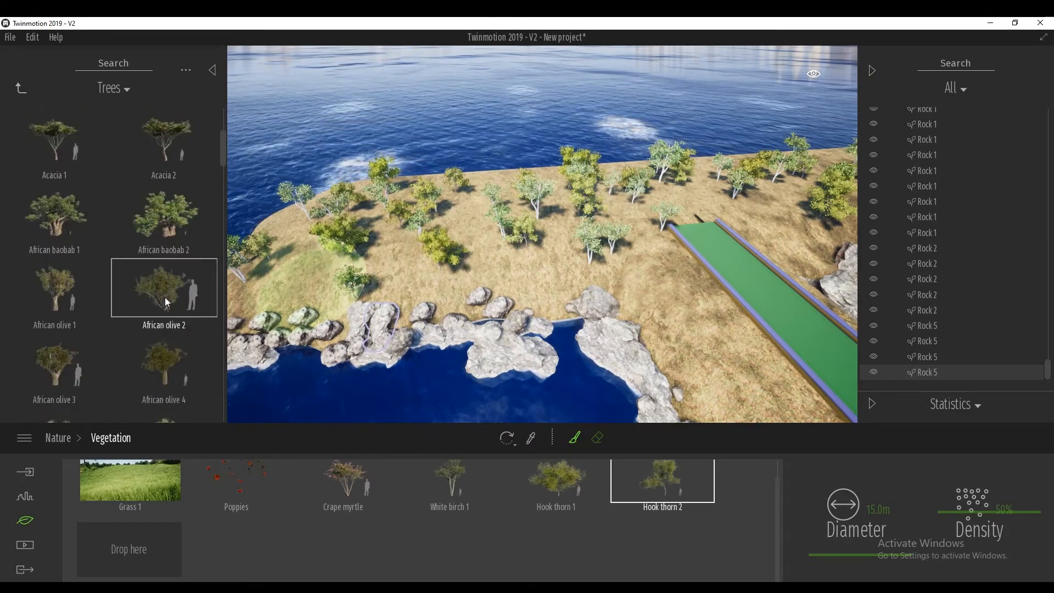
click(165, 297)
key(a)
key(a)
key(w)
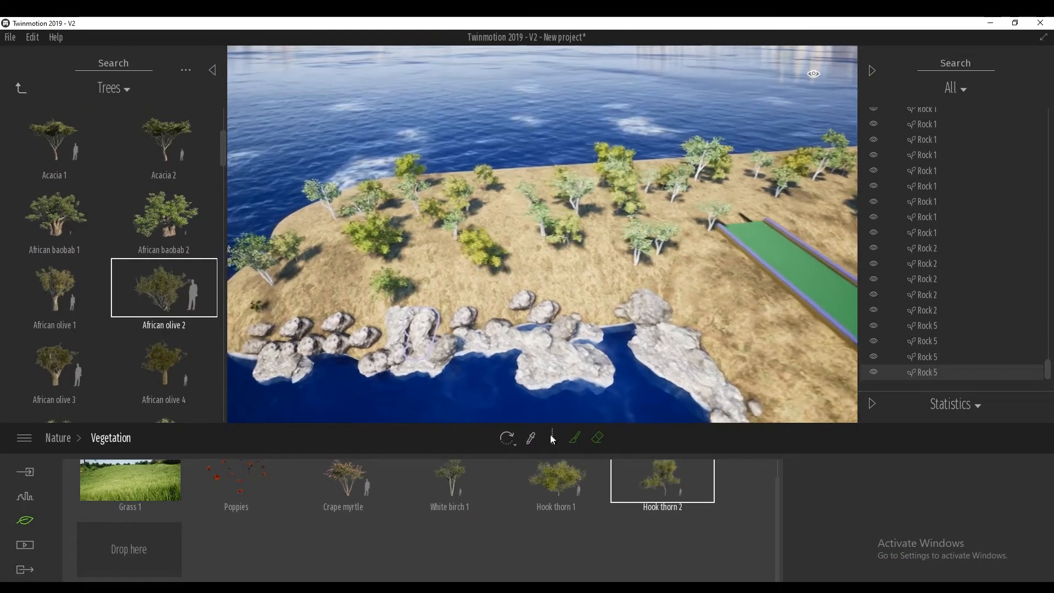
drag(179, 307, 133, 549)
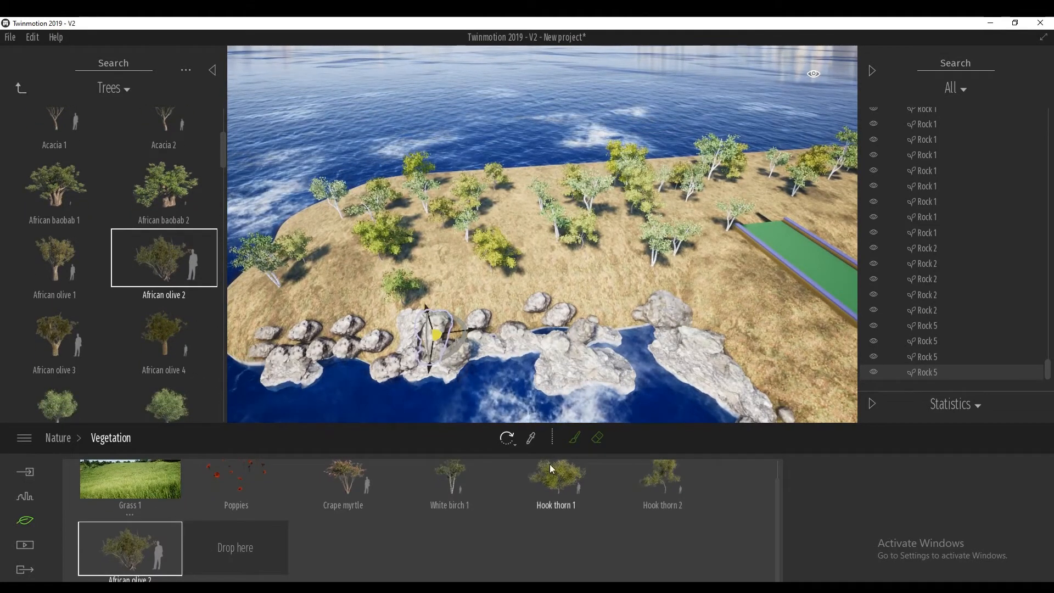
click(574, 438)
Step: Paint African olive 2 shrubs above the rocks at the headland's tip with a 5 m brush
click(881, 509)
text(5)
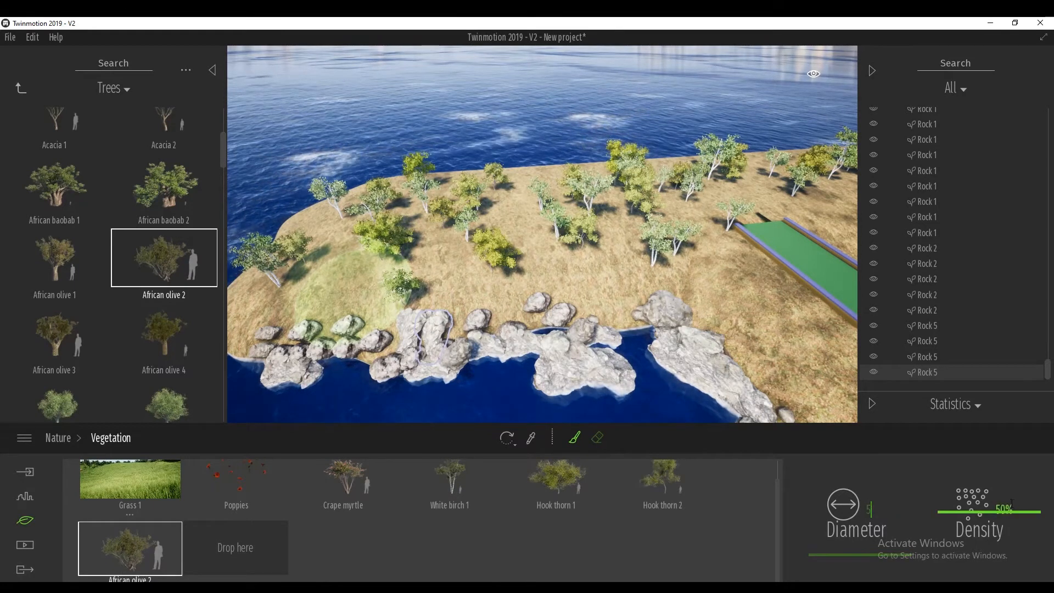
key(Tab)
text(10aaaaaaaw)
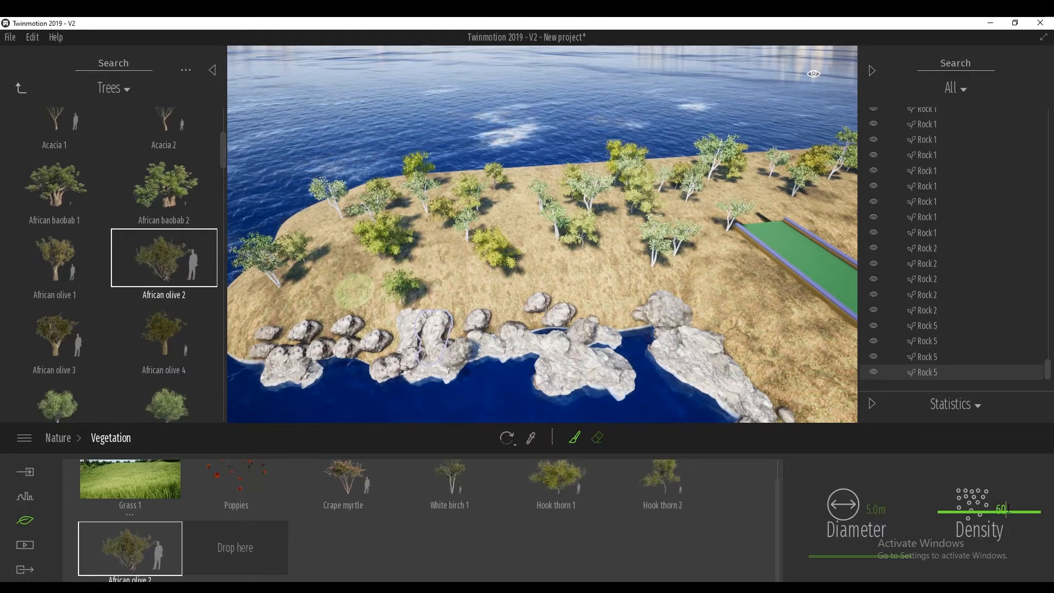
click(437, 283)
right_drag(356, 304, 456, 232)
key(a)
drag(456, 233, 607, 268)
Step: Raise the brush density to 75% and paint more African olive 2 shrubs between the headland's trees
click(1005, 509)
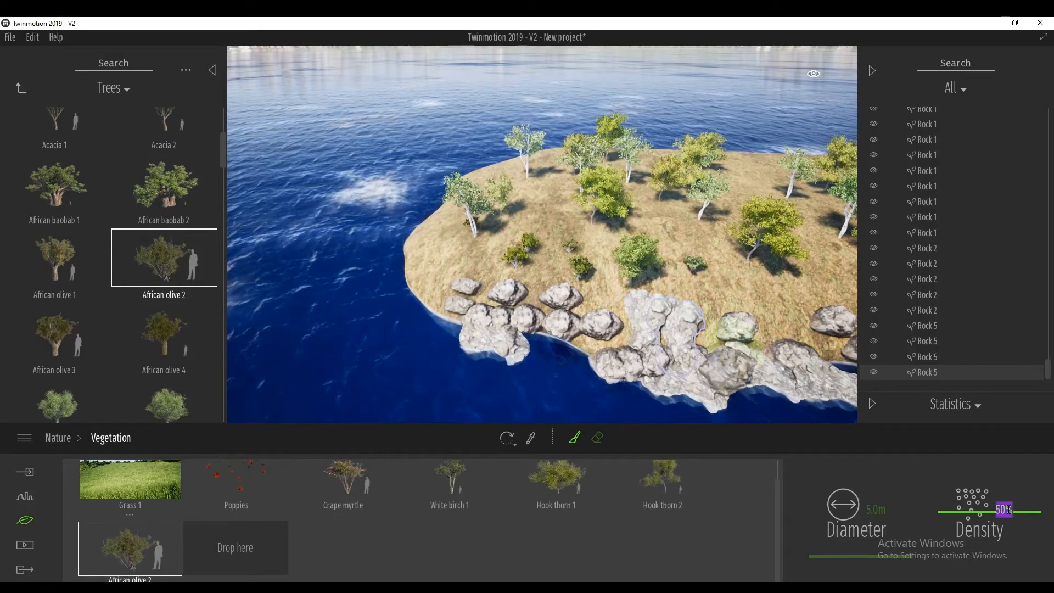
text(75)
key(Return)
click(691, 276)
mouse_move(691, 275)
mouse_down()
mouse_move(655, 229)
mouse_move(566, 216)
mouse_move(509, 261)
mouse_move(623, 309)
mouse_up()
mouse_move(623, 309)
right_down()
mouse_move(654, 288)
mouse_move(617, 284)
right_up()
mouse_move(618, 284)
mouse_down()
mouse_move(776, 281)
mouse_move(602, 269)
mouse_move(716, 265)
mouse_up()
Step: Raise the brush density to 100% and paint African olive 2 along the middle of the headland
key(d)
click(1004, 509)
text(100)
key(Return)
mouse_move(708, 265)
mouse_down()
mouse_move(539, 206)
mouse_move(564, 231)
mouse_up()
Step: Widen the brush to 10 m and paint African olive 2 across the headland and around the end of the green walkway
click(876, 508)
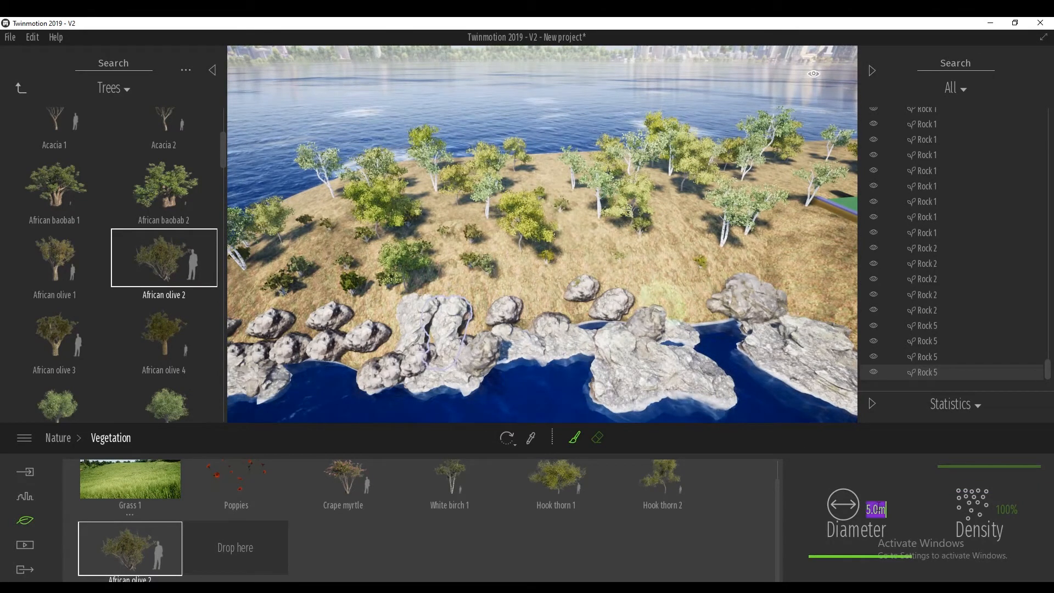
text(10)
key(Return)
mouse_move(571, 230)
mouse_down()
mouse_move(697, 235)
mouse_move(627, 264)
mouse_move(592, 215)
mouse_up()
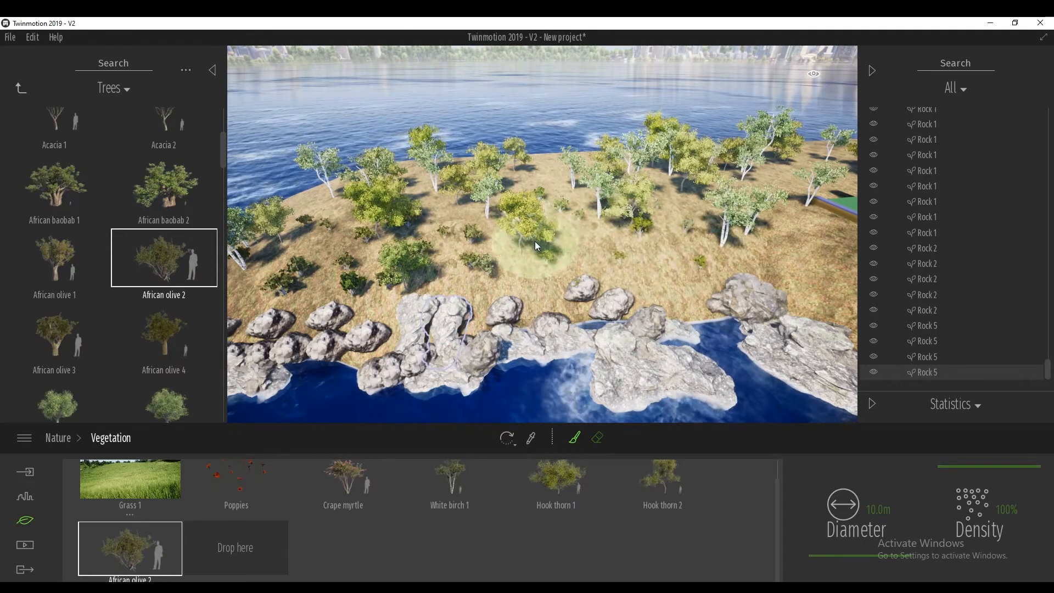
key(d)
mouse_move(664, 228)
mouse_down()
mouse_move(739, 278)
mouse_move(617, 196)
mouse_move(463, 213)
mouse_move(389, 199)
mouse_move(596, 245)
mouse_up()
right_drag(597, 245, 621, 256)
key(w)
mouse_move(685, 174)
mouse_down()
mouse_move(606, 136)
mouse_move(468, 203)
mouse_move(581, 204)
mouse_move(680, 159)
mouse_up()
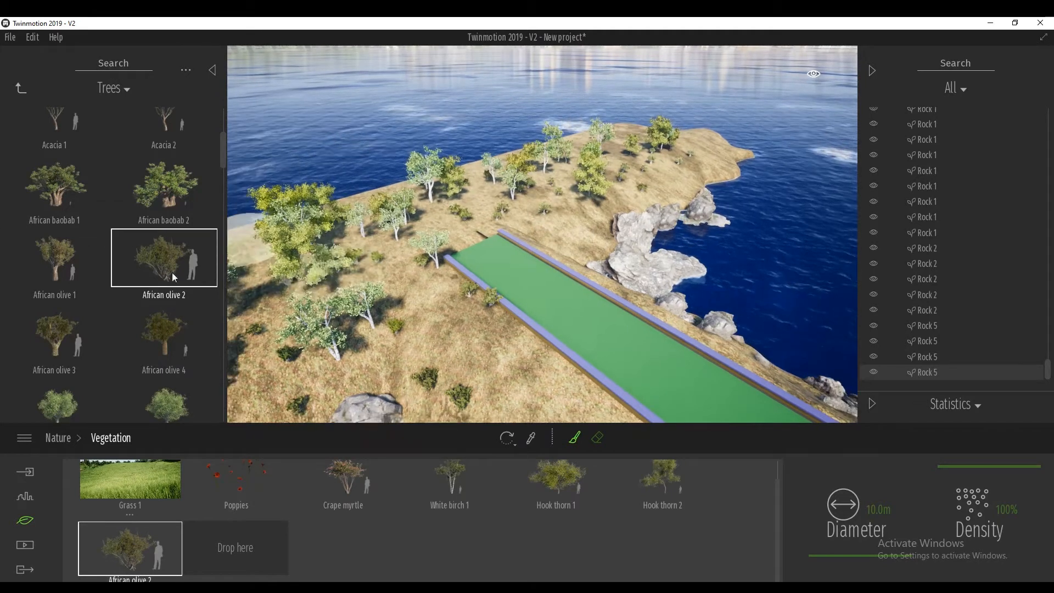
Step: Place American elm 1 trees individually across the headland, from the walkway's end to the ground above the rocks
scroll(149, 358, down, 4)
scroll(154, 348, down, 2)
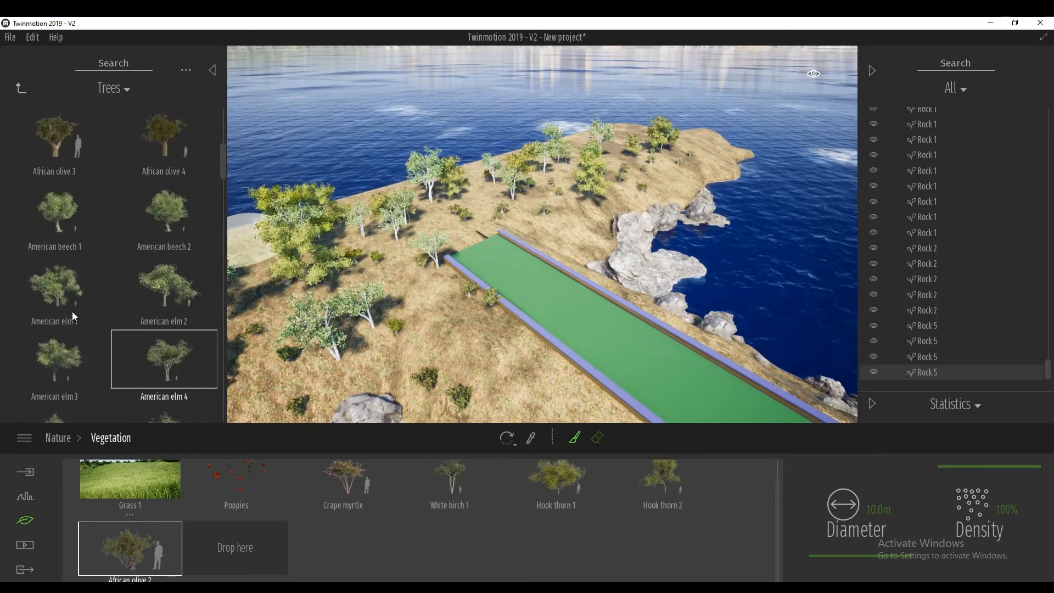
mouse_move(58, 292)
mouse_down()
mouse_move(419, 218)
mouse_move(565, 173)
mouse_move(593, 144)
mouse_move(682, 151)
mouse_move(586, 214)
mouse_move(483, 224)
mouse_up()
right_drag(482, 224, 555, 189)
click(473, 167)
click(434, 165)
click(336, 166)
click(358, 214)
click(506, 264)
click(558, 223)
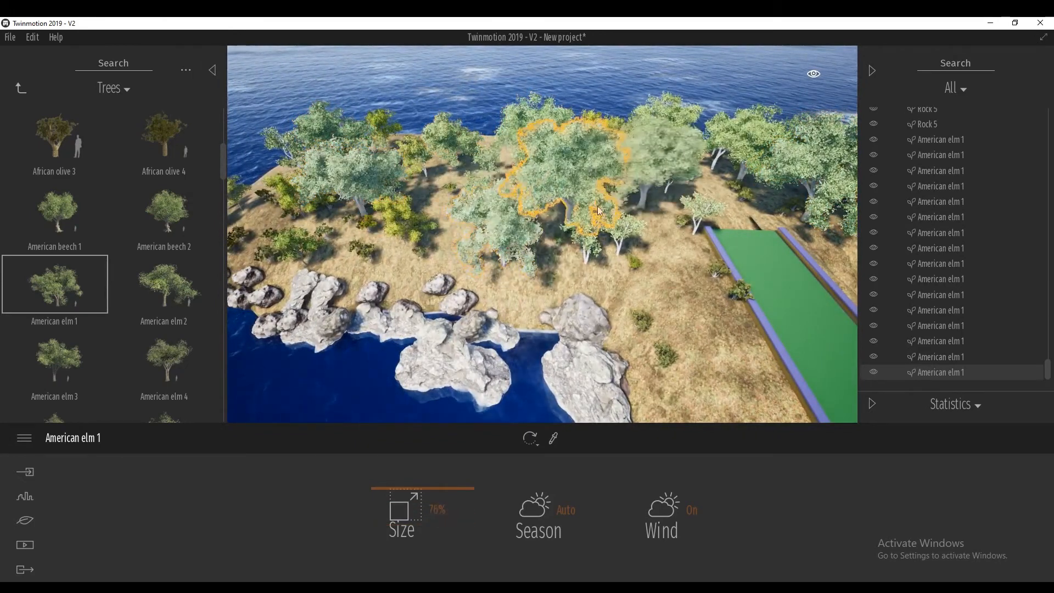
click(437, 246)
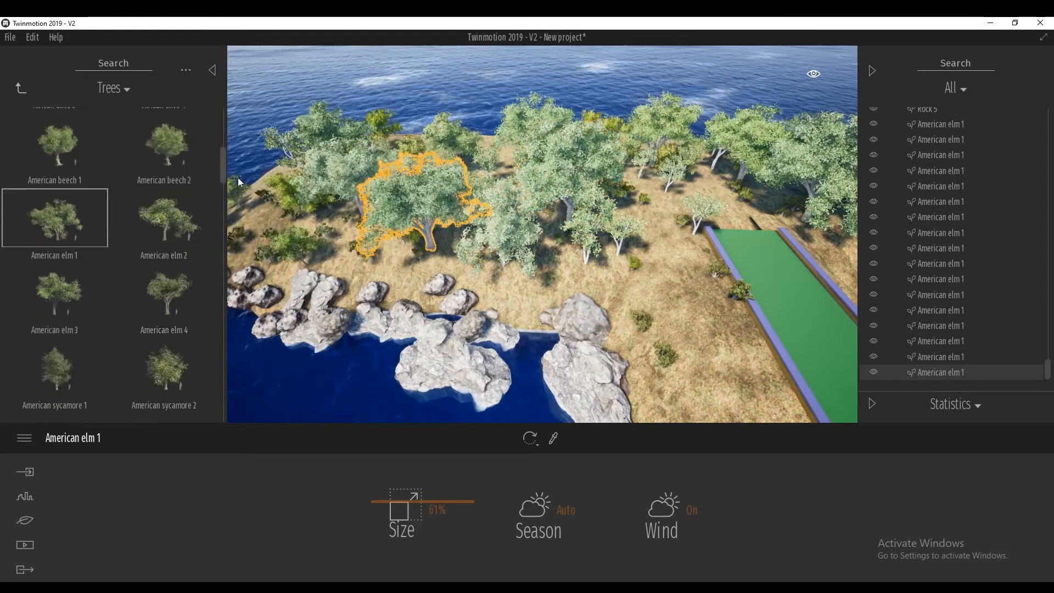
Step: Place Bamboo 4 clumps individually between the elm trees and around the end of the green walkway
drag(224, 169, 223, 199)
click(166, 167)
scroll(661, 266, up, 2)
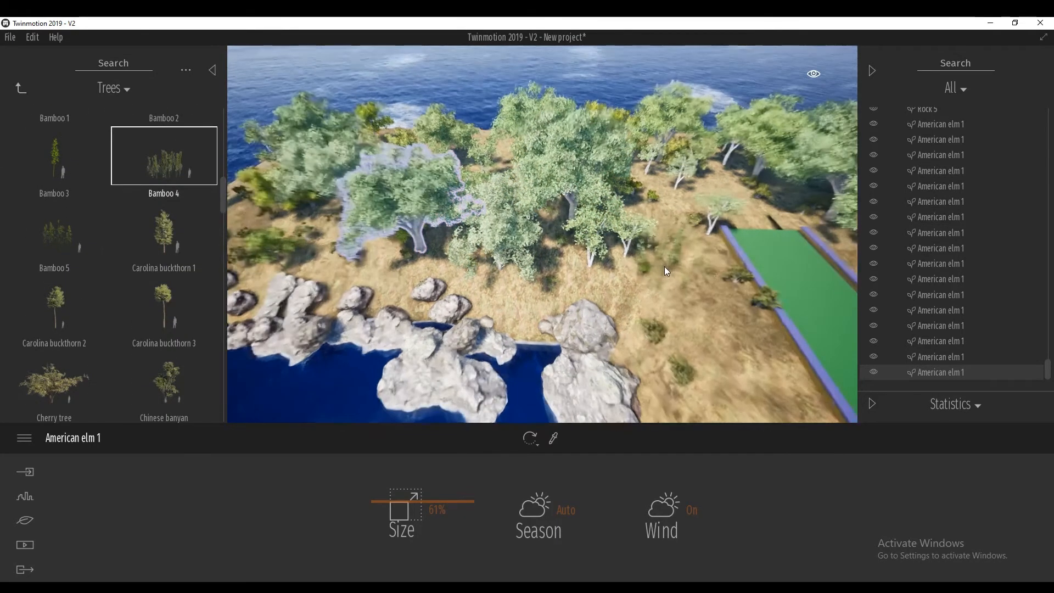
click(680, 240)
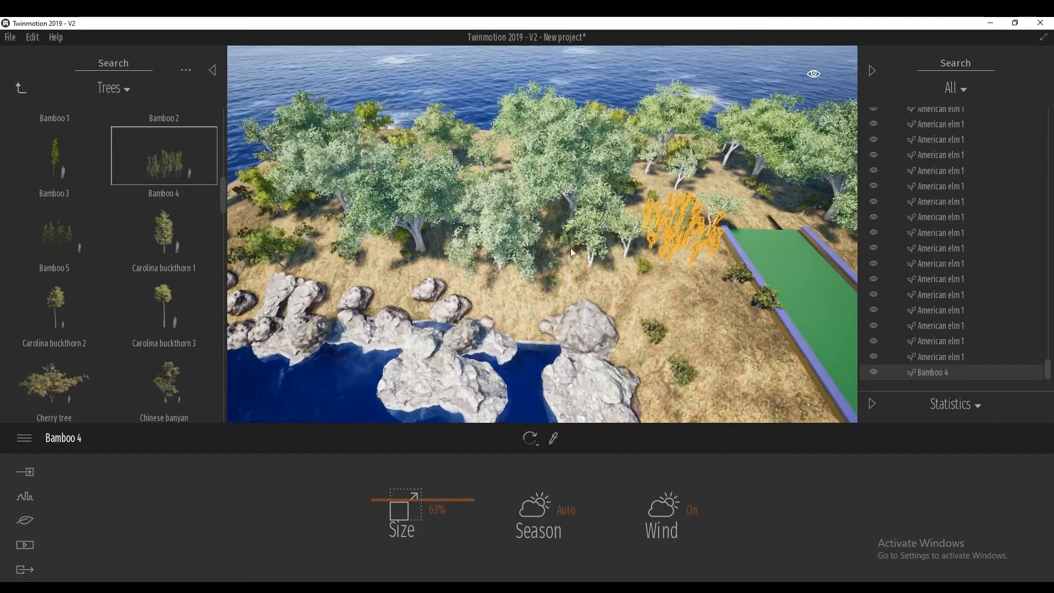
click(565, 249)
click(666, 186)
click(725, 192)
Step: Add Bamboo 4 clumps among the elms and shrubs on the ground above the small shoreline rocks
key(a)
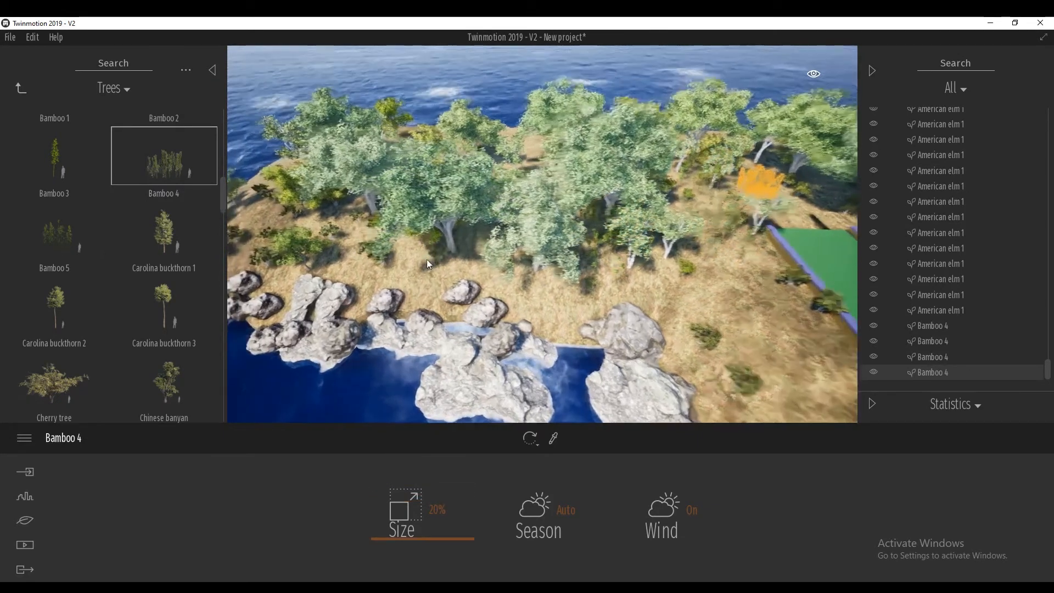
click(433, 257)
click(380, 232)
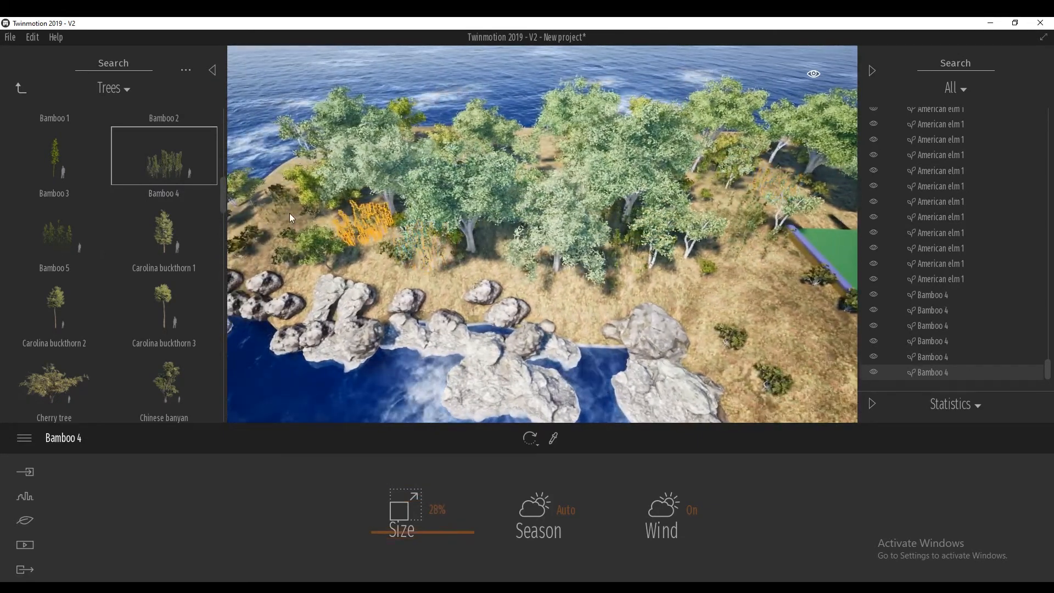
click(289, 213)
key(a)
click(295, 252)
Step: Place more Bamboo 4 clumps beneath the elm trees between the large shoreline rocks and the green walkway
click(612, 273)
key(d)
right_drag(612, 273, 614, 273)
click(542, 224)
click(423, 243)
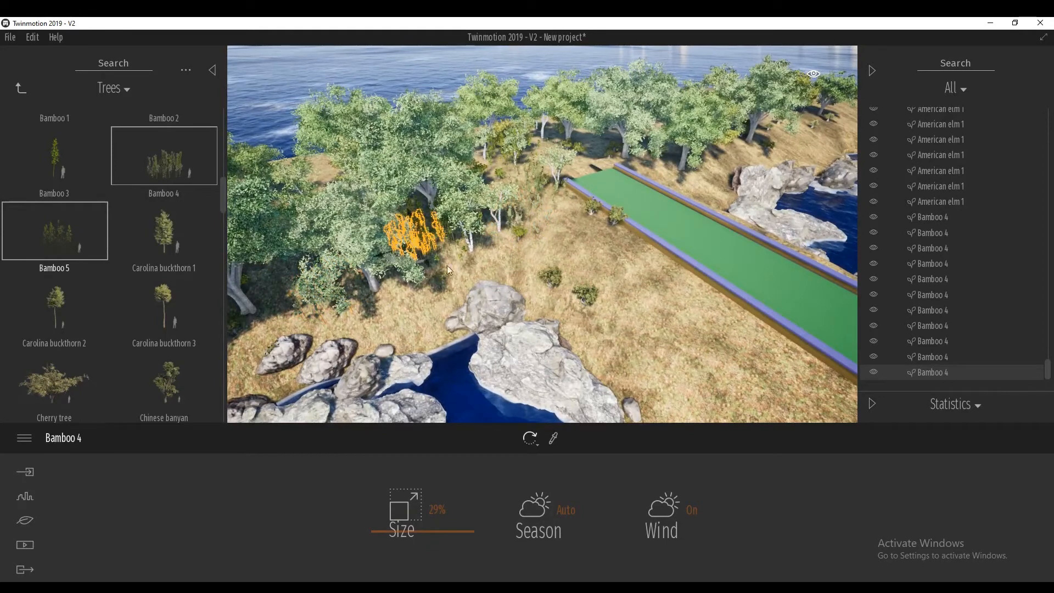
Step: Place four Bamboo 5 clumps on the grassy slope between the elm trees, the rocks and the walkway
click(65, 238)
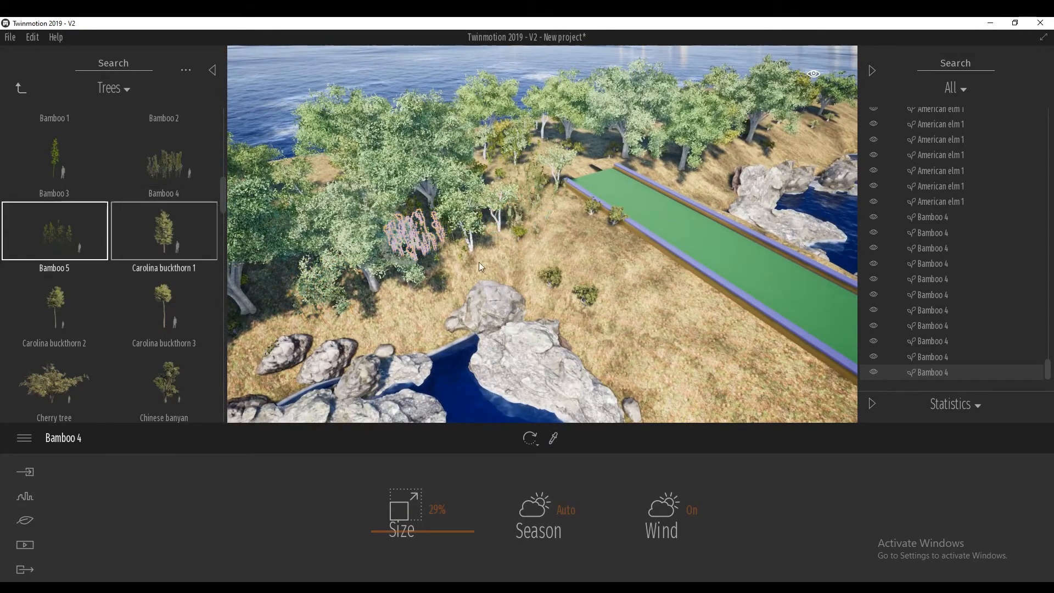
click(506, 253)
click(539, 236)
click(519, 244)
click(412, 296)
Step: Place a row of Bamboo 4 clumps from the walkway's end along the trees on its far side
right_drag(533, 243, 177, 172)
click(177, 172)
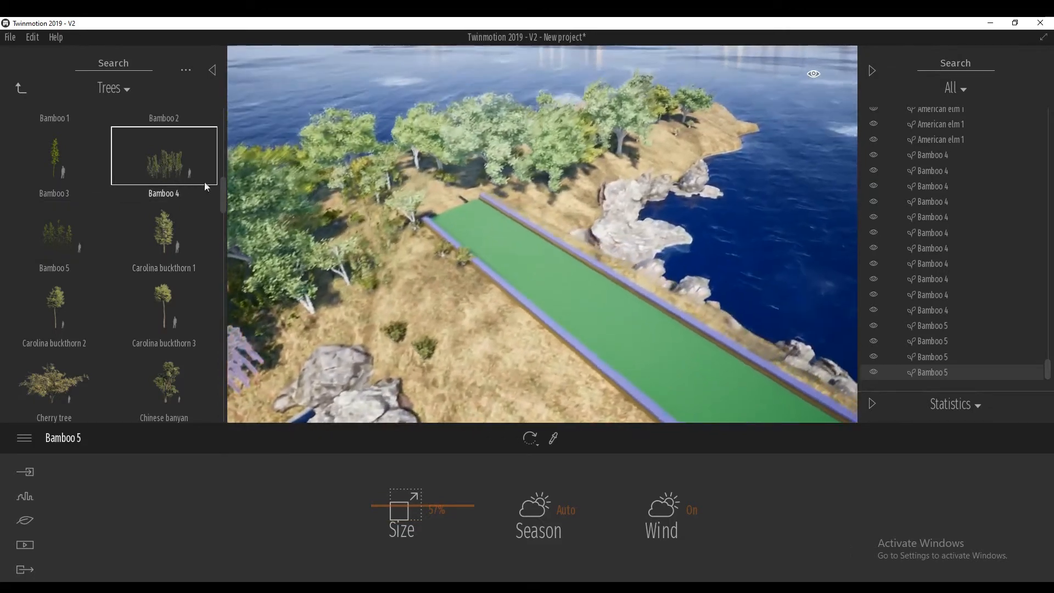
click(402, 217)
click(449, 203)
click(510, 217)
click(571, 185)
click(611, 177)
click(628, 162)
click(650, 153)
click(650, 155)
click(653, 151)
Step: Add Bamboo 4 clumps under the trees near the far tip of the headland and beside the walkway
right_drag(651, 156, 659, 157)
key(d)
scroll(659, 157, up, 3)
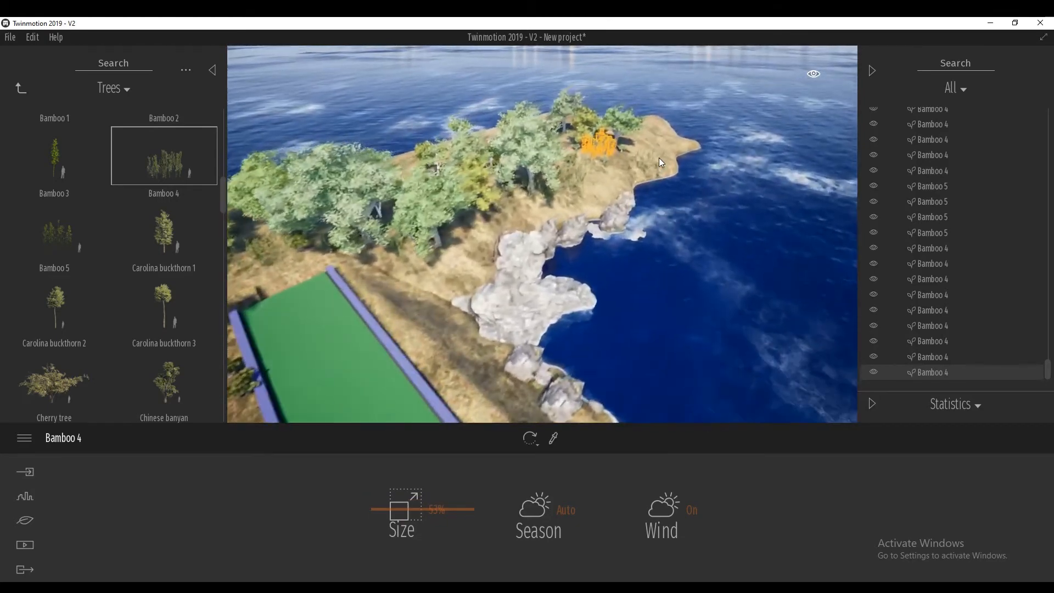
click(630, 130)
click(559, 180)
click(270, 327)
Step: Place Bamboo 4 clumps behind the walkway's end and above the large rocks on its far side
right_drag(272, 329, 272, 326)
key(a)
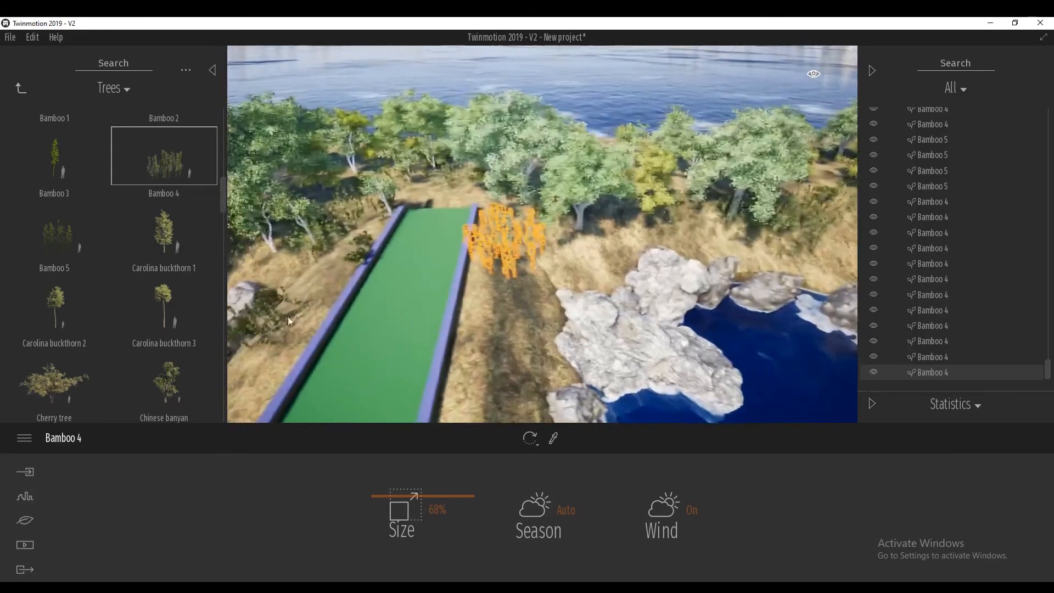
click(477, 206)
click(601, 278)
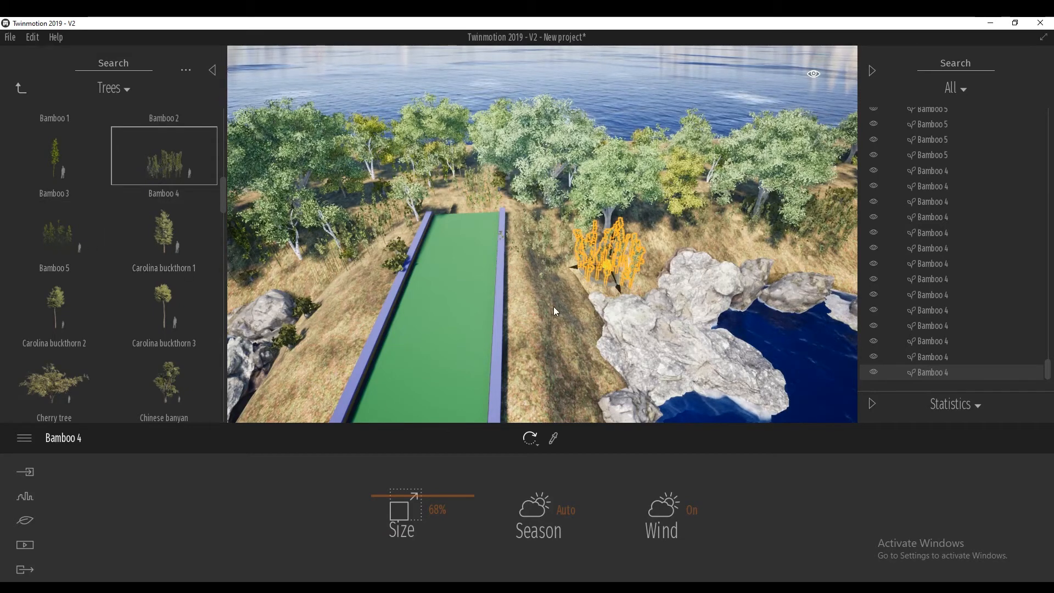
Step: Place three Bamboo 5 clumps on the bare ground between the walkway and the rocks on its far side
click(62, 236)
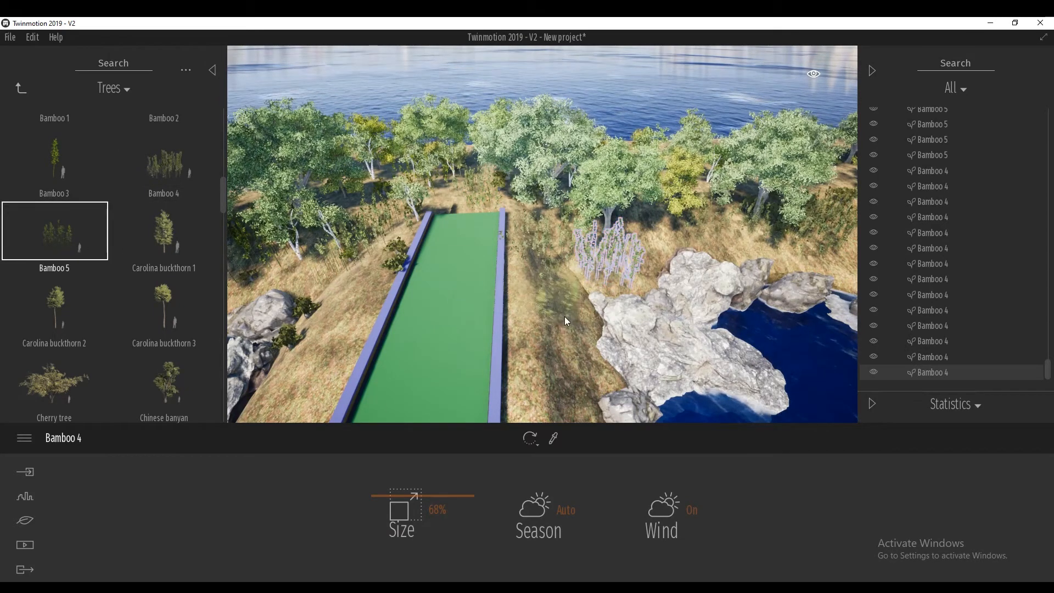
click(566, 298)
click(588, 299)
click(660, 251)
Step: Place Bamboo 4 clumps on the open slope beside the green walkway, around its end and above the near rocks
key(a)
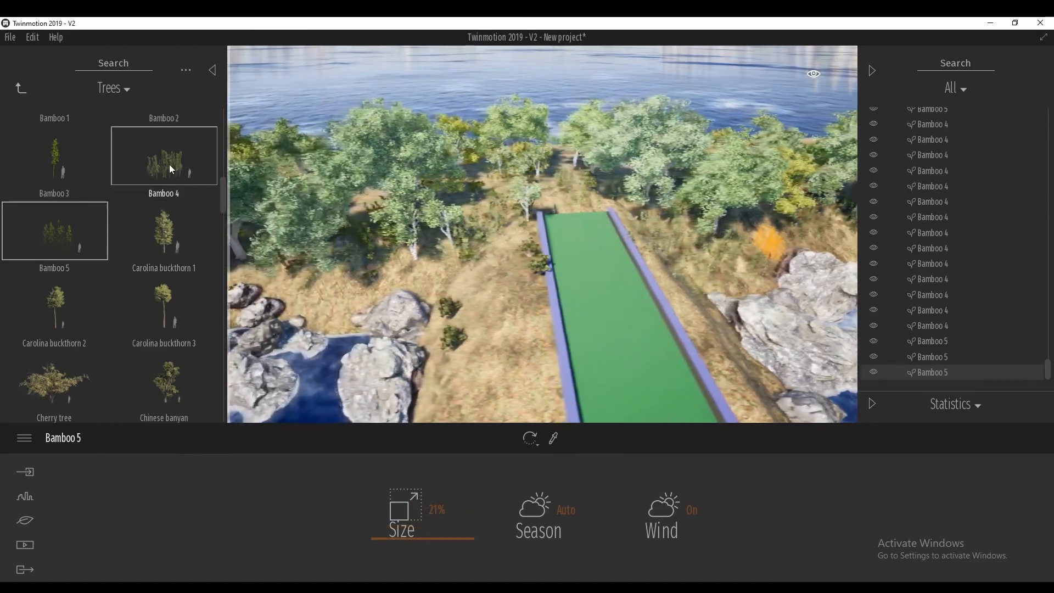
click(172, 169)
click(519, 276)
click(536, 318)
click(531, 243)
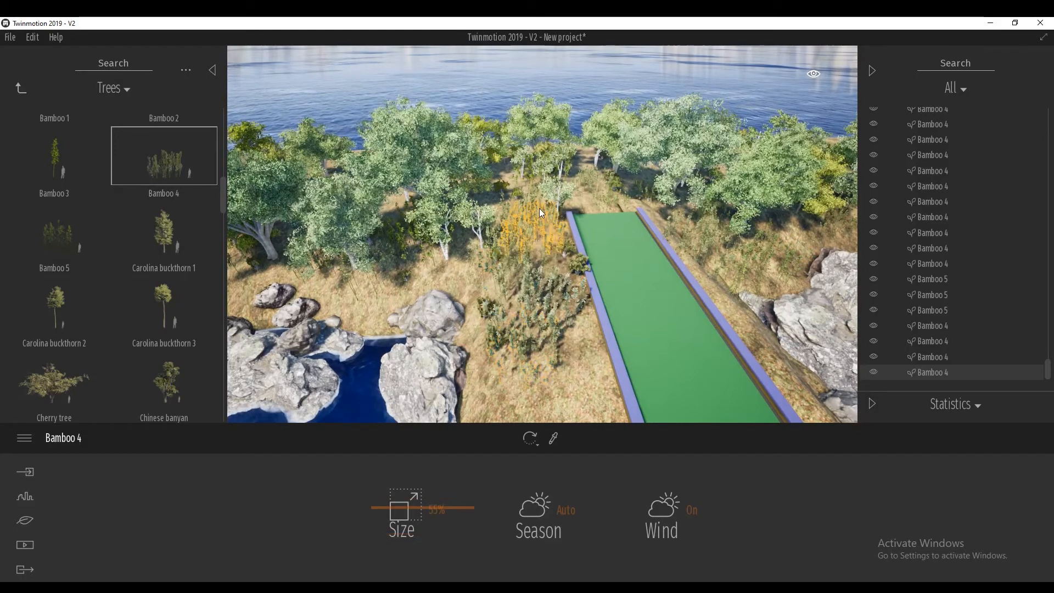
click(579, 195)
click(569, 182)
click(443, 275)
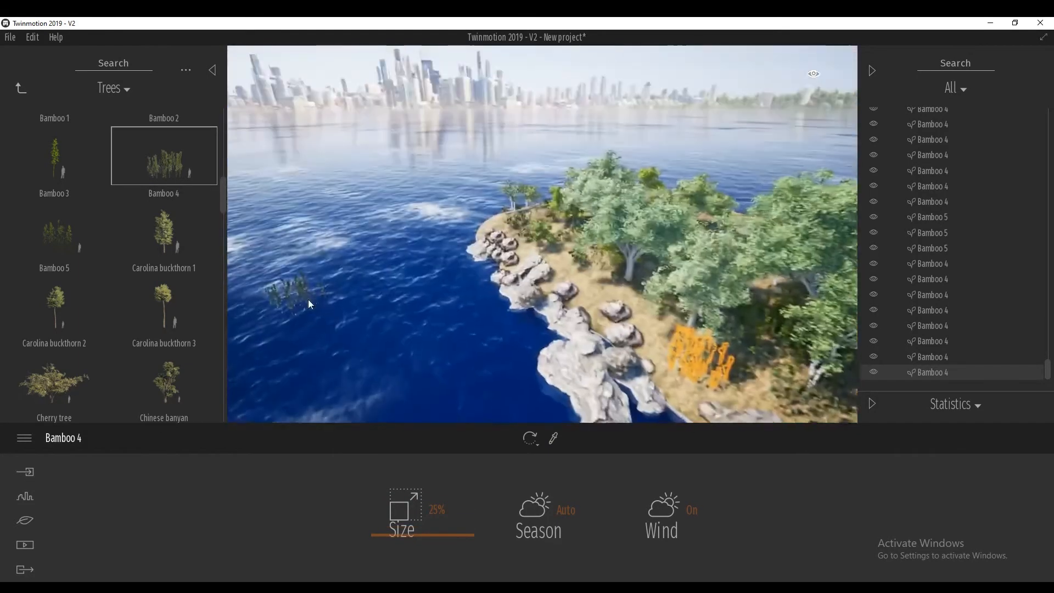
Step: Place Bamboo 4 clumps on the rounded tip of the headland, just behind the small shoreline rocks
key(Up)
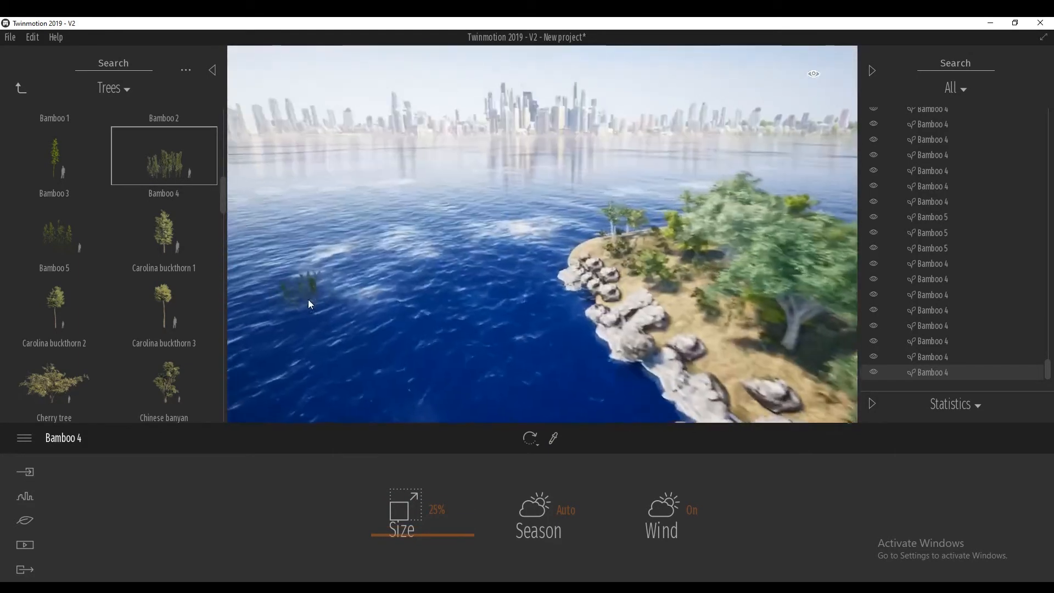
right_drag(319, 301, 315, 299)
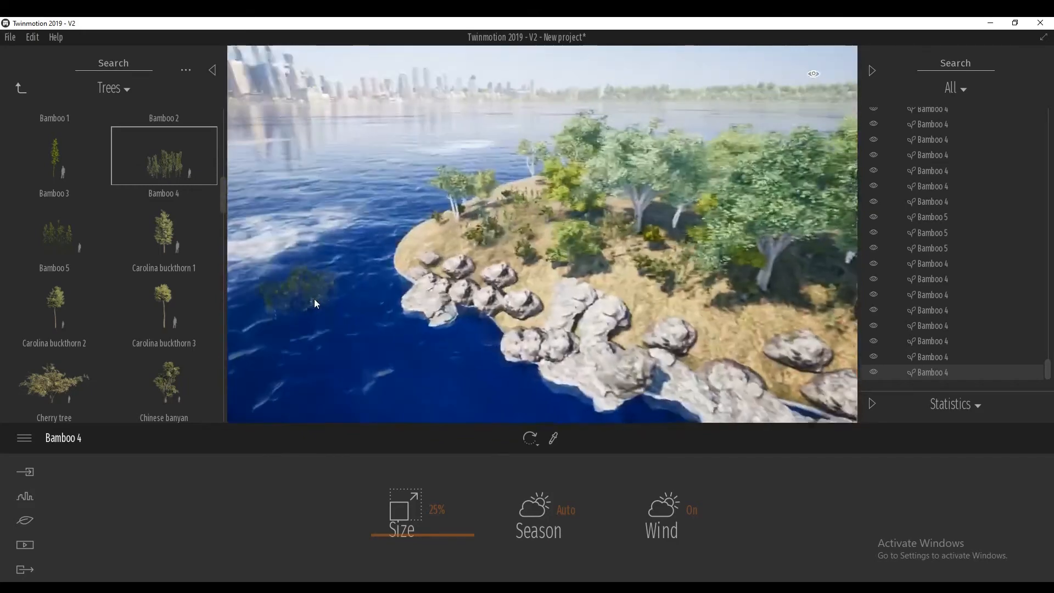
click(459, 251)
click(581, 260)
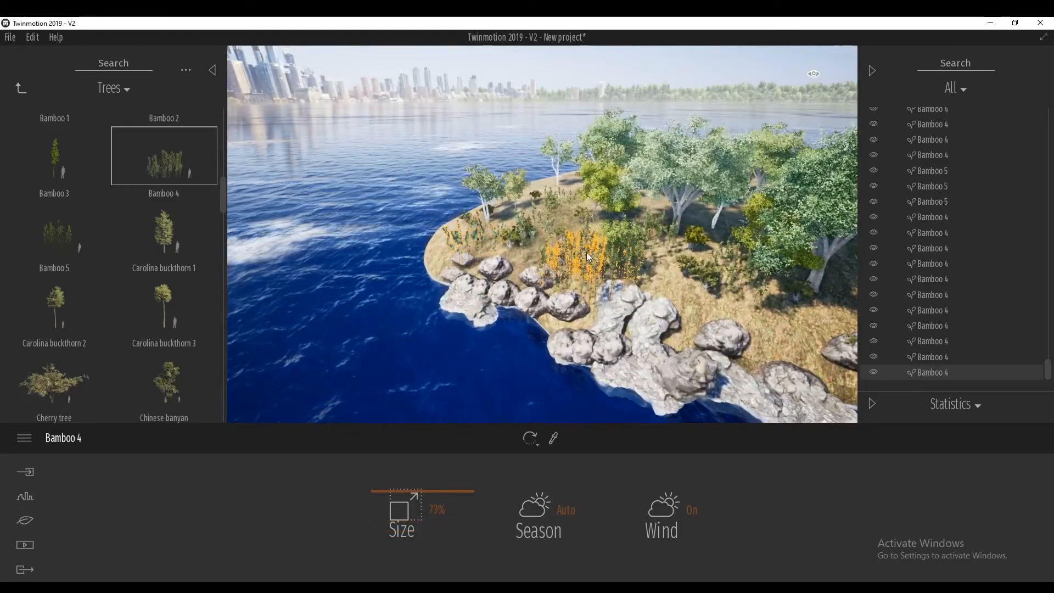
click(568, 231)
Step: Fill the grassy strip between the elm trees and the large shoreline rocks with more Bamboo 4 clumps
right_drag(593, 237, 692, 247)
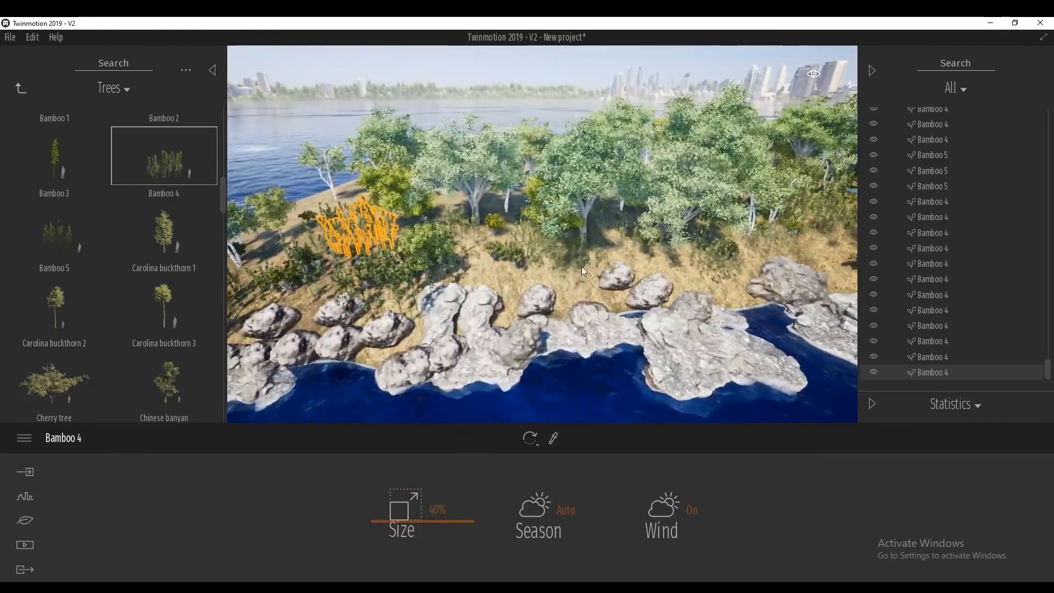
click(599, 261)
click(679, 246)
click(746, 248)
right_drag(792, 248, 841, 250)
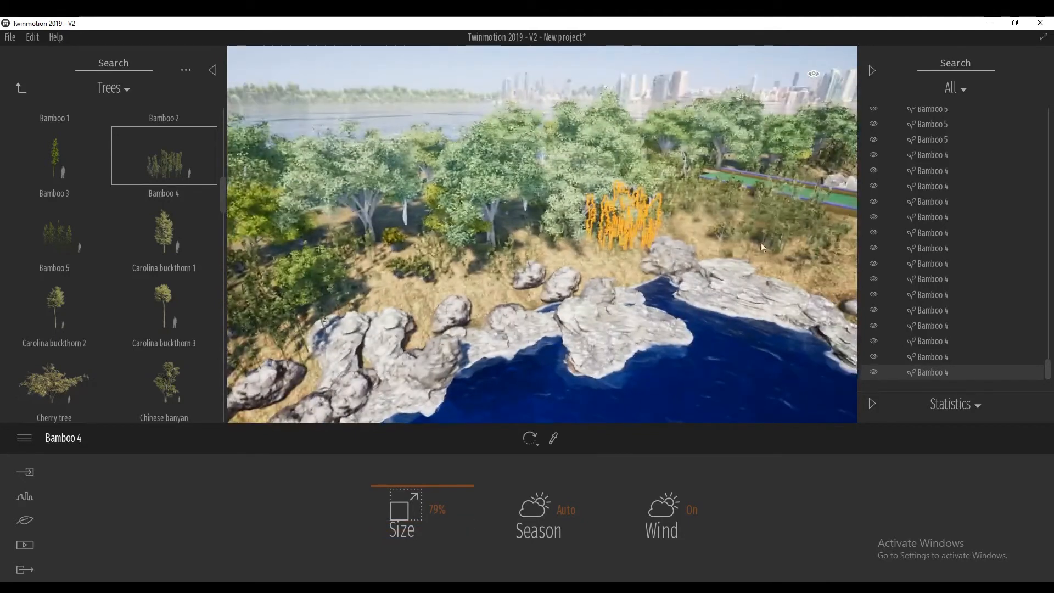
click(704, 225)
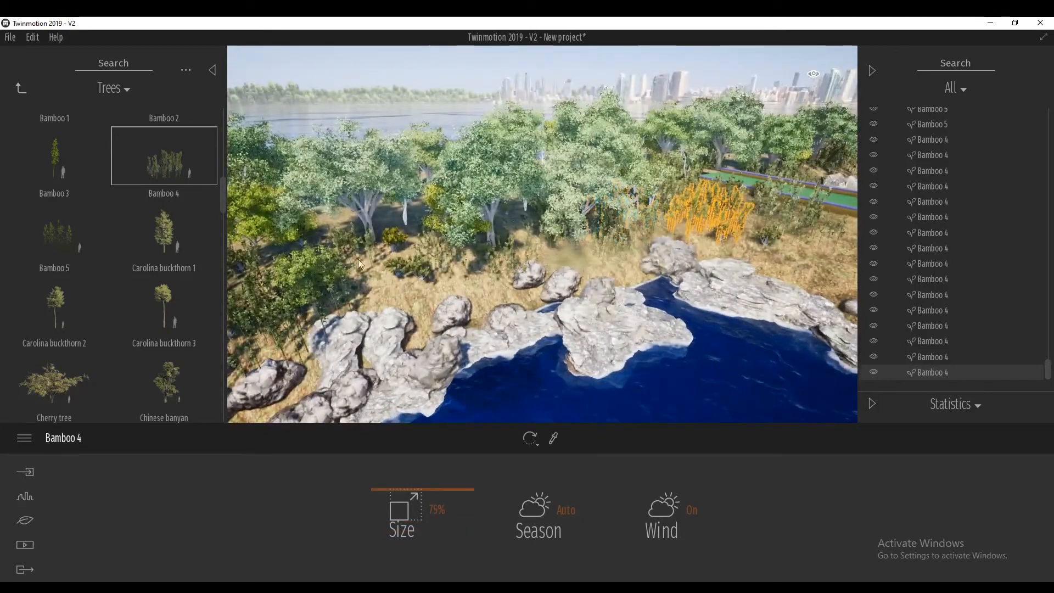
Step: Open the rock assets and scatter Rock 6 boulders among the existing rocks along the shoreline
click(21, 88)
click(72, 296)
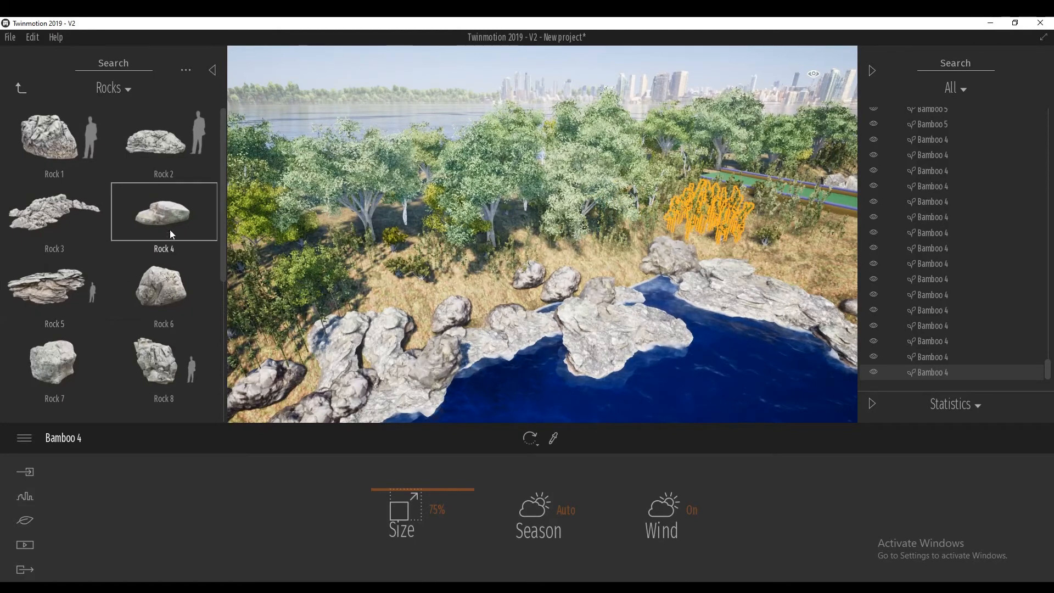
click(170, 212)
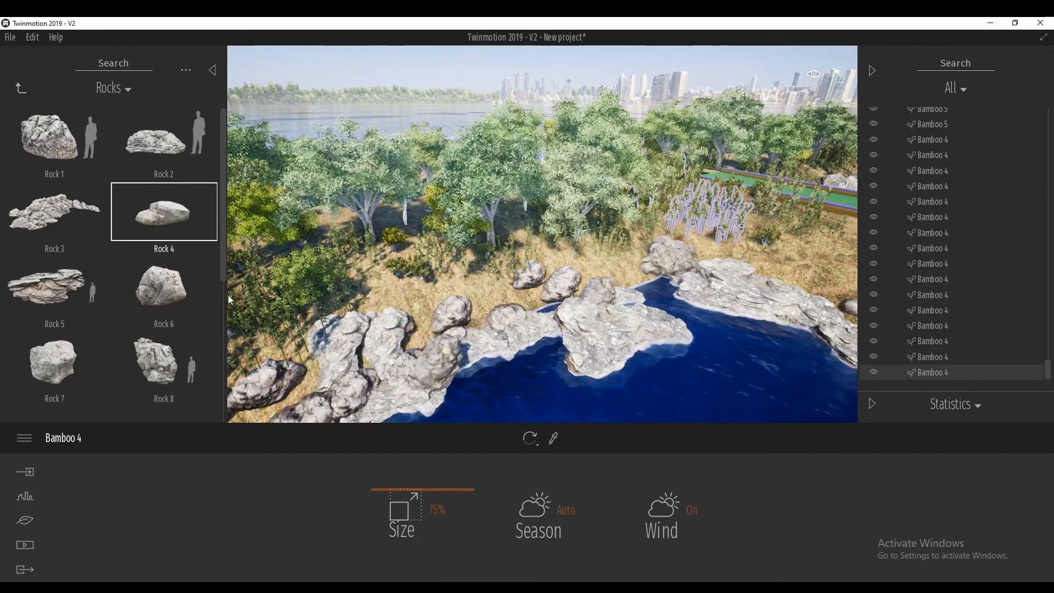
click(164, 286)
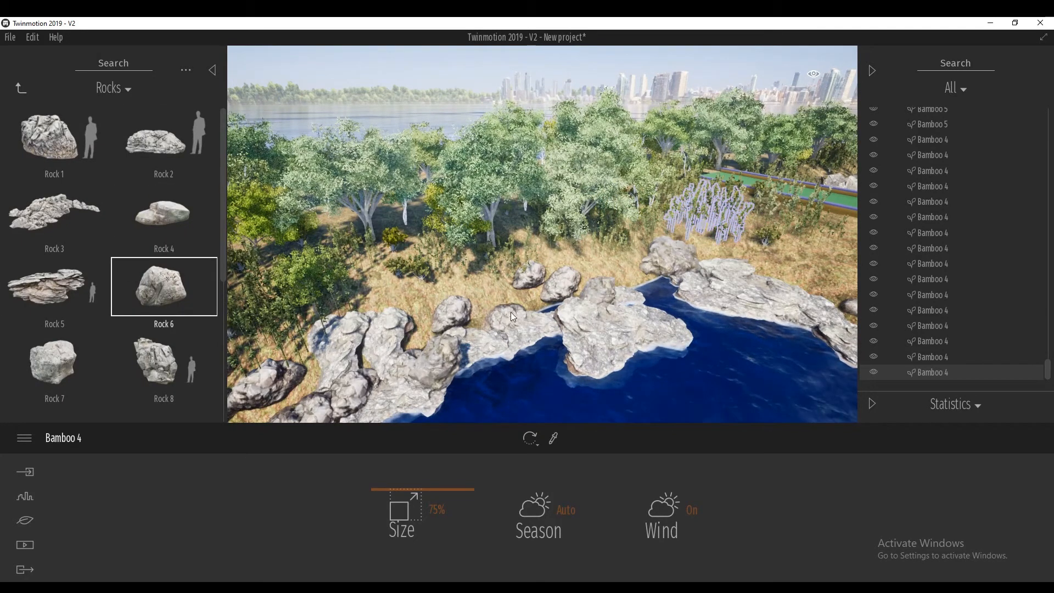
mouse_move(536, 308)
mouse_down()
mouse_move(512, 292)
mouse_move(414, 347)
mouse_up()
Step: Place Rock 7 boulders in the gaps between the large shoreline rocks and at the water's edge
click(56, 361)
click(298, 386)
click(368, 365)
drag(534, 351, 522, 357)
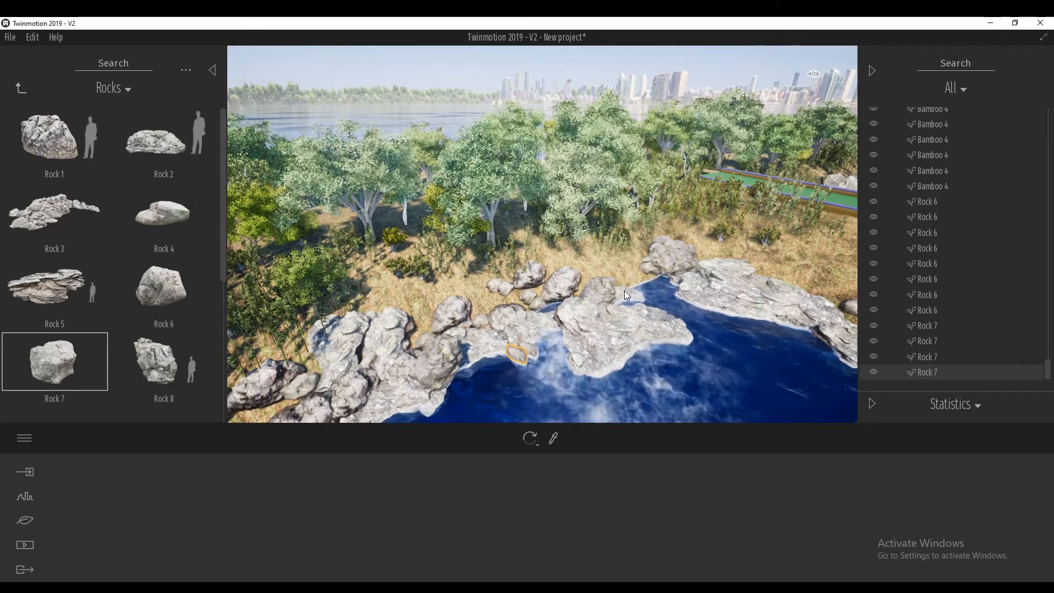
mouse_move(631, 282)
mouse_down()
mouse_move(626, 273)
mouse_move(615, 294)
mouse_move(644, 288)
mouse_up()
click(644, 287)
Step: Continue scattering Rock 7 boulders around the headland's tip and along the bare shoreline towards the house
right_drag(565, 329, 588, 320)
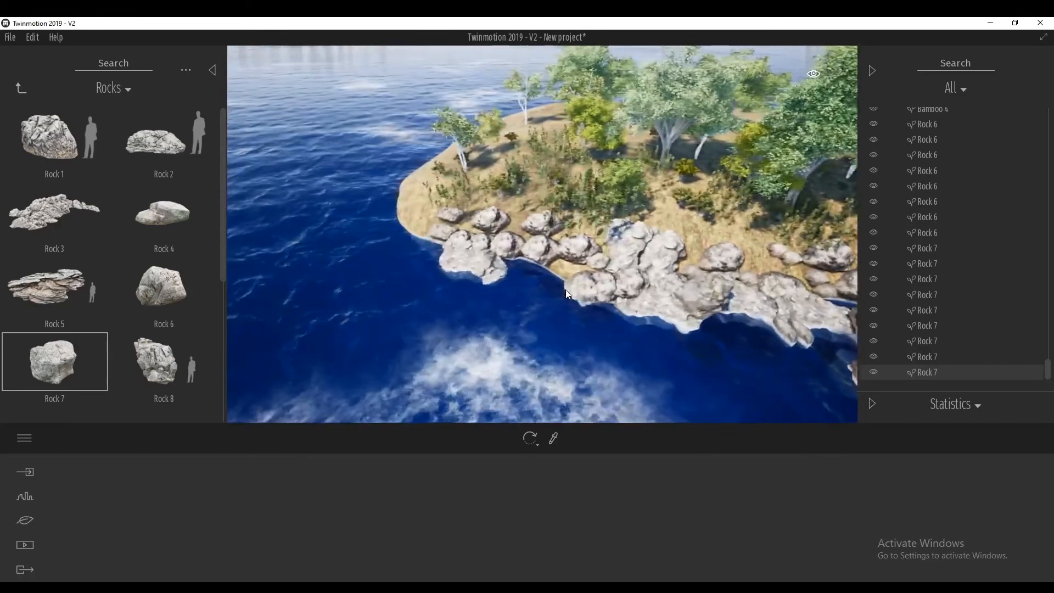
mouse_move(552, 277)
mouse_down()
mouse_move(400, 227)
mouse_move(381, 233)
mouse_move(409, 220)
mouse_move(422, 233)
mouse_move(479, 239)
mouse_up()
right_drag(479, 238, 531, 242)
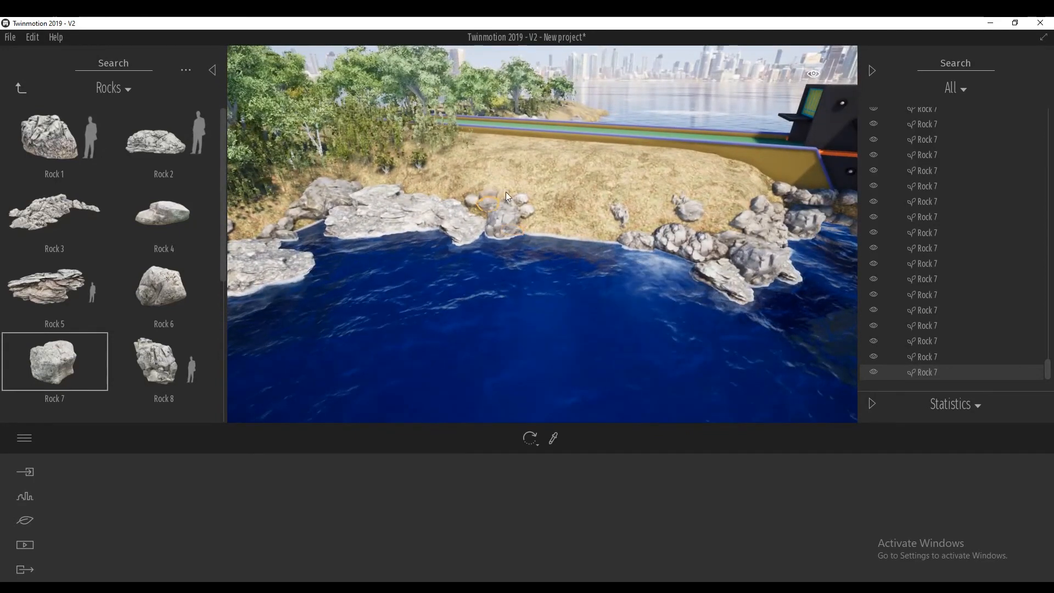
drag(561, 224, 589, 243)
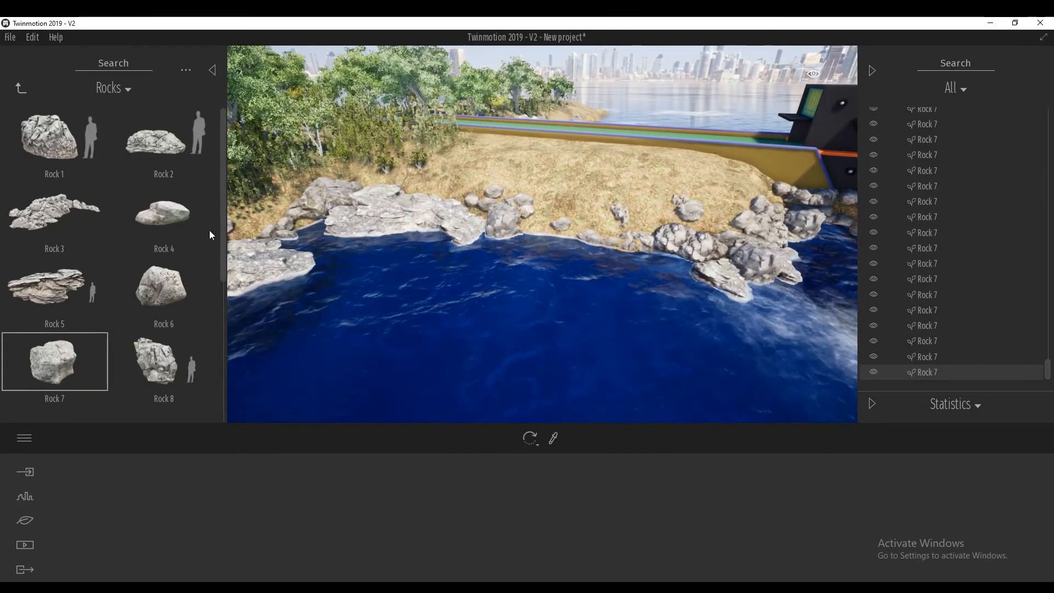
Step: Add a Rock 6 boulder and three Rock 2 boulders along the bare shoreline below the grassy mound
click(175, 217)
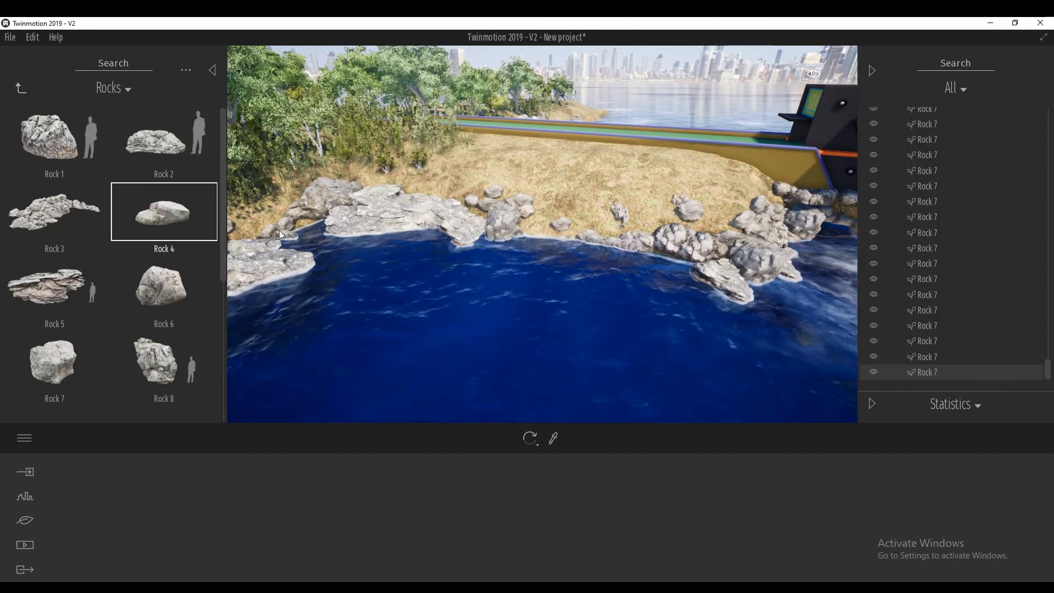
click(159, 287)
click(572, 239)
click(174, 149)
click(559, 238)
click(585, 223)
click(561, 219)
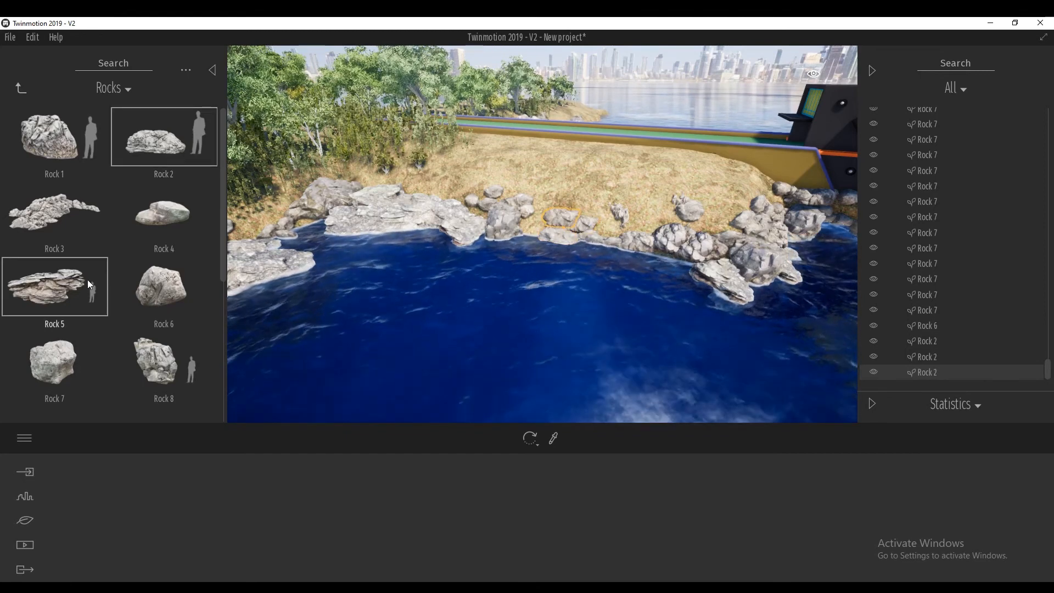
Step: Place two Rock 10 formations on the grassy bank above the shoreline boulders
scroll(117, 291, down, 3)
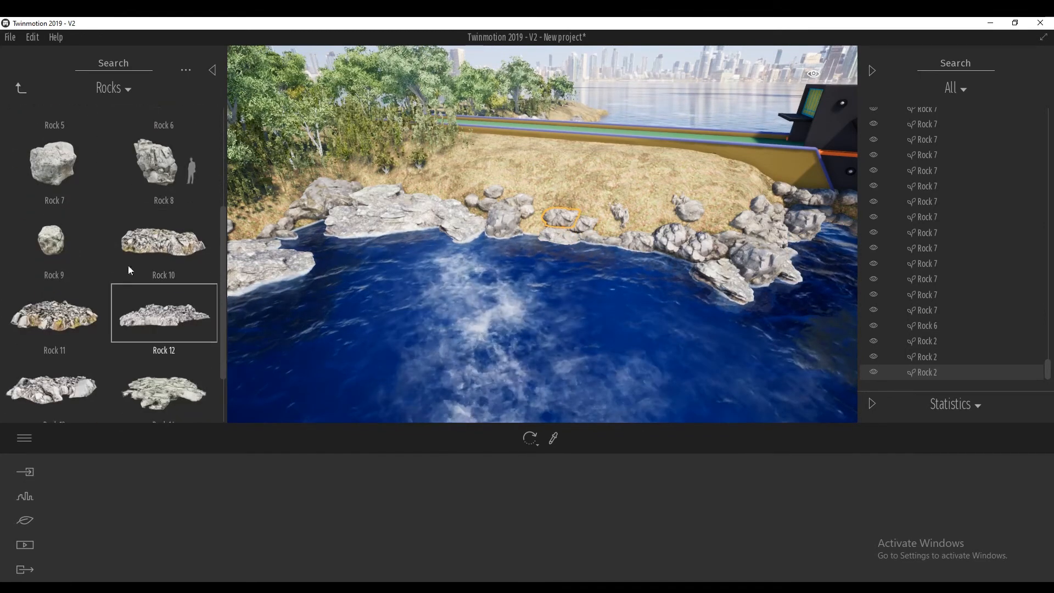
click(163, 244)
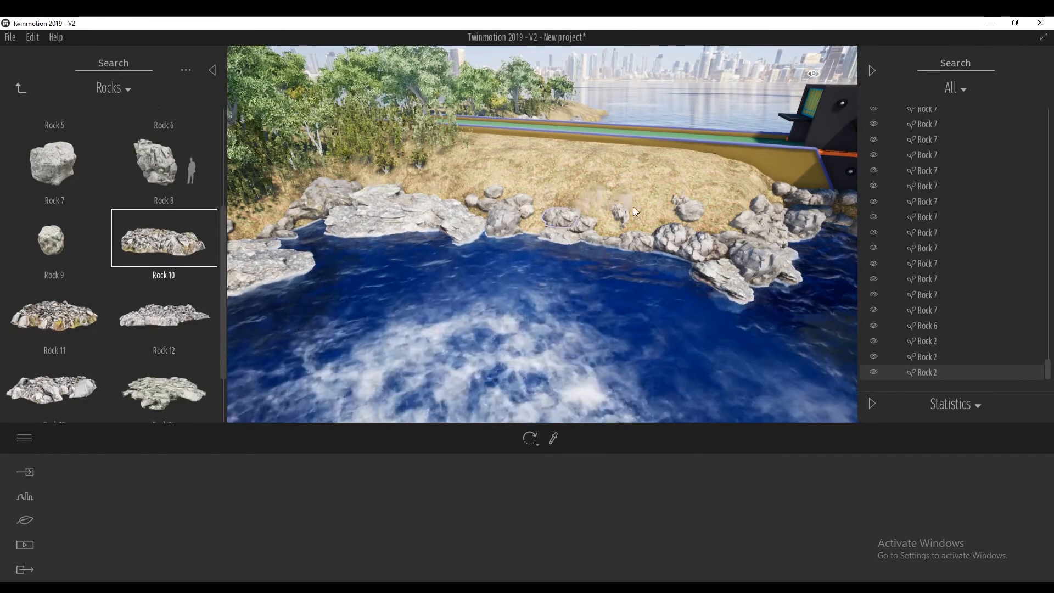
click(654, 216)
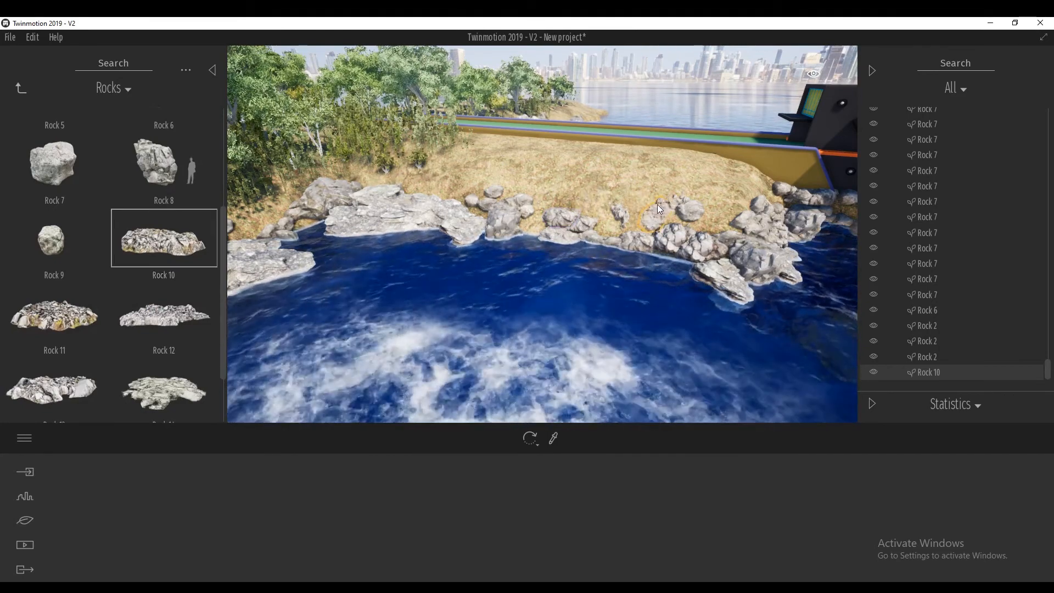
click(646, 202)
Step: Place Rock 12 formations on the grassy bank, beside the Rock 10 formations and among the boulders nearer the house
click(167, 312)
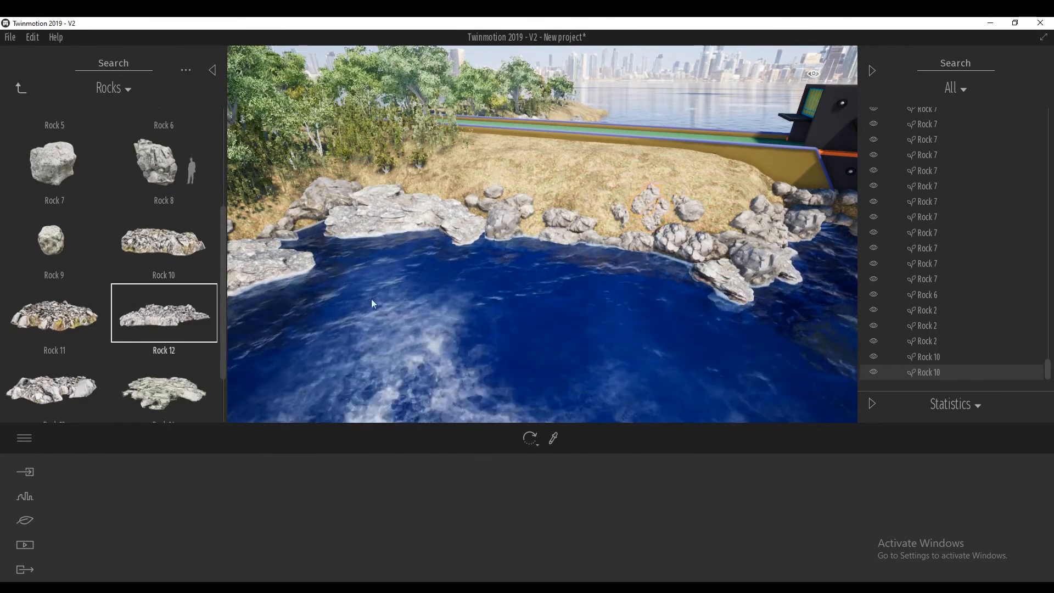
click(587, 193)
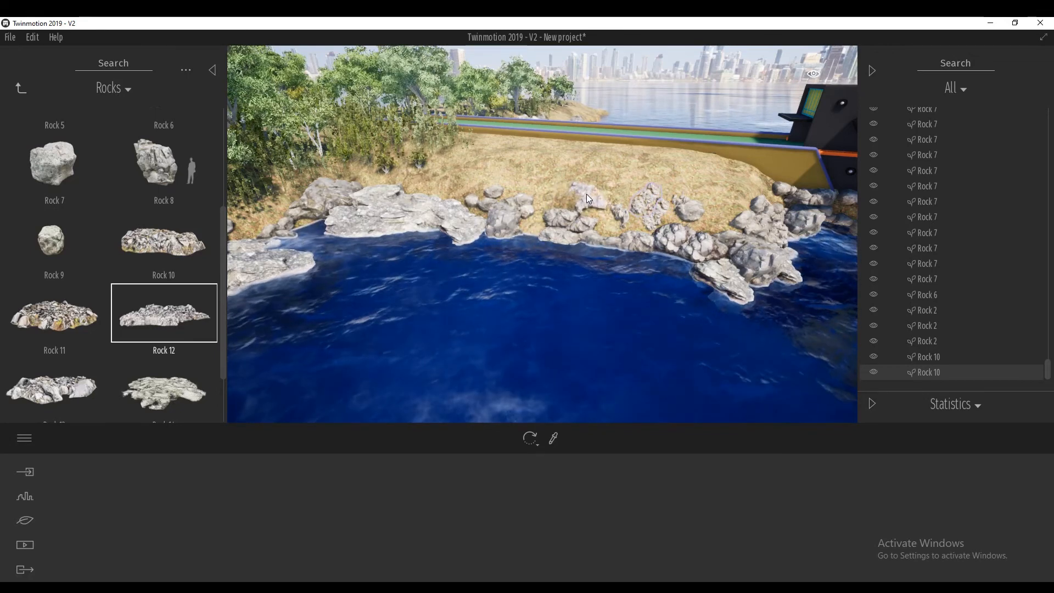
click(716, 214)
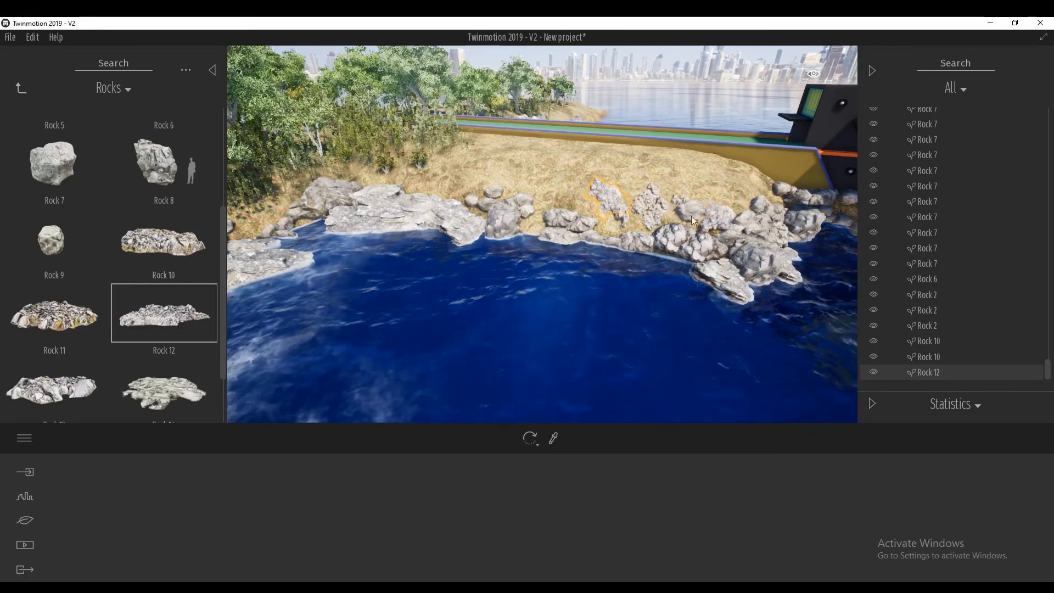
Step: Place small Rock 9 stones on the grassy bank beside the Rock 12 formations
click(61, 236)
click(602, 227)
click(614, 234)
Step: Scatter Rock 7 boulders over the grassy mound above the shoreline rocks, from the house side towards the Rock 12 formations
right_drag(626, 235, 678, 251)
key(w)
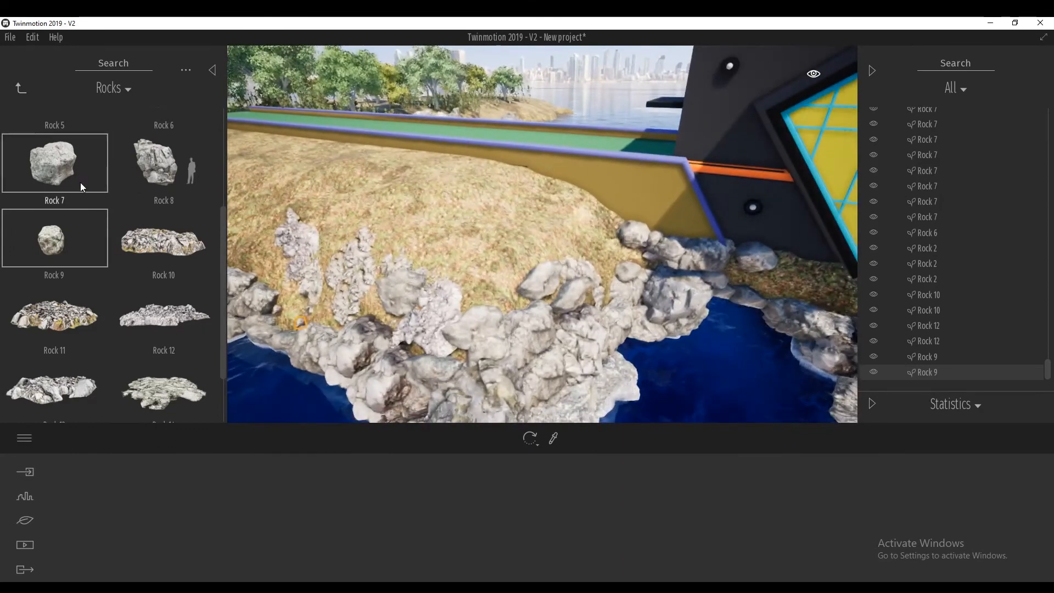
scroll(64, 238, up, 3)
click(100, 252)
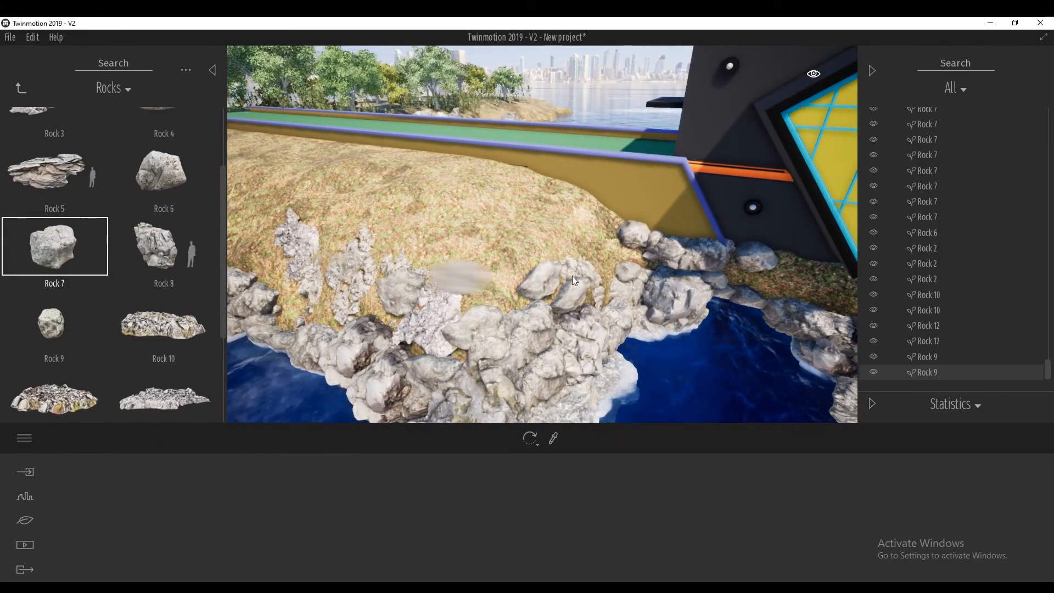
click(586, 259)
click(508, 244)
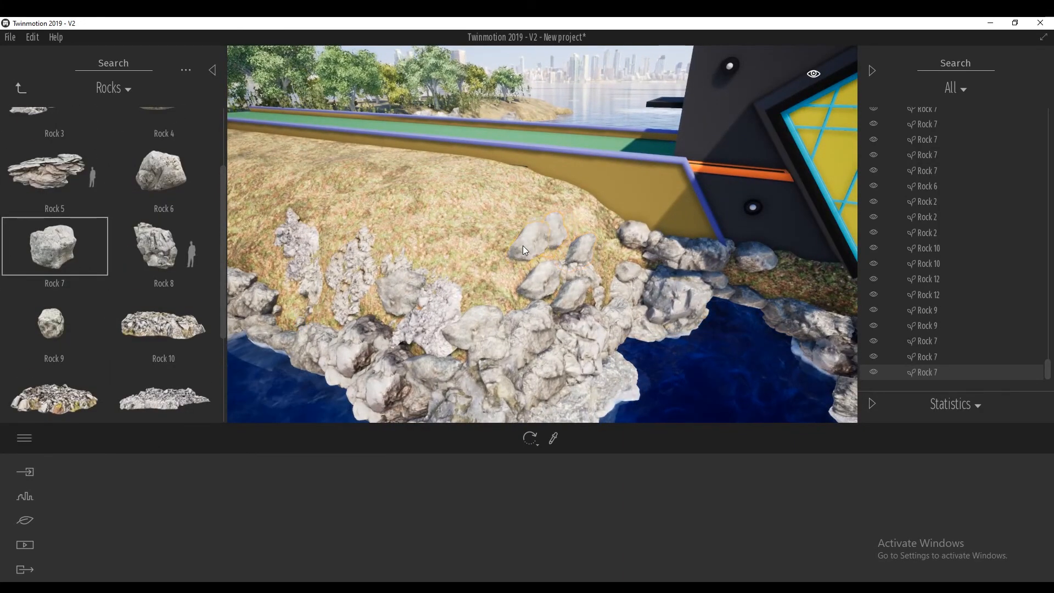
click(523, 245)
click(536, 237)
click(557, 228)
click(583, 205)
click(567, 200)
click(427, 208)
click(406, 219)
click(387, 226)
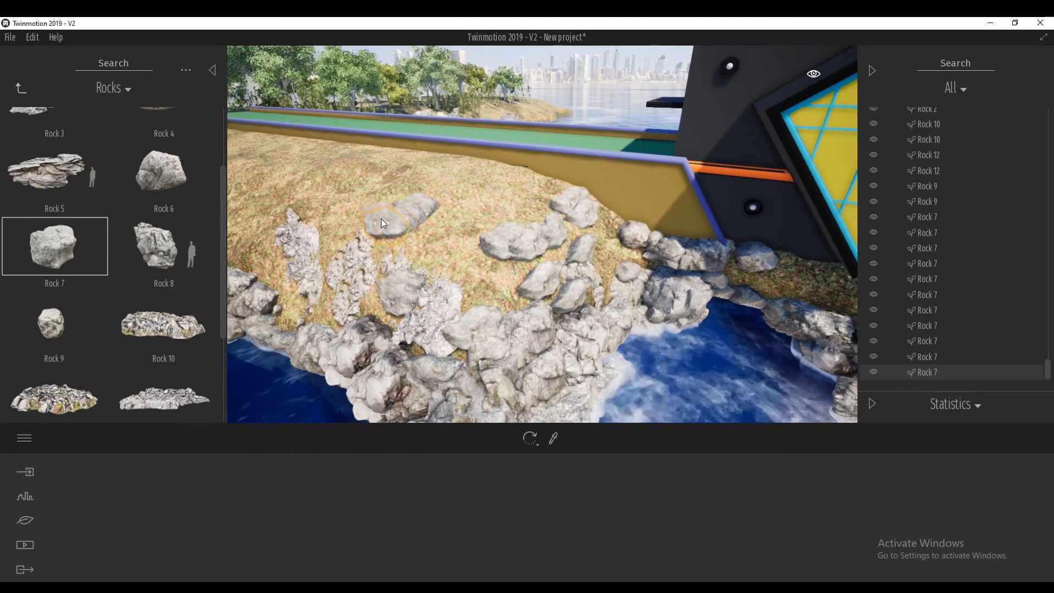
click(381, 219)
Step: Add small Rock 9 stones on the upper mound beside the Rock 7 boulders
click(153, 252)
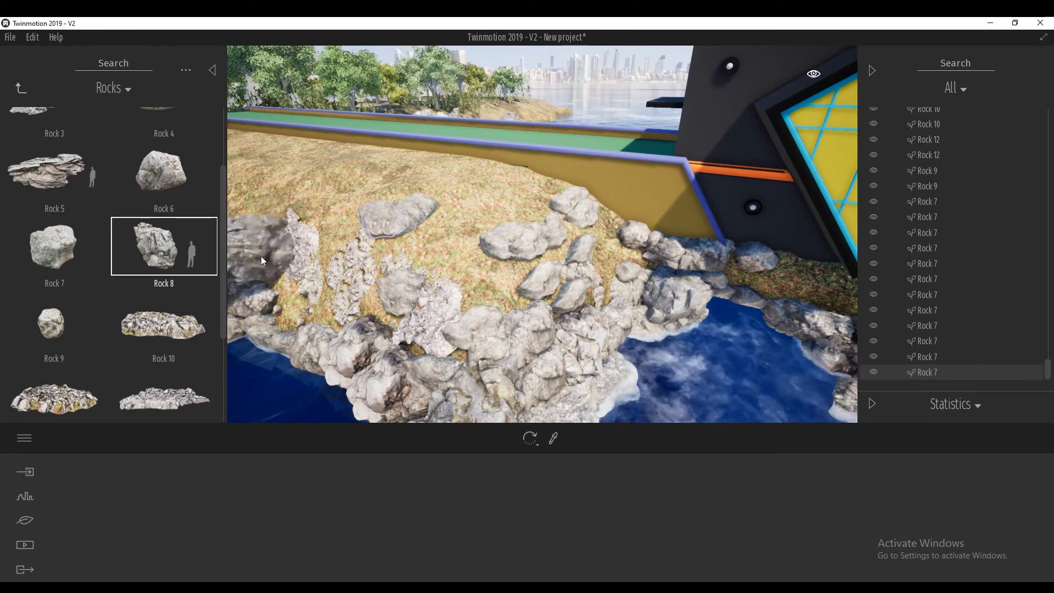
click(67, 314)
click(357, 201)
click(337, 199)
Step: Place Rock 7 boulders above the Rock 12 formations and another on the grass below the house
click(42, 247)
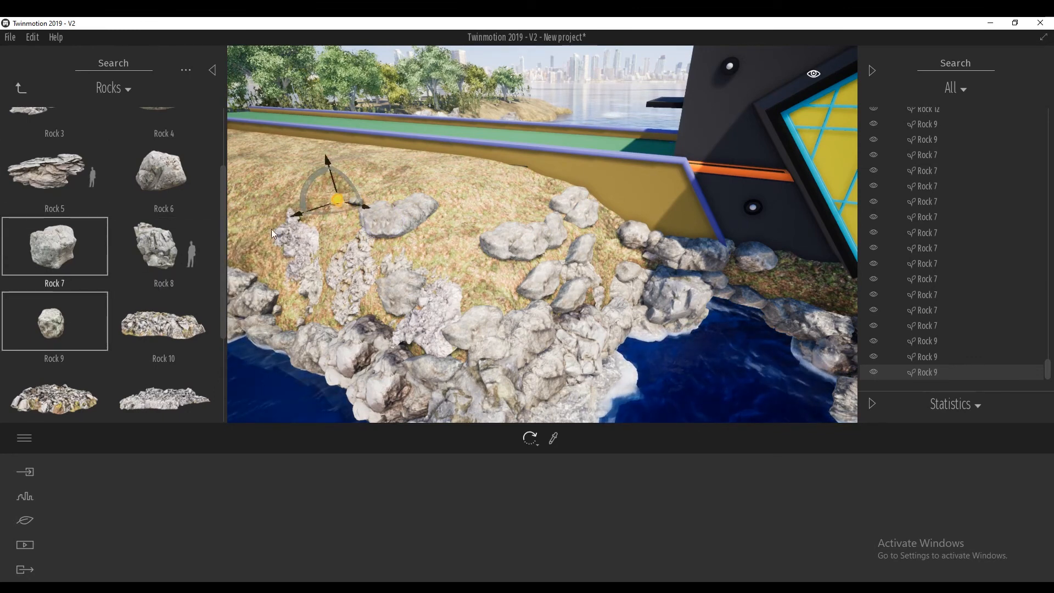
click(75, 246)
click(321, 229)
click(335, 247)
right_drag(357, 250, 423, 250)
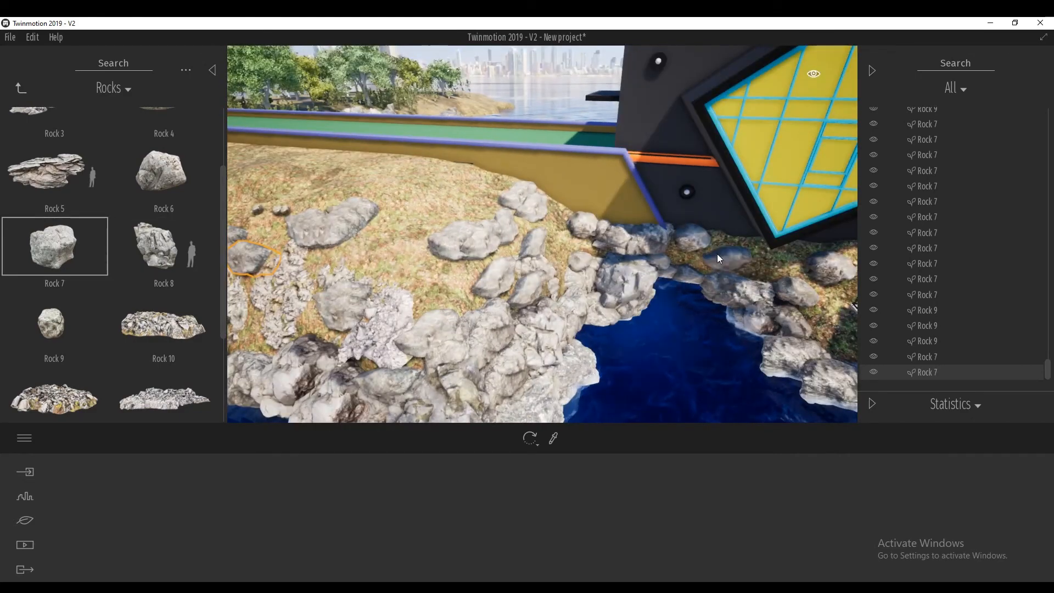
click(716, 251)
Step: Cluster Rock 7 boulders on the grassy slope at the vegetated end of the mound
right_drag(677, 258, 679, 257)
click(386, 176)
click(407, 177)
click(420, 177)
click(430, 173)
click(428, 180)
click(427, 196)
click(444, 207)
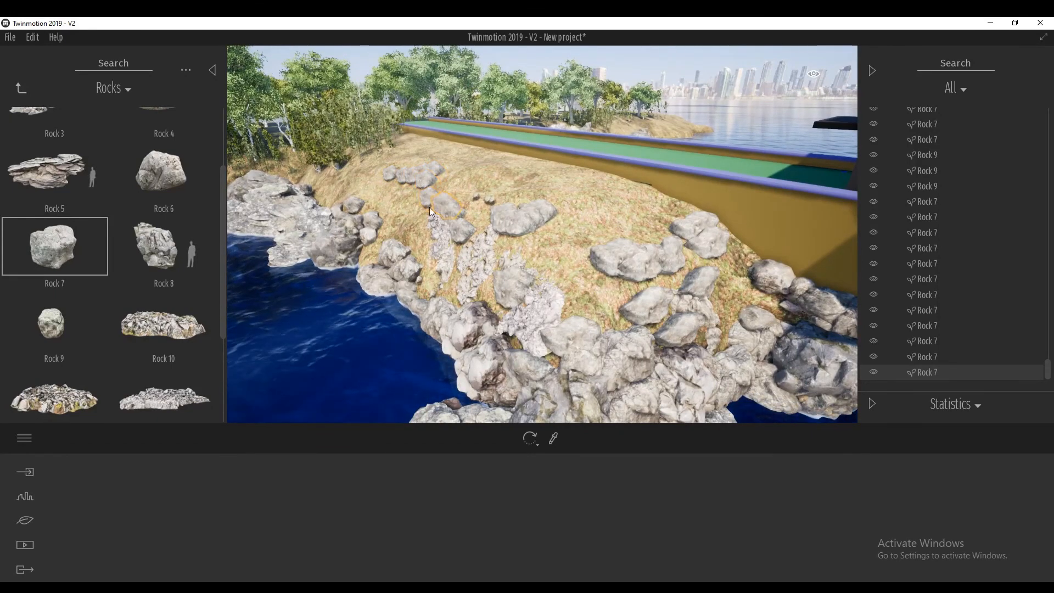
Step: Place Rock 8 boulders at the mound's crest near the bushes, on the flat shore rocks and along the water's edge
click(162, 247)
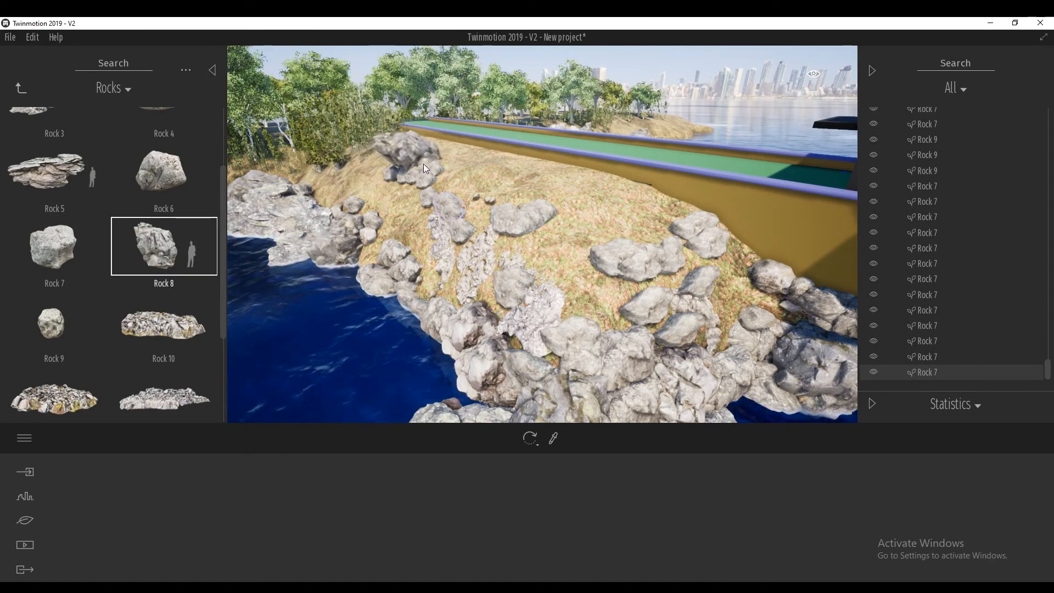
click(424, 166)
click(331, 193)
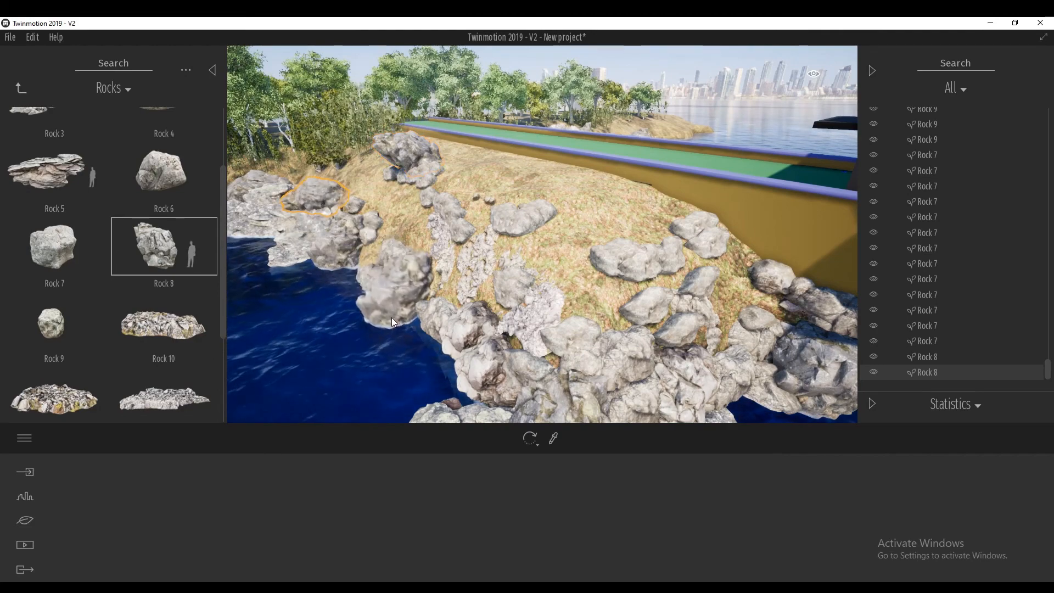
click(391, 318)
right_drag(528, 335, 549, 341)
click(517, 321)
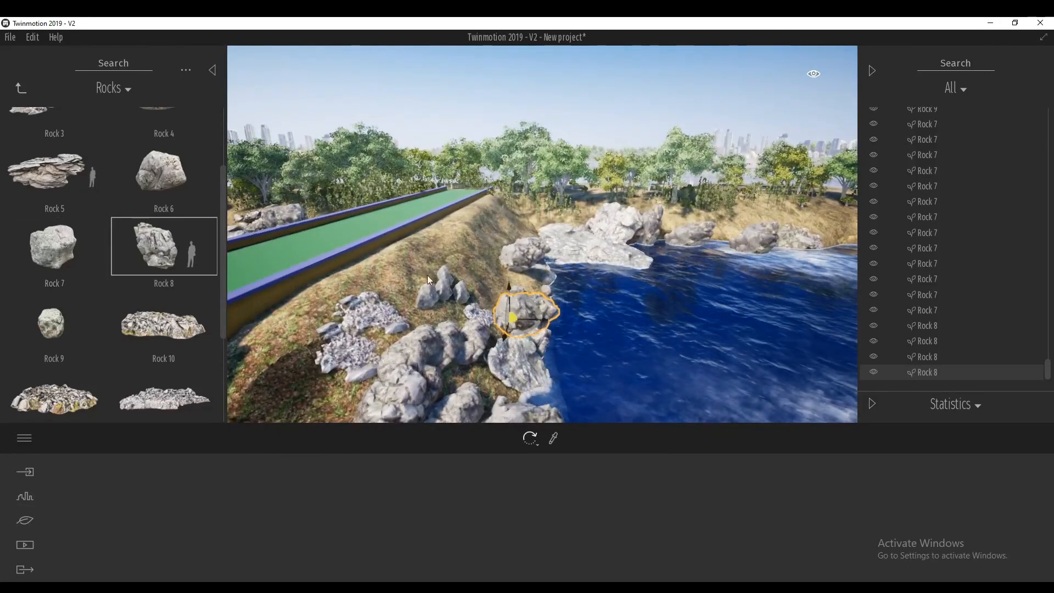
Step: Add Rock 7 boulders and a Rock 8 boulder on the grassy bank beside the green walkway
key(d)
mouse_move(61, 256)
mouse_down()
mouse_move(389, 290)
mouse_move(395, 269)
mouse_move(452, 232)
mouse_move(456, 243)
mouse_up()
drag(173, 252, 414, 275)
Step: Line the far shoreline with Rock 8 boulders from the flat rocks out towards the headland's tip
click(486, 237)
click(541, 232)
click(698, 246)
click(756, 252)
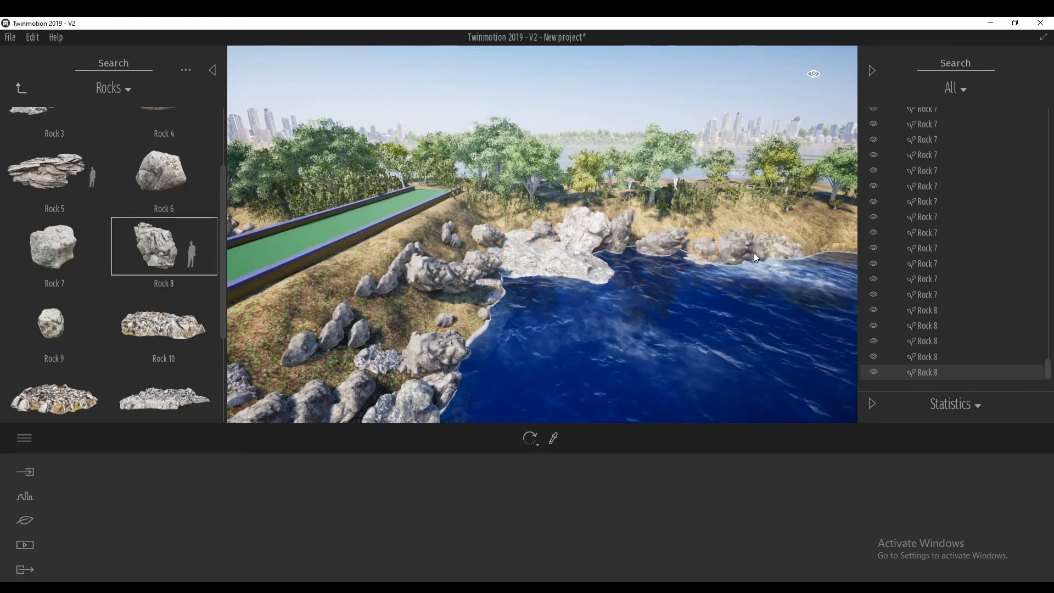
right_drag(813, 257, 734, 242)
mouse_move(701, 223)
mouse_down()
mouse_move(631, 227)
mouse_move(625, 212)
mouse_move(719, 216)
mouse_up()
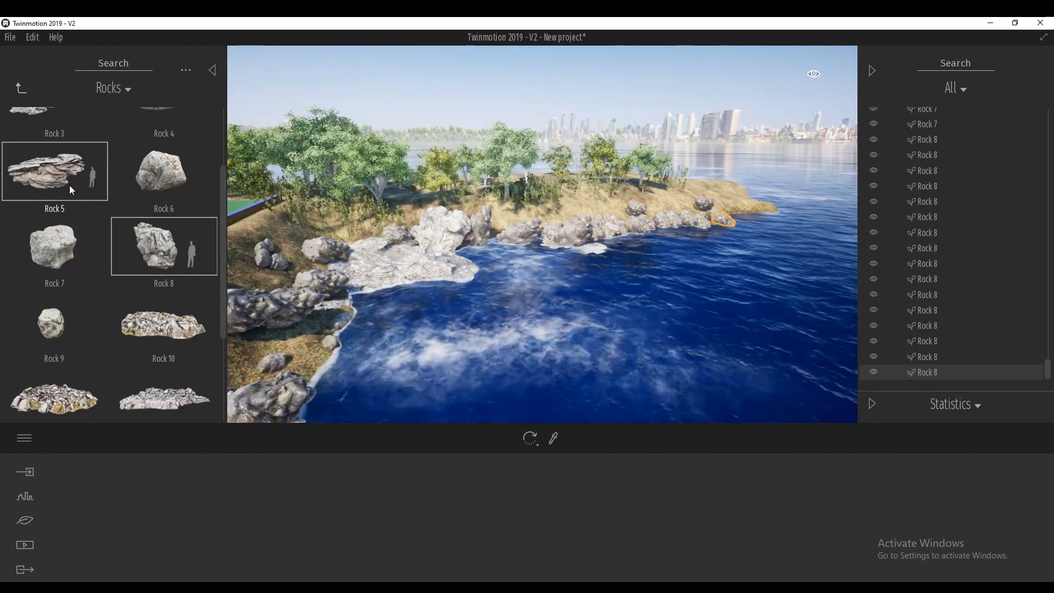
Step: Place Rock 5 formations at the headland's tip and among the boulders just before it
scroll(69, 185, up, 1)
click(98, 230)
drag(744, 212, 762, 210)
click(688, 210)
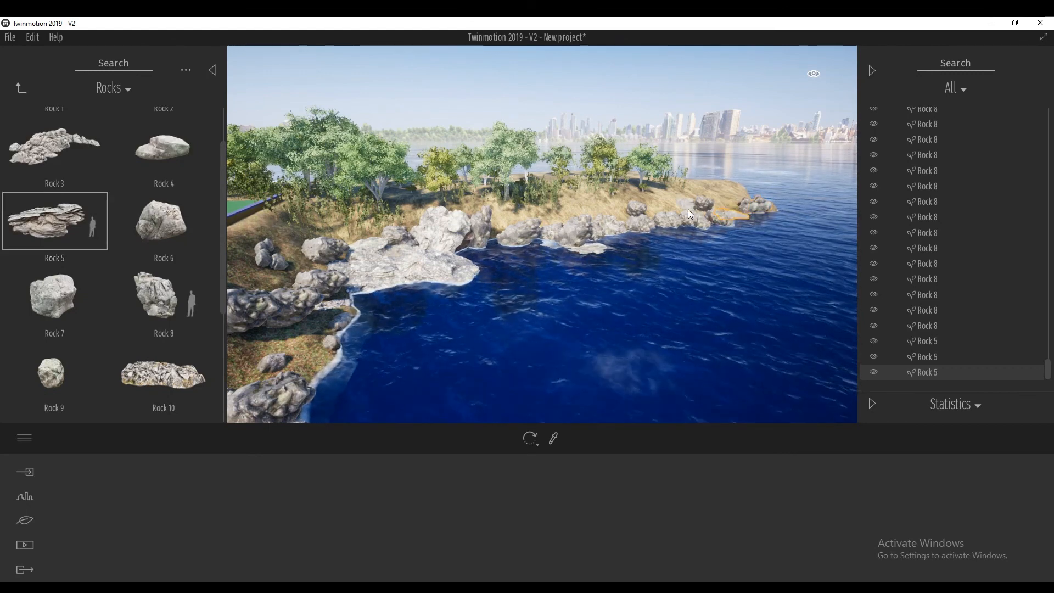
Step: Open the Trees category of the vegetation and landscape library
click(21, 89)
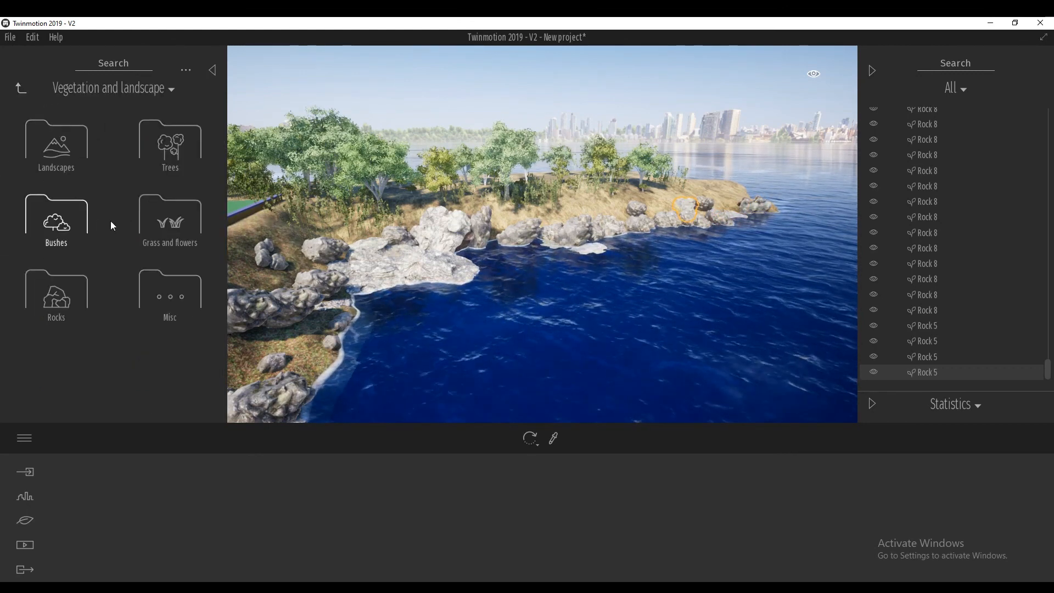
click(172, 151)
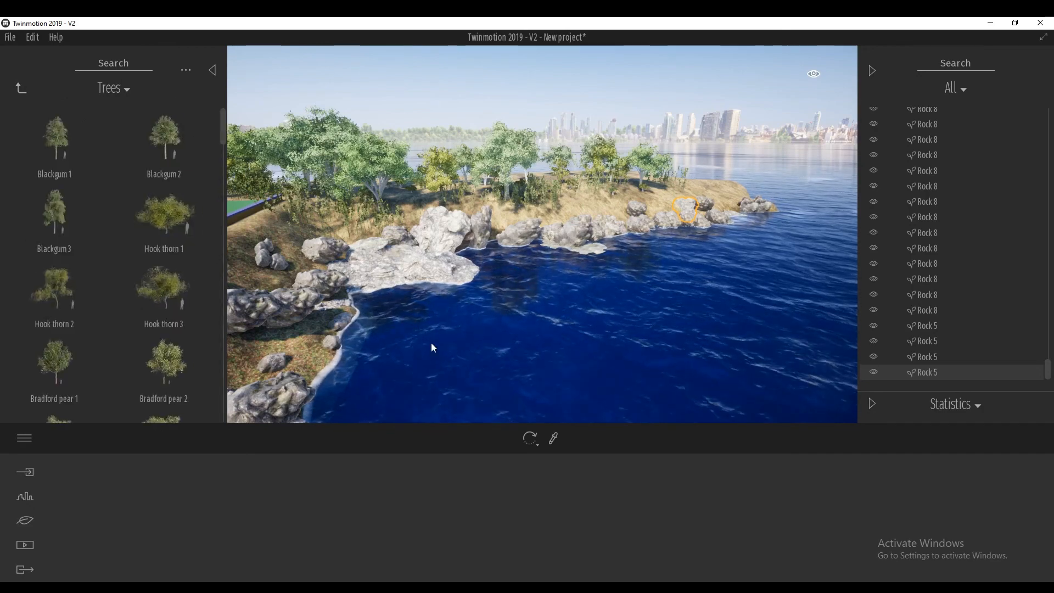